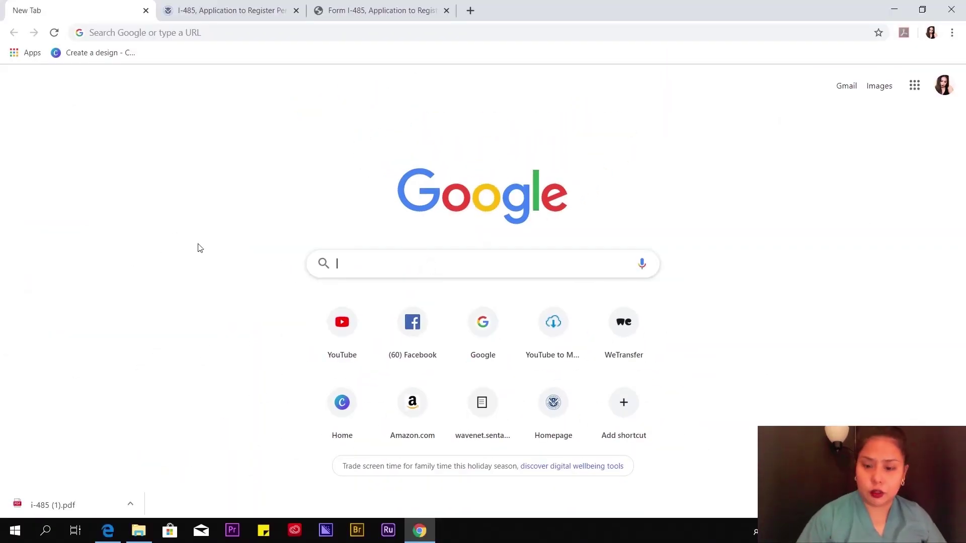
- Search 'i 485 form' and open the official USCIS Form I-485 page
text(I)
key(BackSpace)
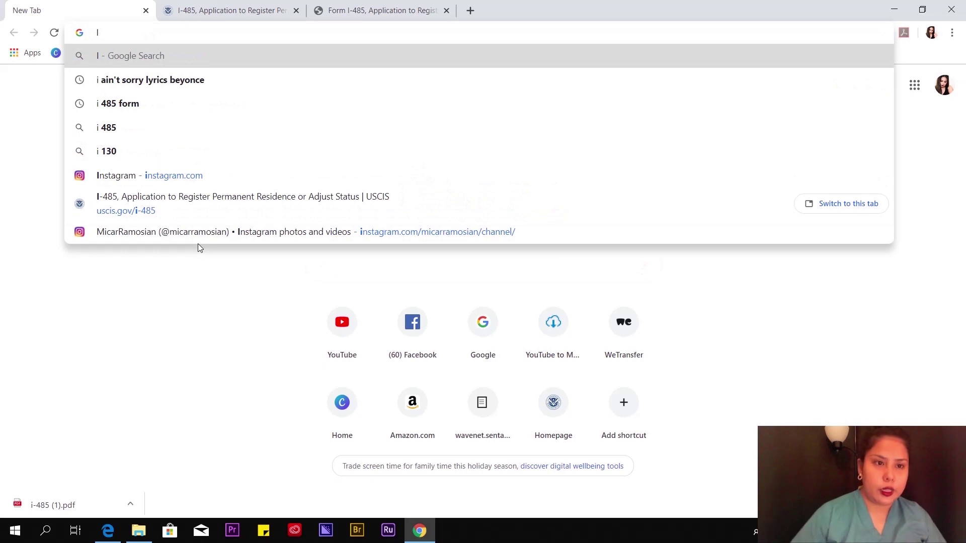
click(126, 103)
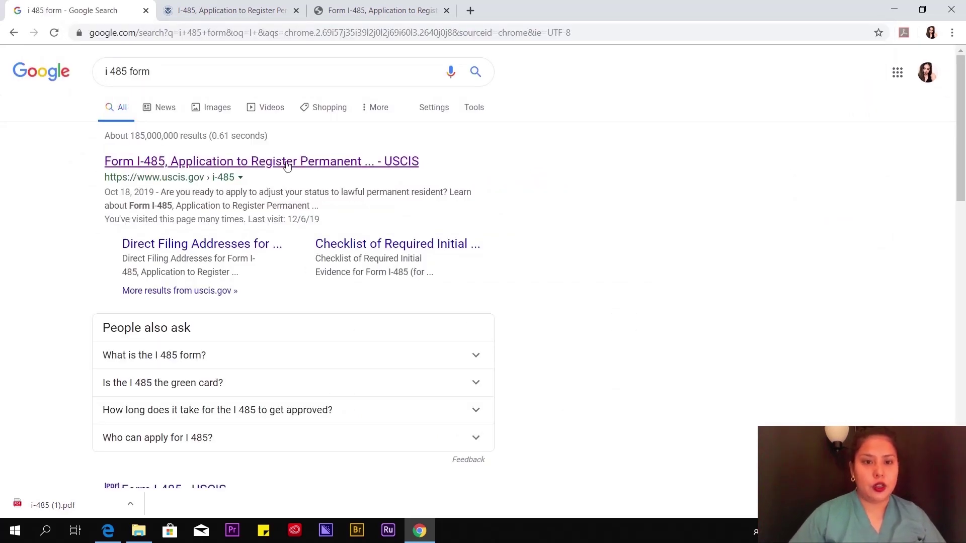
click(396, 166)
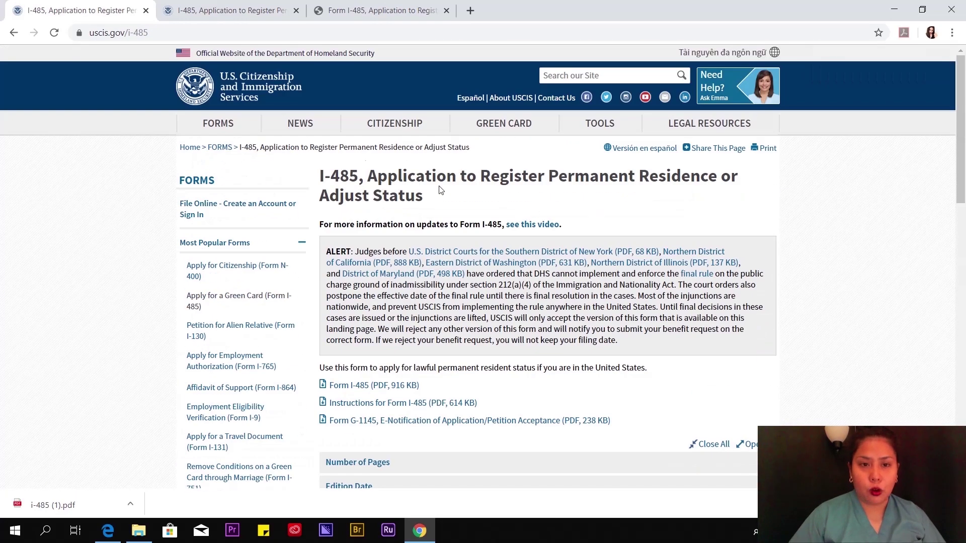
- Download the Form I-485 PDF and open it as i-485 (2).pdf
scroll(98, 229, down, 3)
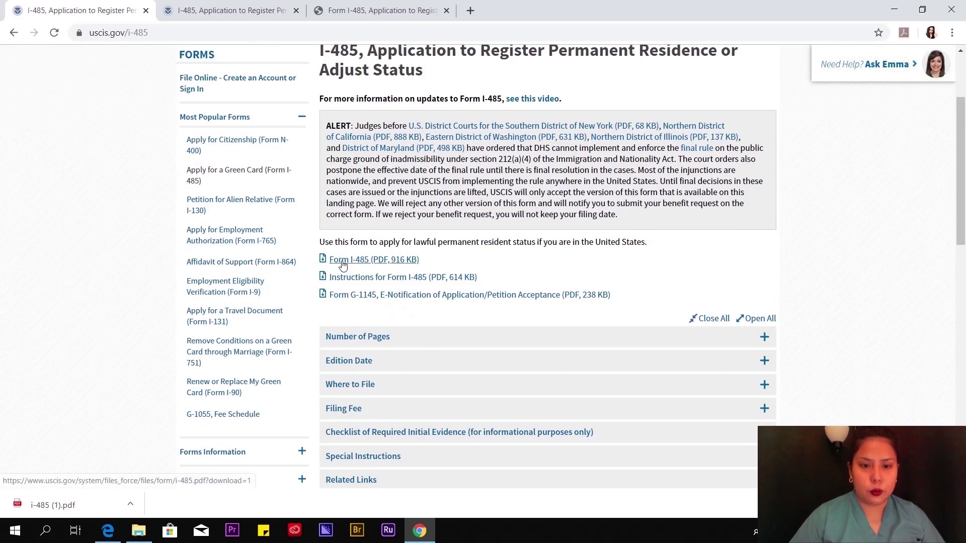
click(367, 260)
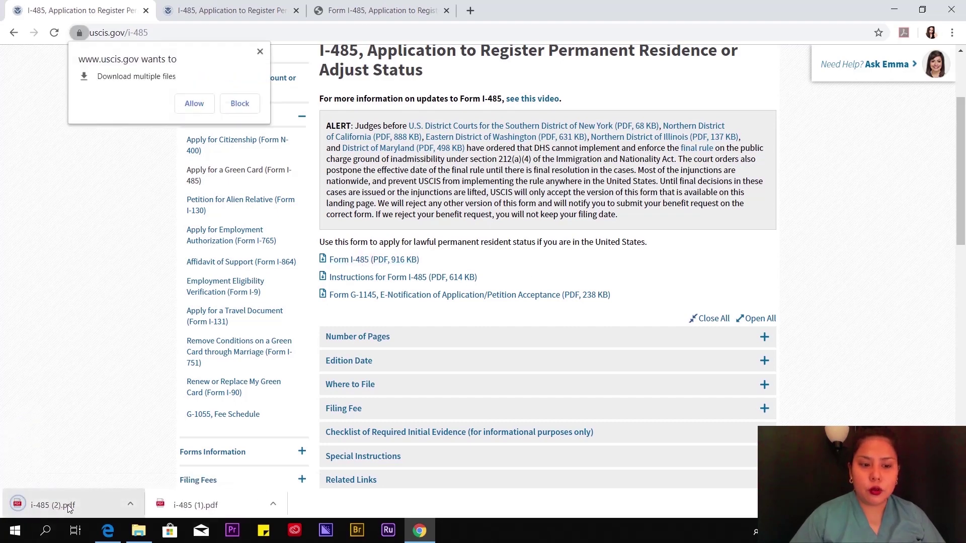
click(69, 506)
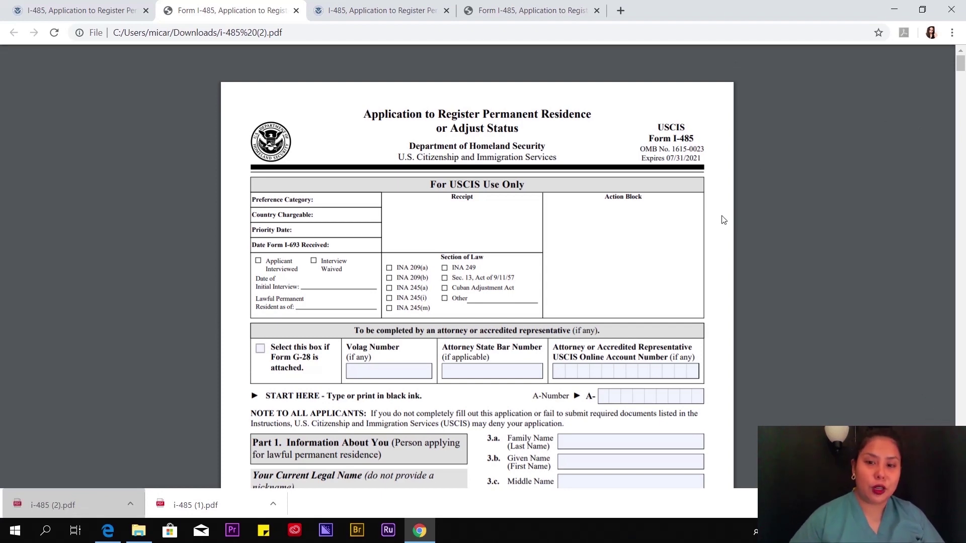
- Scroll through the freshly downloaded blank I-485 form
scroll(606, 244, down, 7)
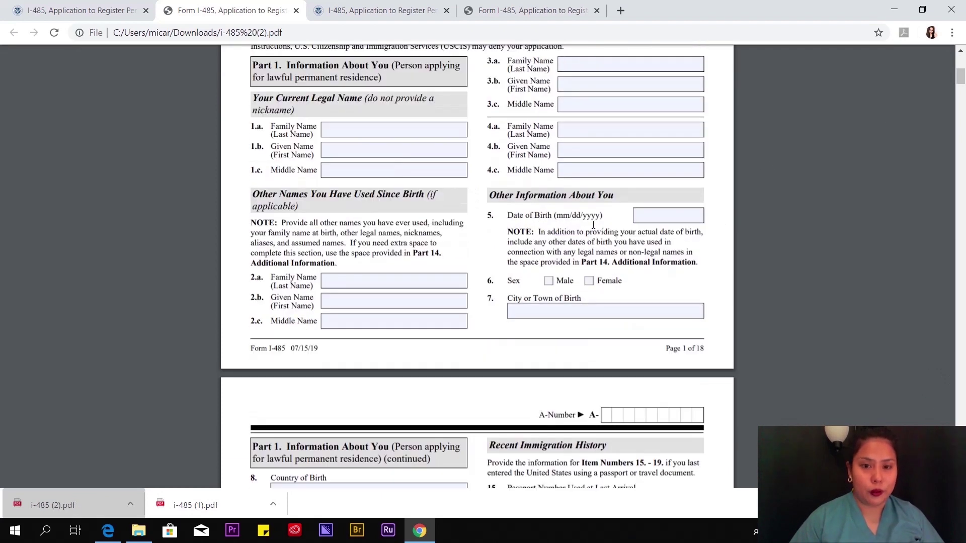
scroll(437, 200, up, 7)
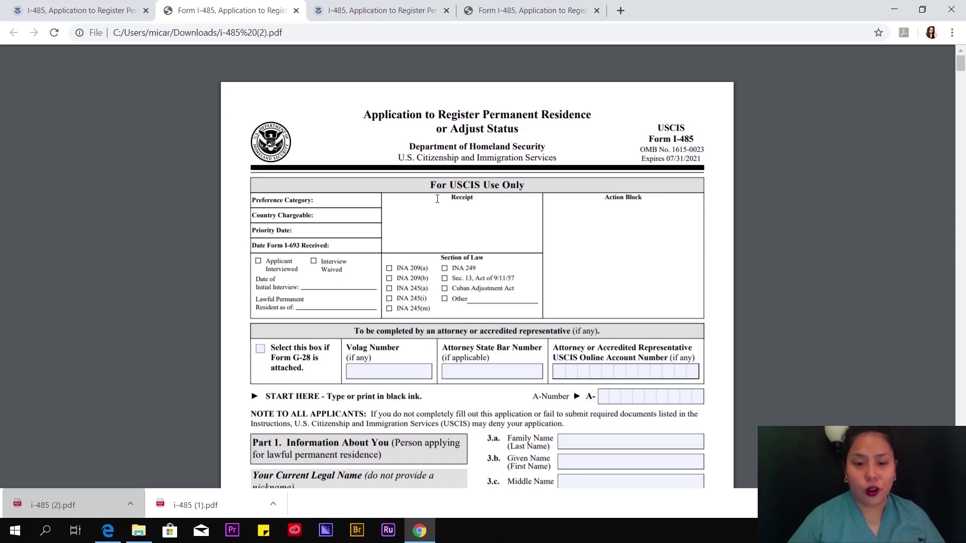
scroll(484, 198, down, 11)
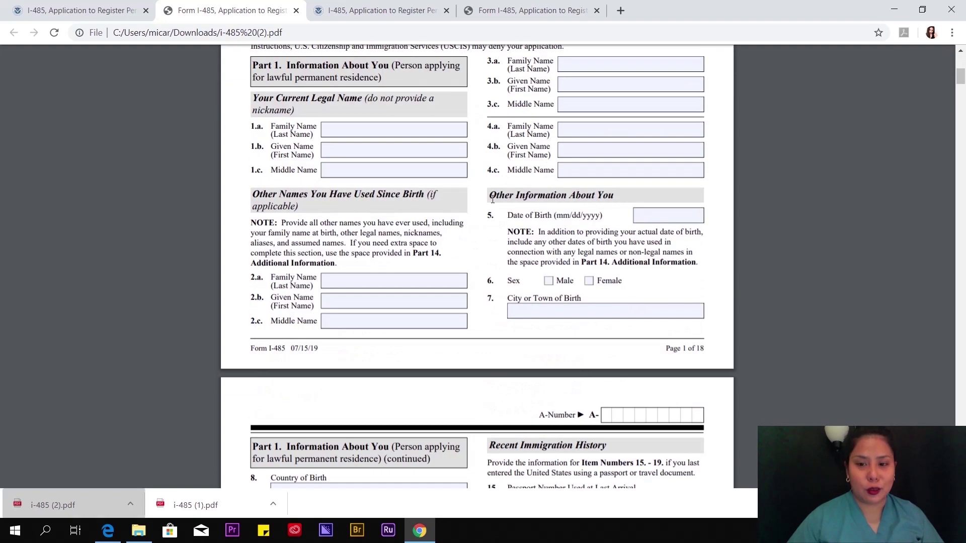
scroll(496, 216, up, 11)
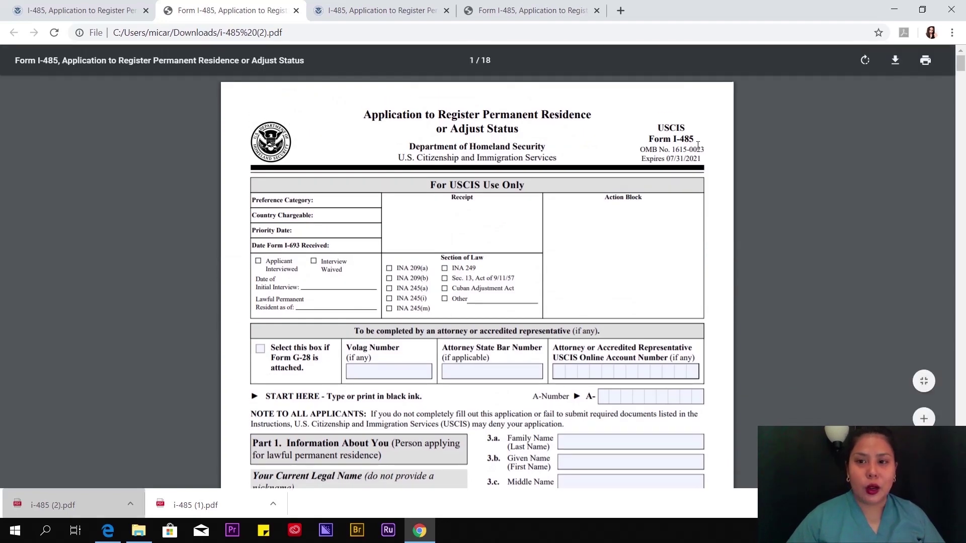
scroll(506, 223, down, 4)
scroll(519, 230, up, 4)
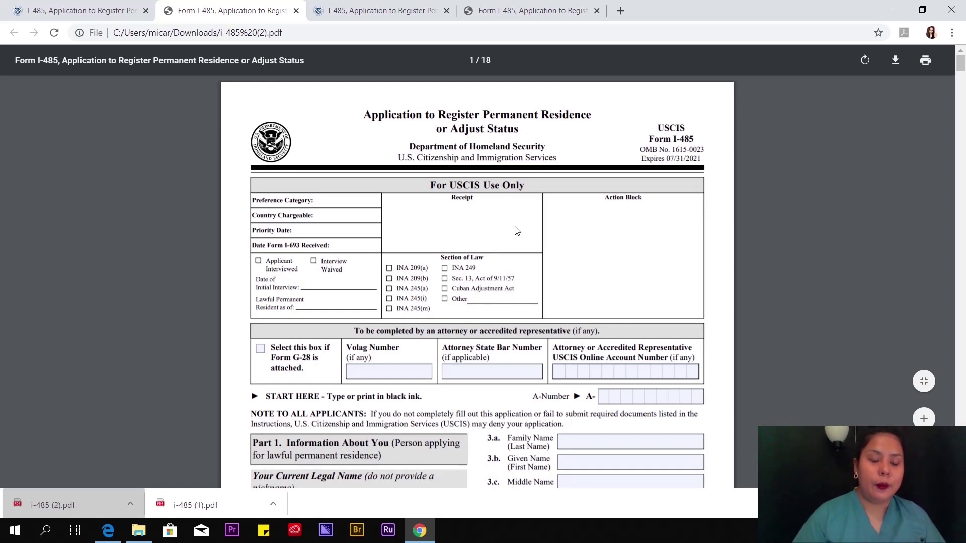
- Cancel saving a copy of the form and switch to the i-485 (1).pdf tab
click(896, 61)
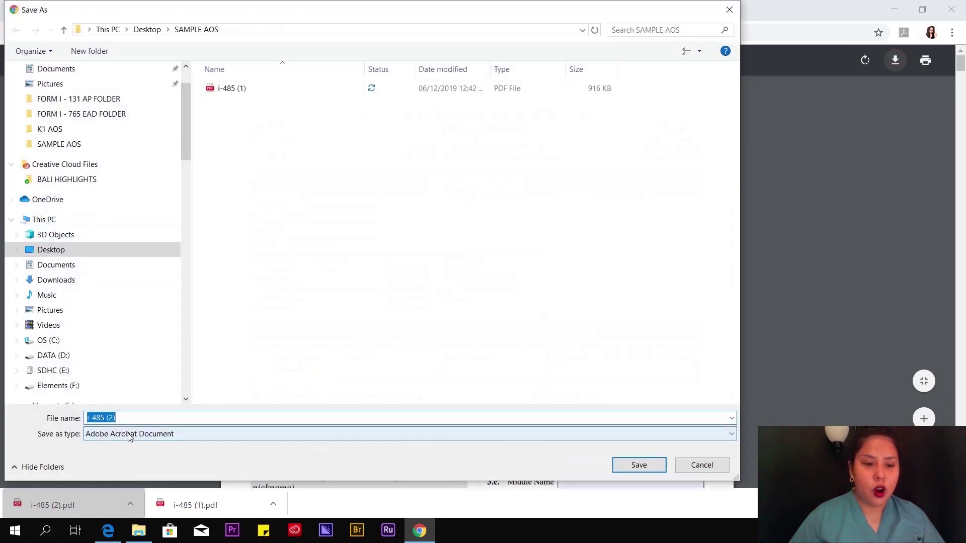
scroll(96, 184, up, 1)
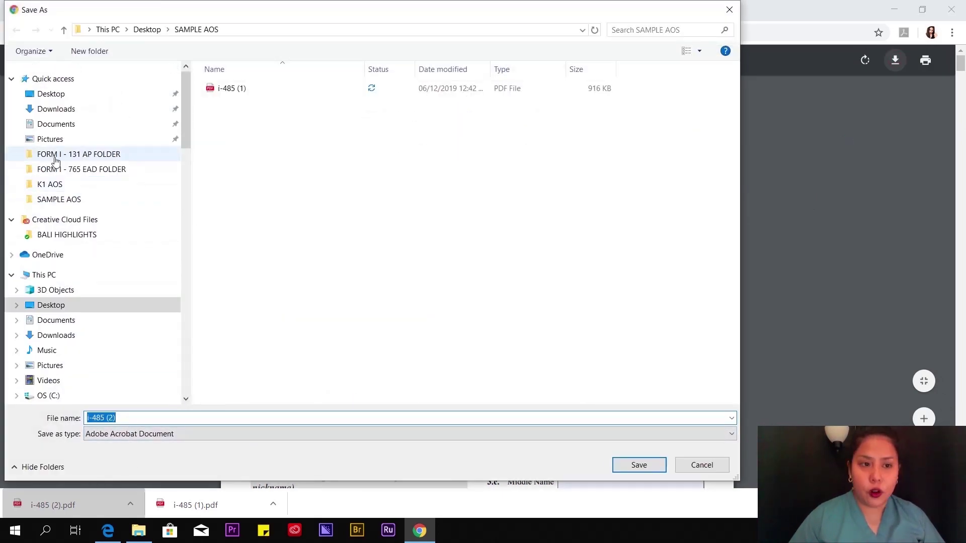
click(729, 10)
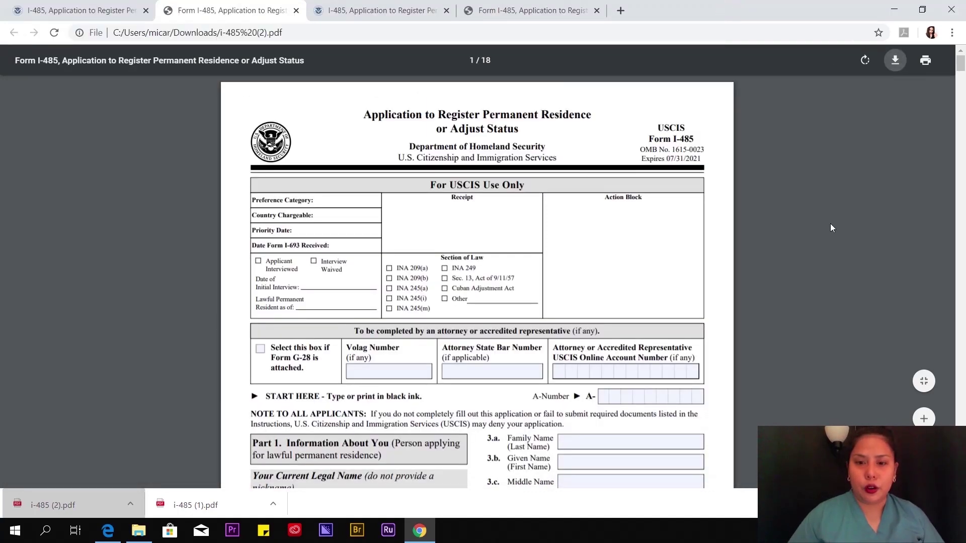
scroll(830, 228, down, 7)
scroll(803, 240, up, 7)
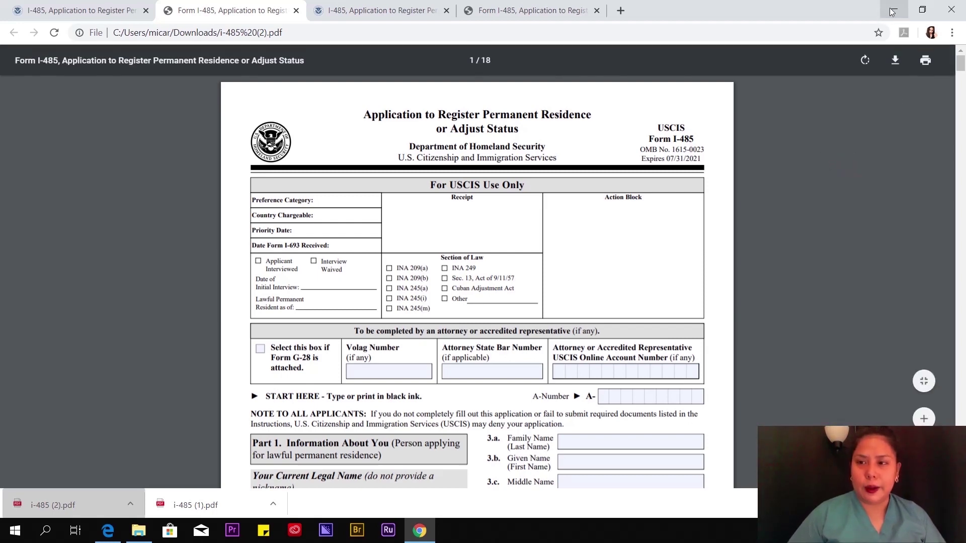
click(534, 4)
- Bring Edge with the filled i-485 (1).pdf forward and scroll through page 1
scroll(694, 218, down, 7)
scroll(605, 115, up, 6)
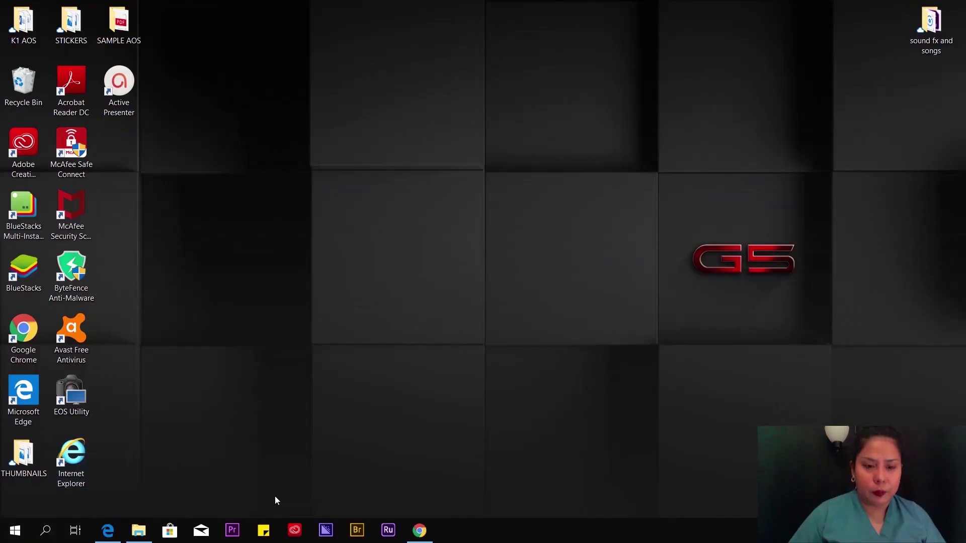
click(109, 531)
scroll(402, 200, down, 7)
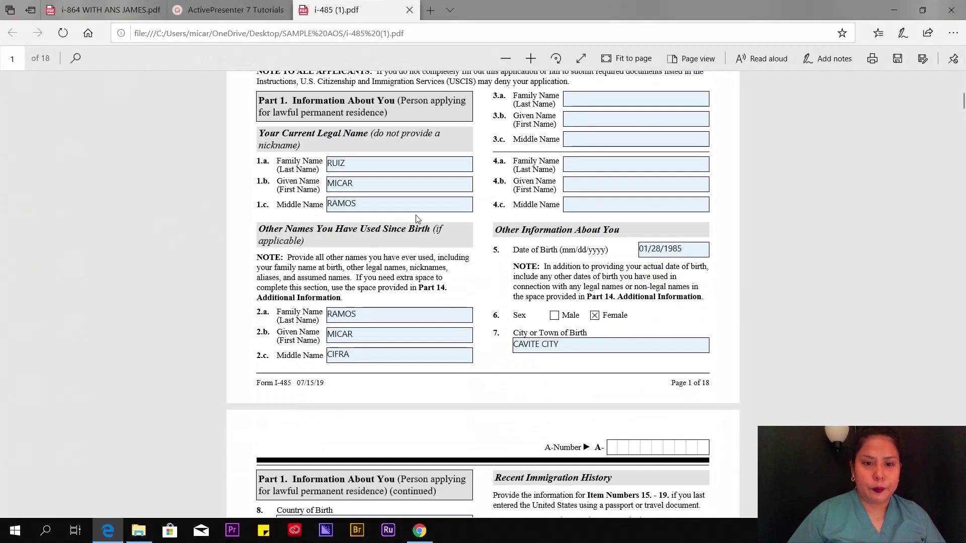
scroll(306, 288, up, 5)
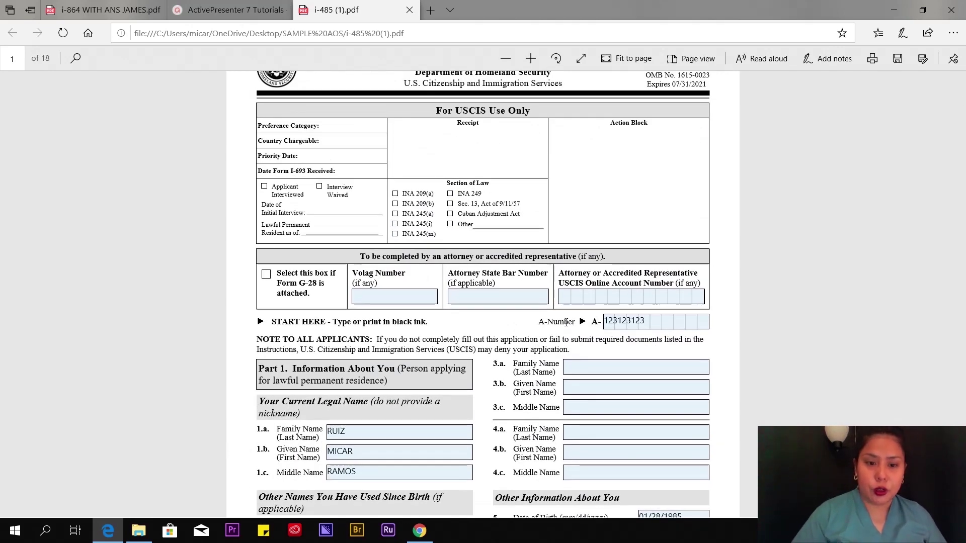
scroll(514, 343, down, 4)
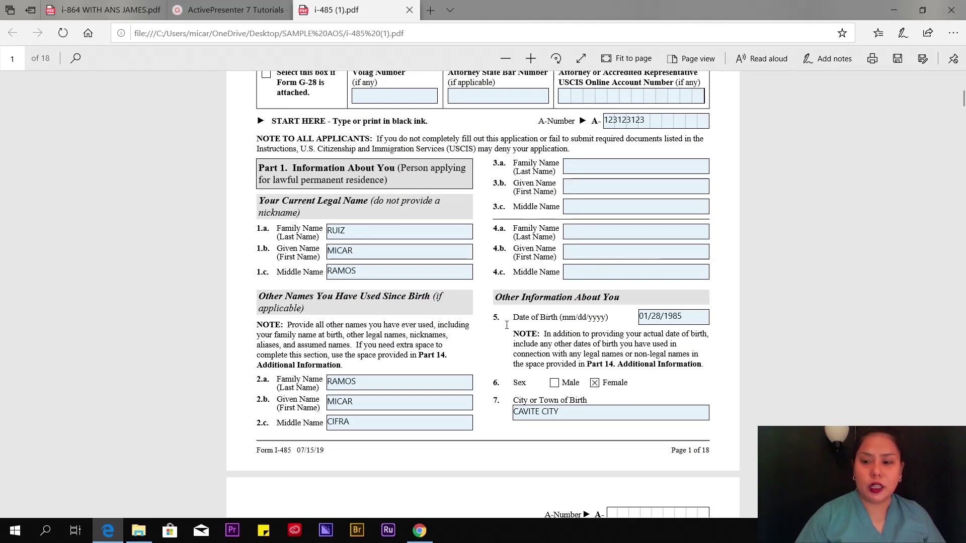
key(Pause)
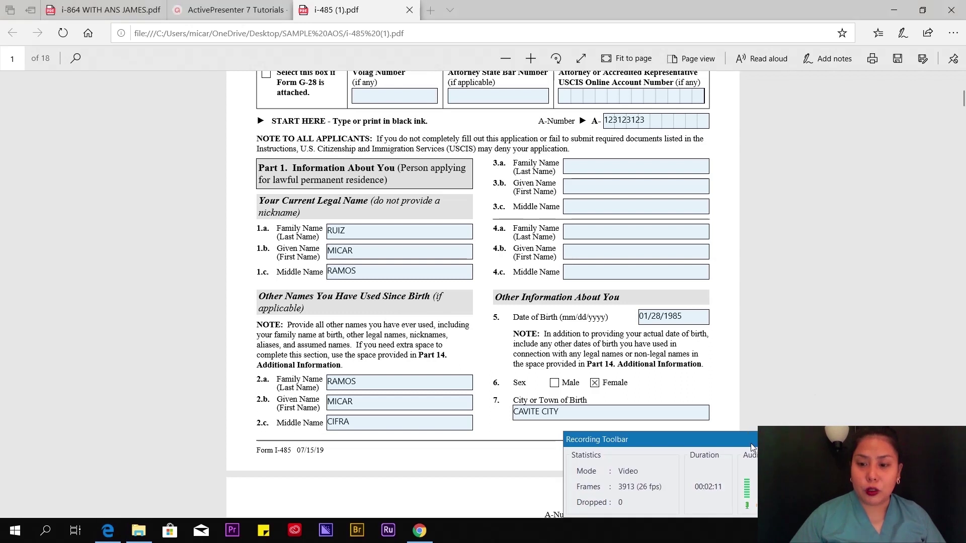
drag(751, 447, 796, 445)
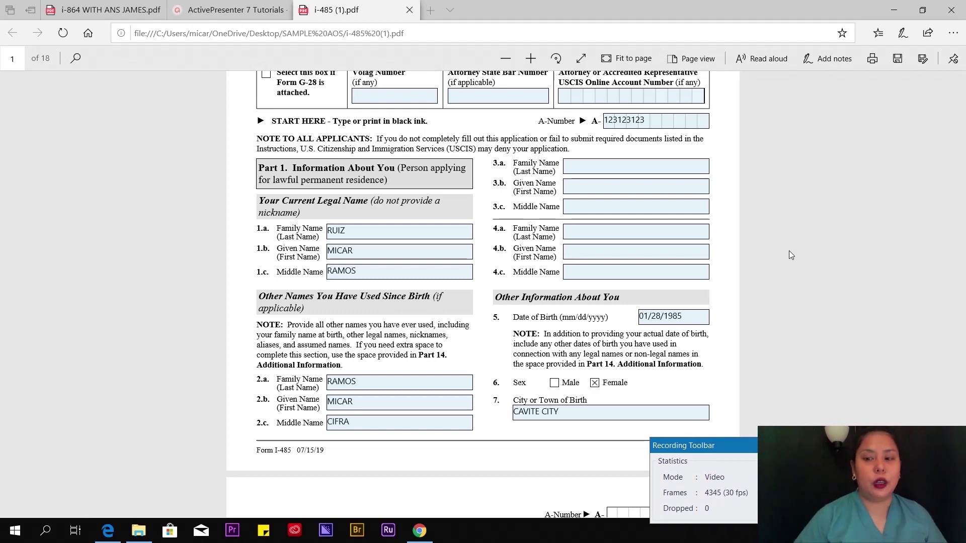
- Check the A-Number and Part 1 family name entries on page 1
scroll(788, 252, up, 5)
scroll(747, 253, down, 10)
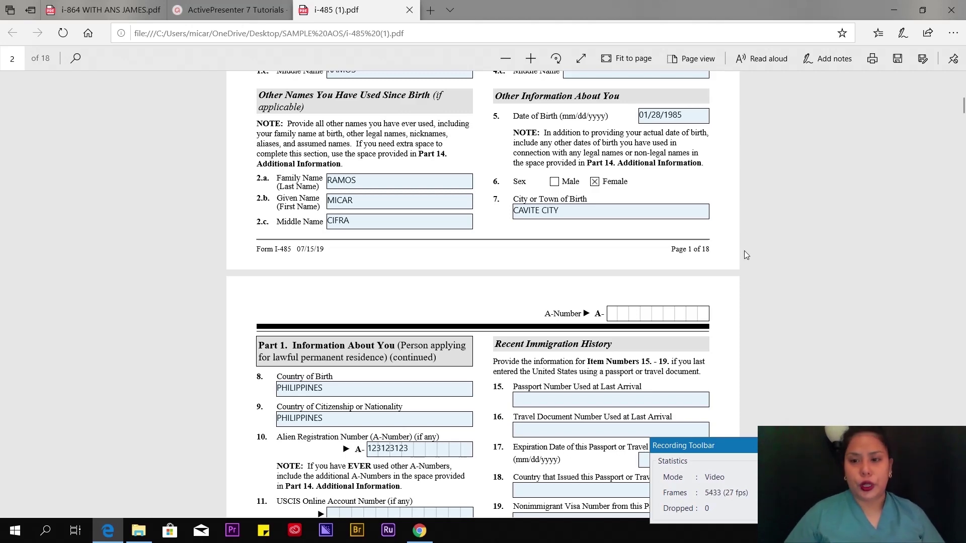
scroll(768, 243, up, 4)
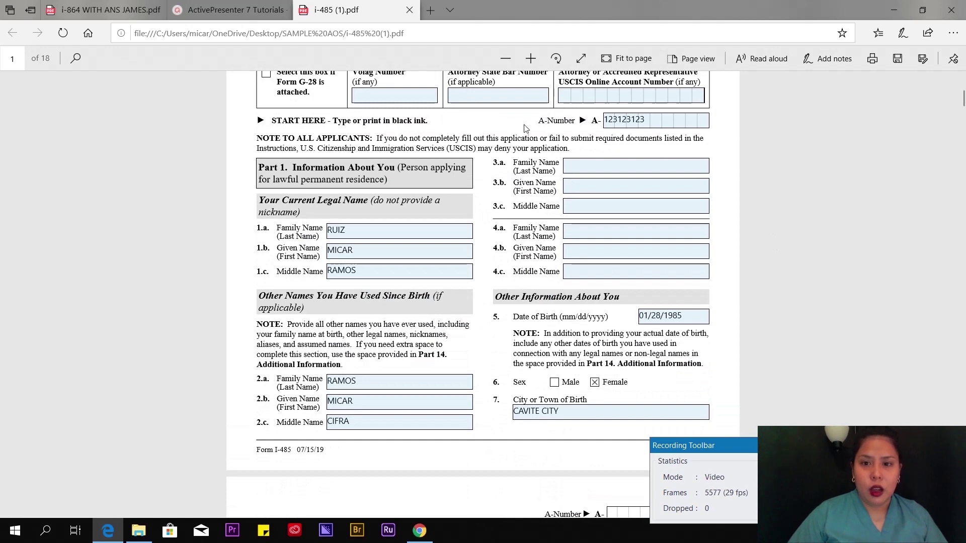
drag(546, 123, 568, 123)
click(501, 122)
click(654, 121)
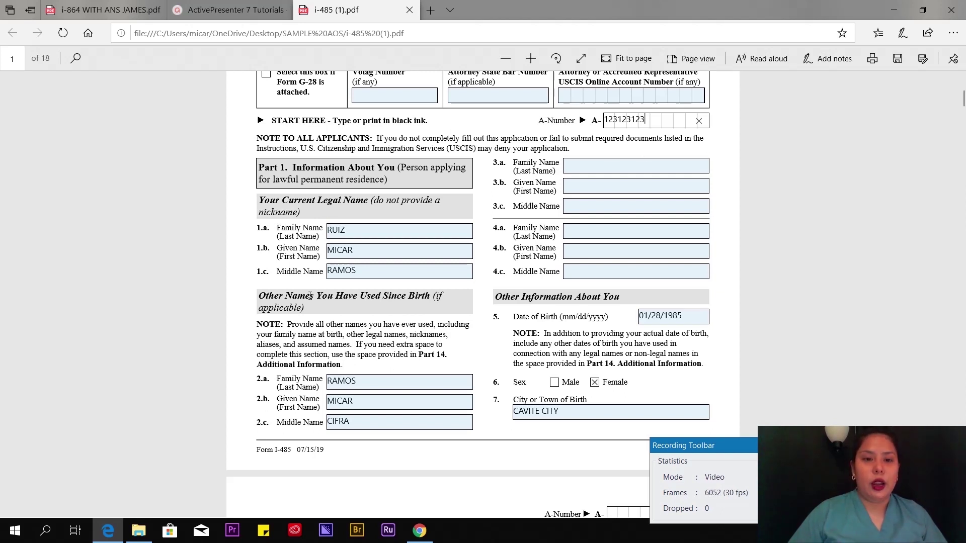
click(355, 230)
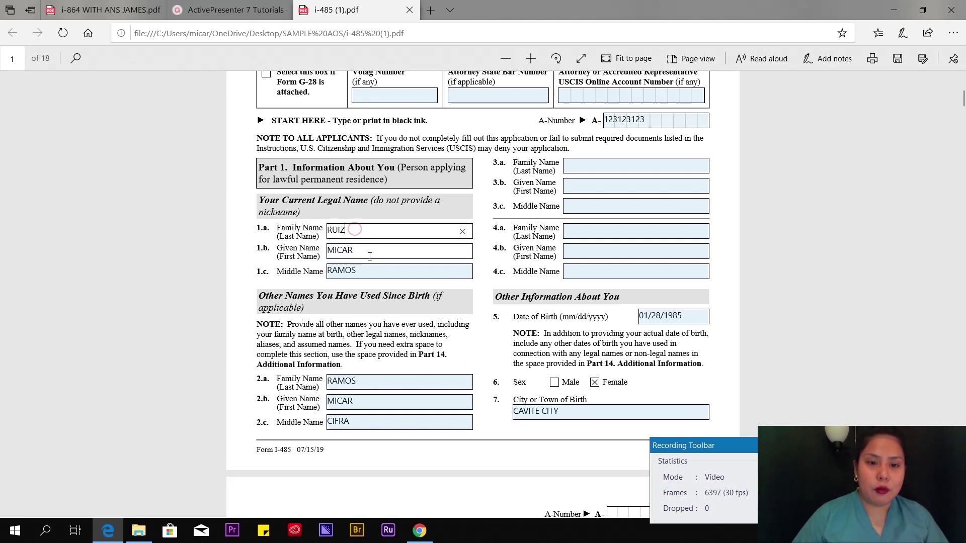
click(360, 230)
key(Tab)
key(Tab)
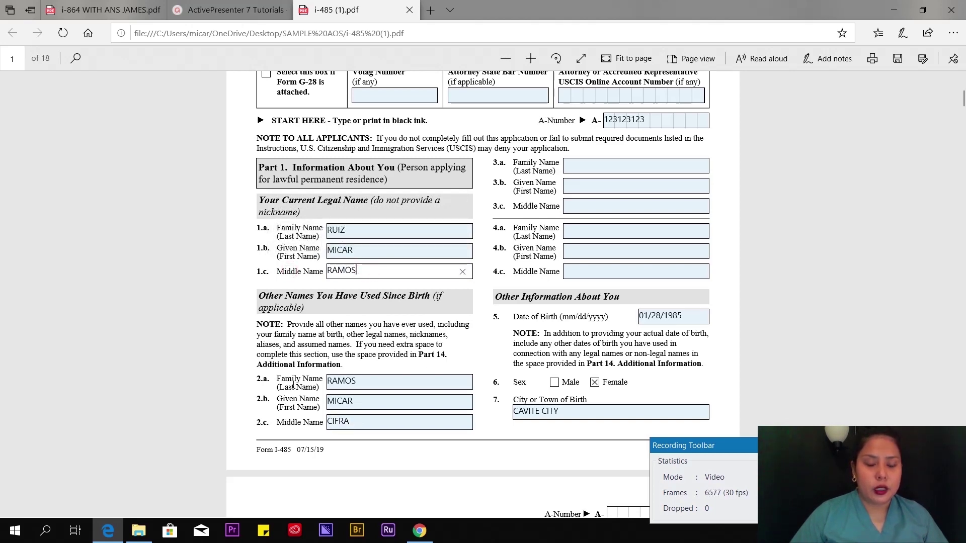
scroll(294, 385, down, 1)
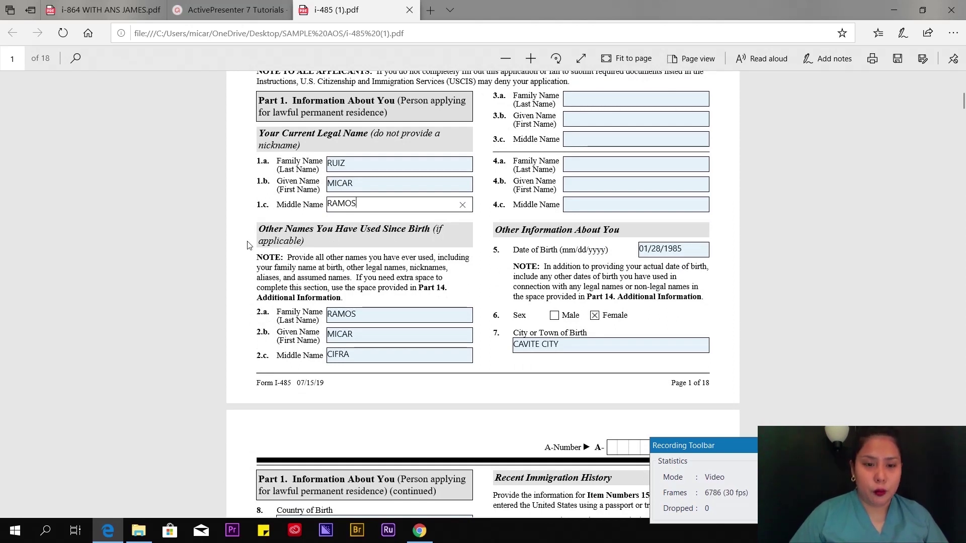
click(375, 315)
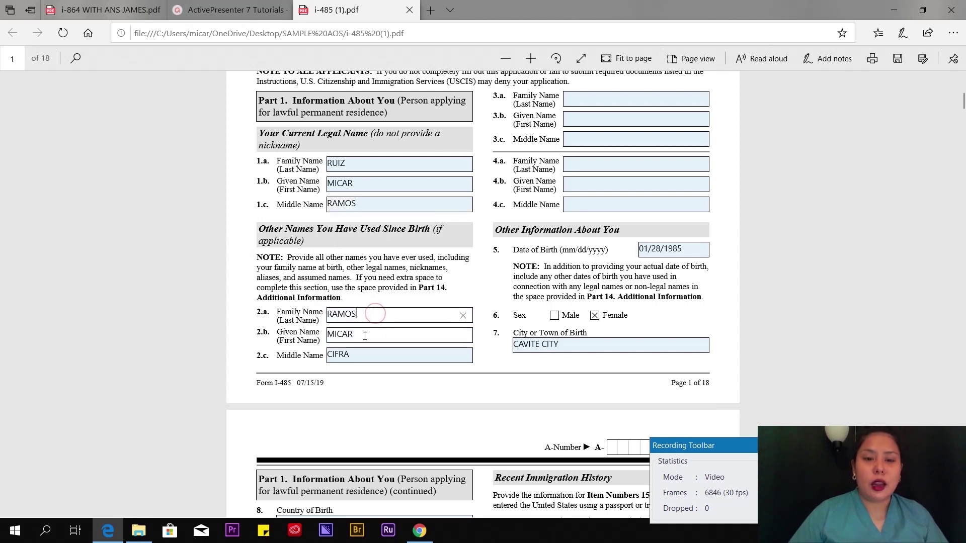
click(364, 336)
click(366, 357)
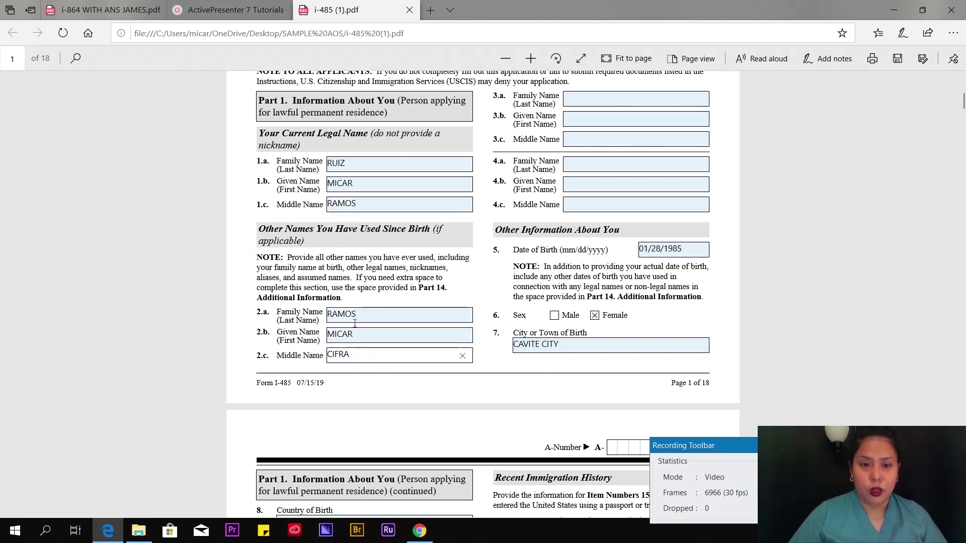
click(377, 314)
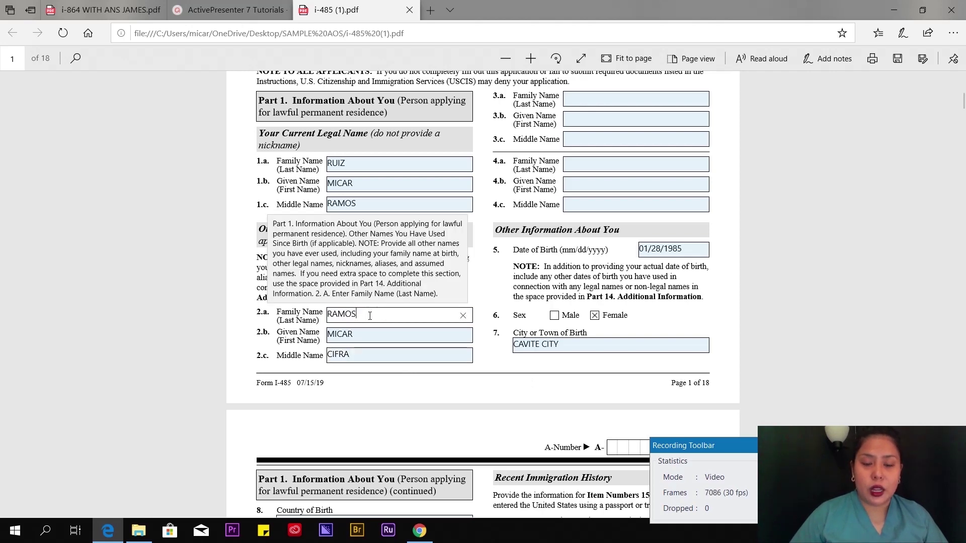
click(377, 358)
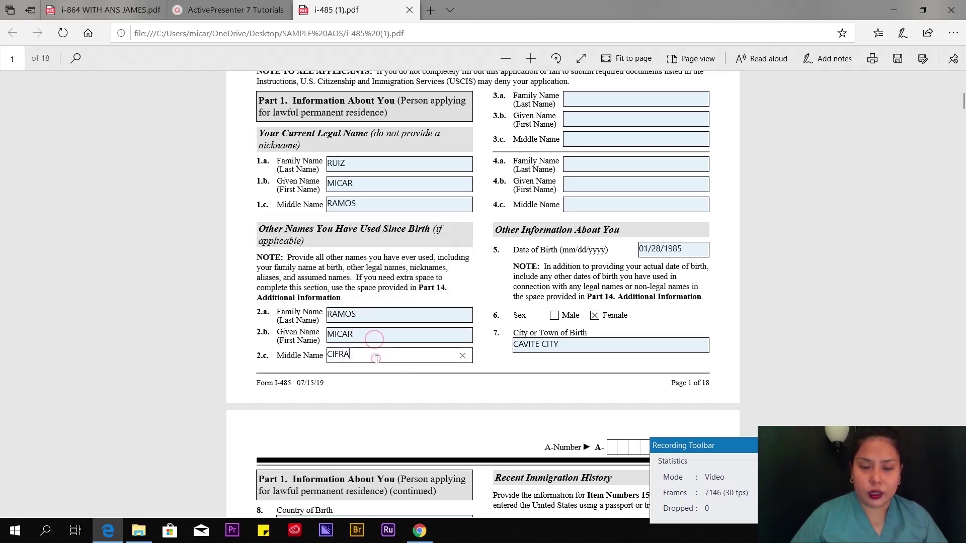
click(367, 332)
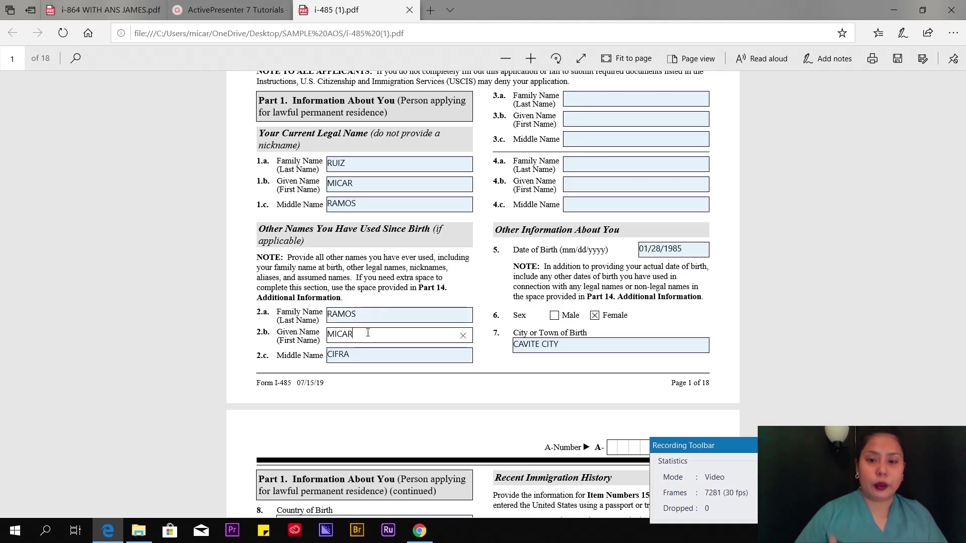
scroll(589, 259, up, 3)
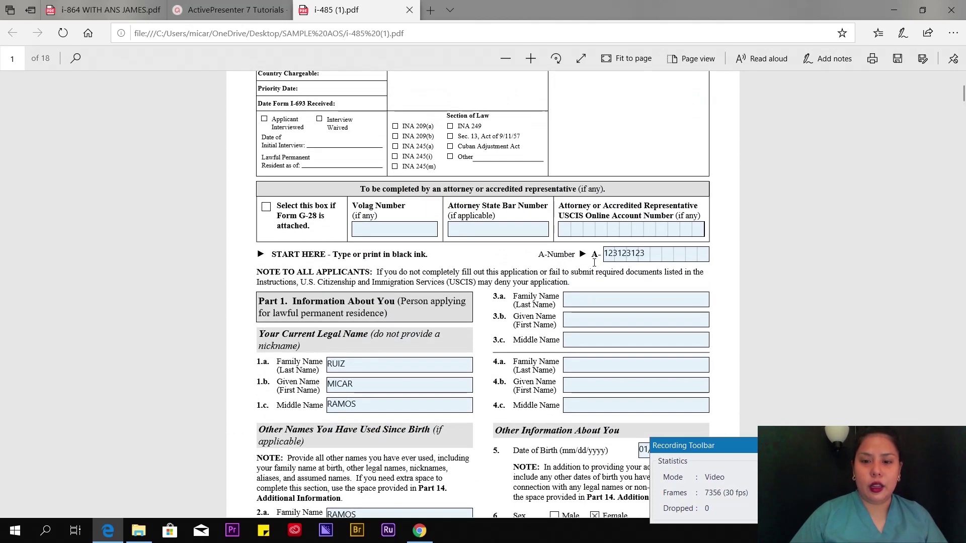
scroll(694, 187, down, 5)
drag(695, 187, 668, 183)
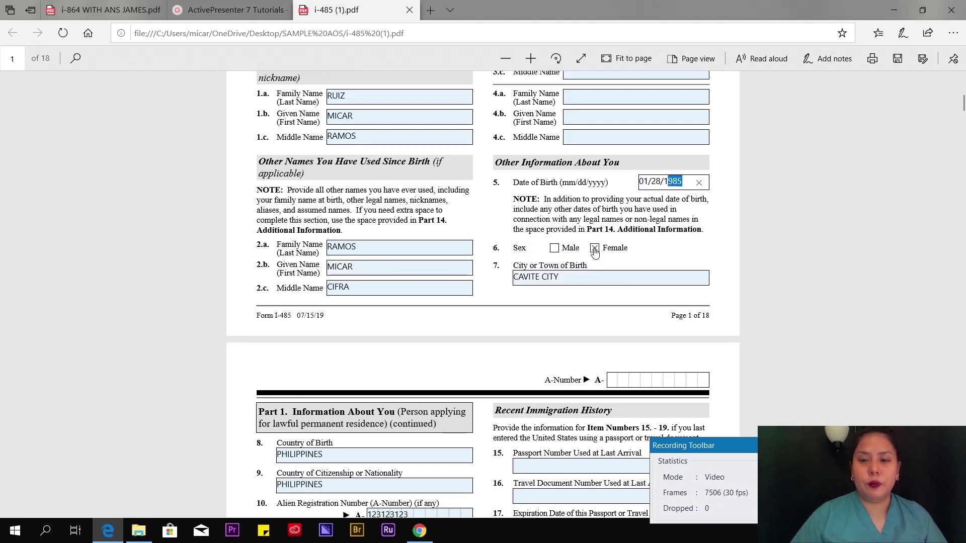
click(578, 277)
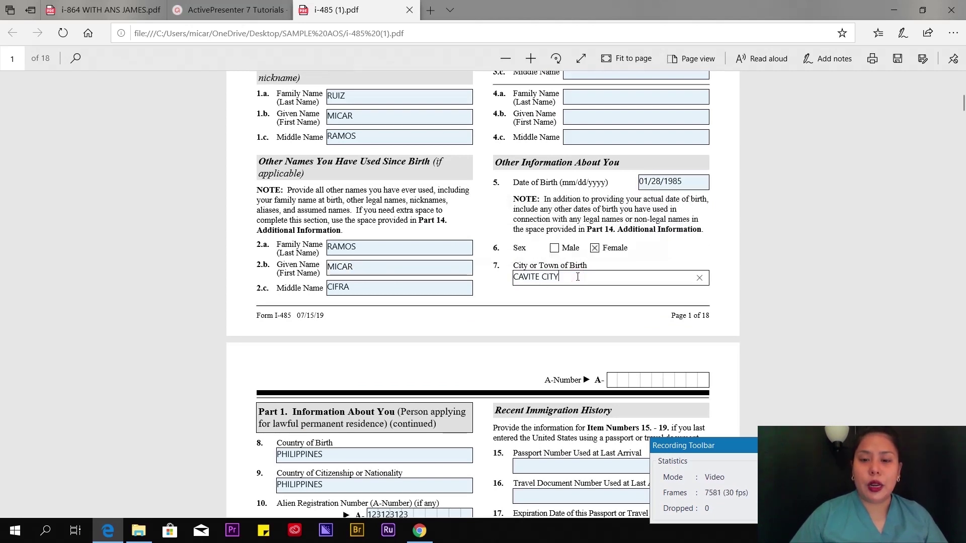
- Check page 2's A-Number, birth and citizenship countries, online account number and SSN entries
scroll(578, 276, down, 2)
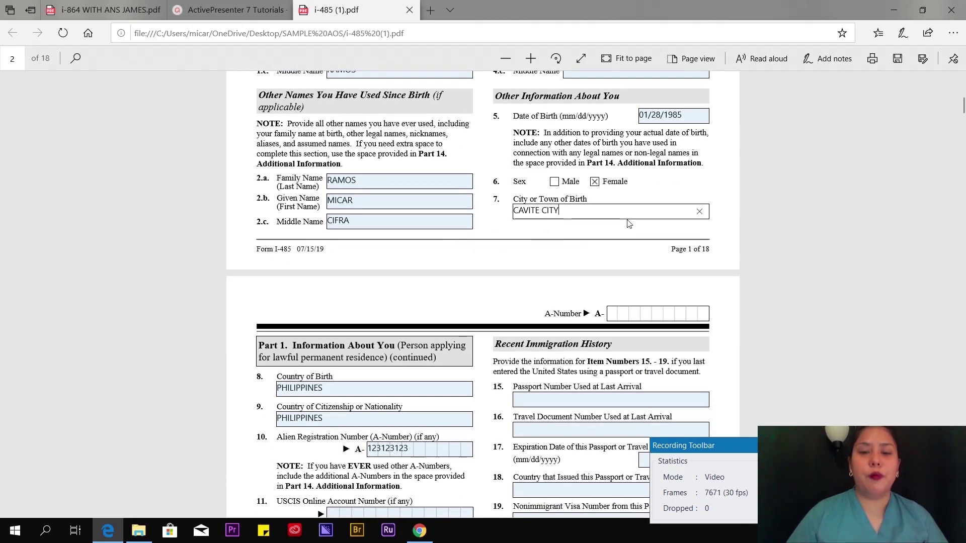
scroll(640, 237, down, 5)
scroll(508, 235, up, 3)
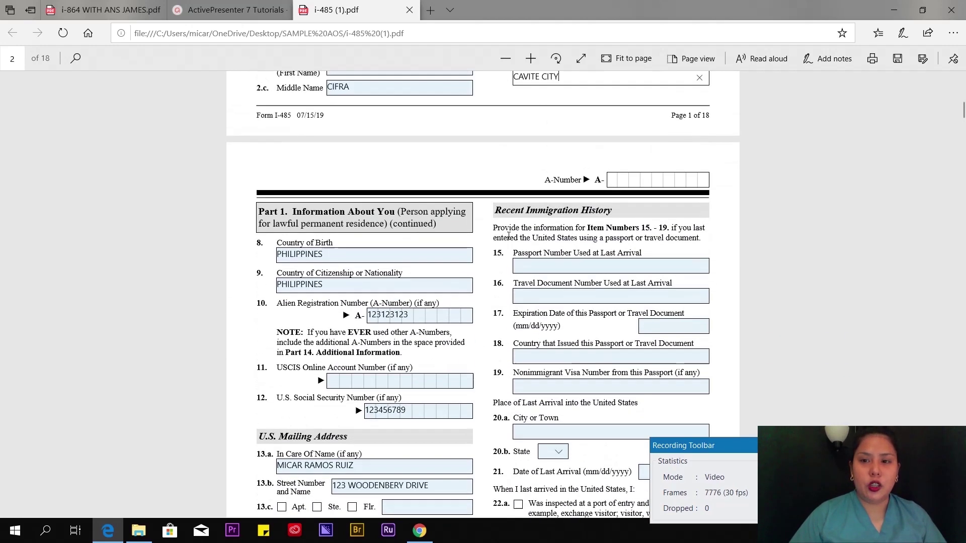
scroll(508, 236, down, 2)
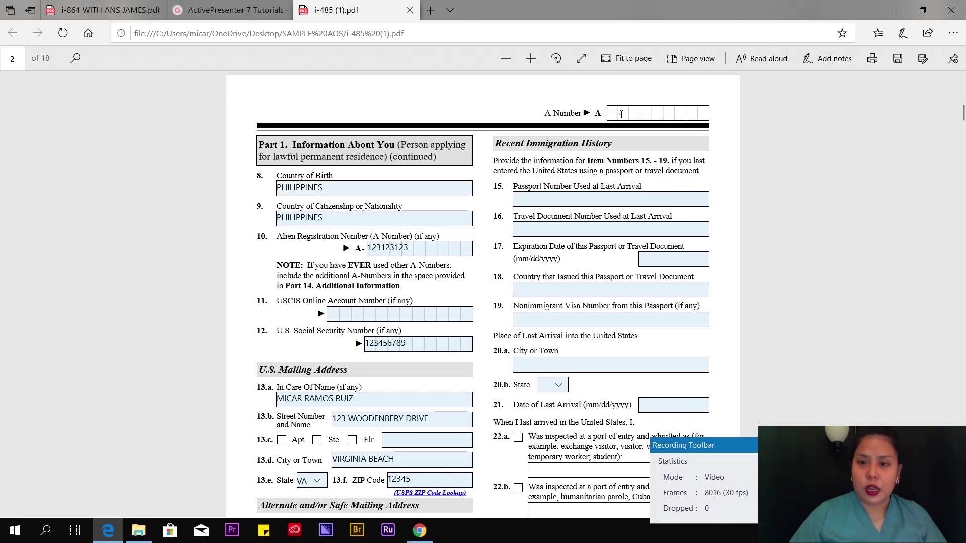
click(622, 112)
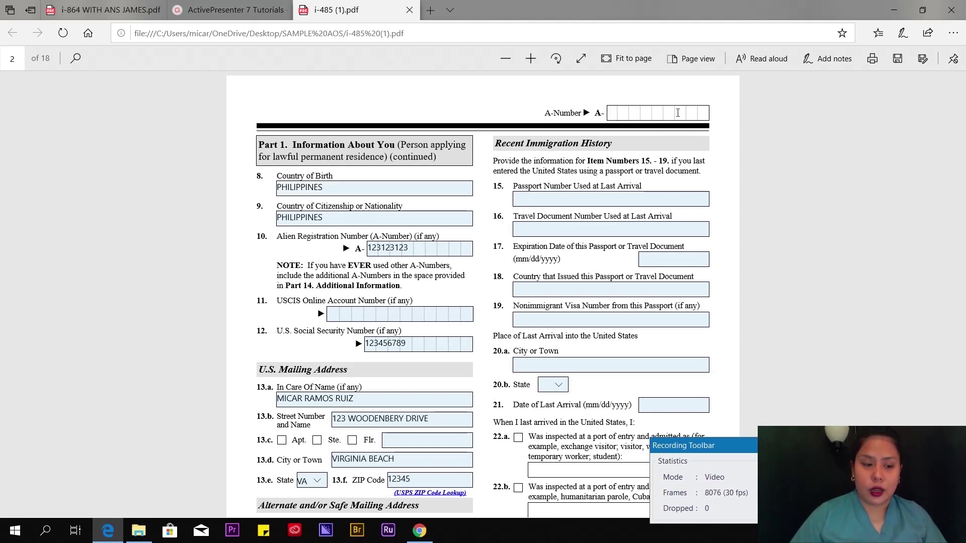
click(345, 190)
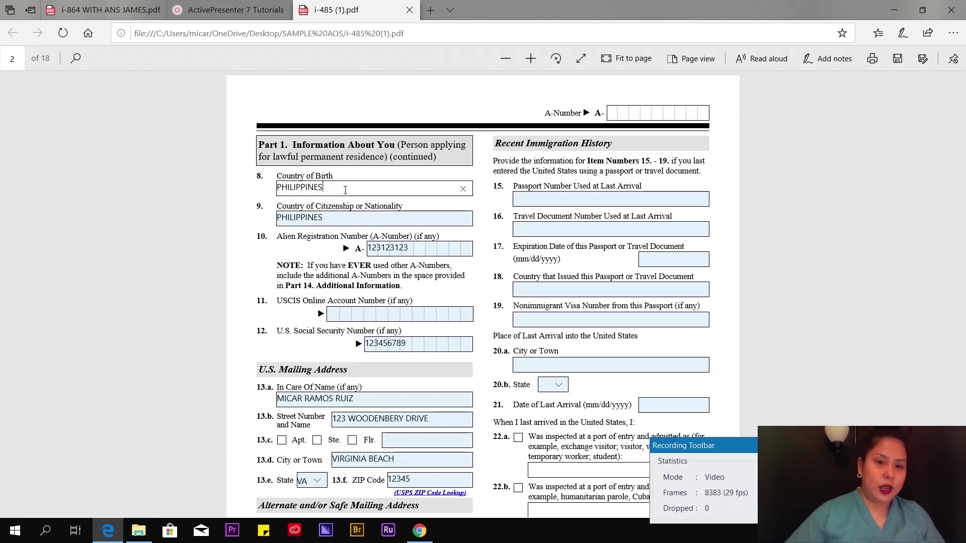
click(340, 216)
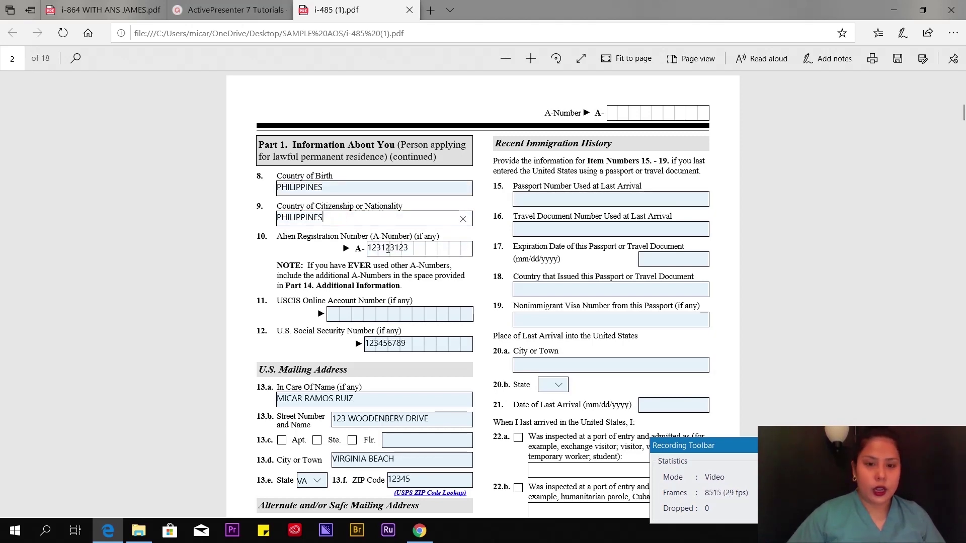
scroll(329, 145, down, 3)
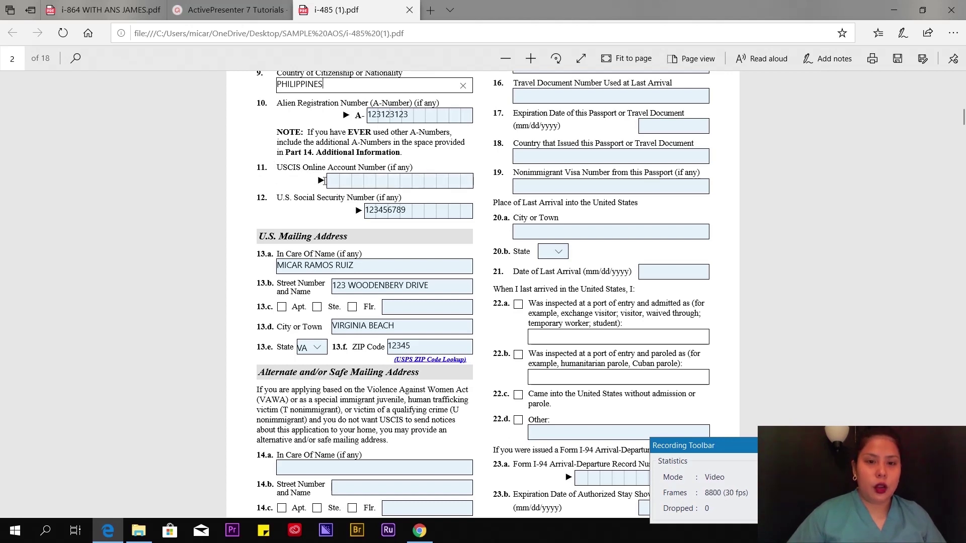
click(341, 182)
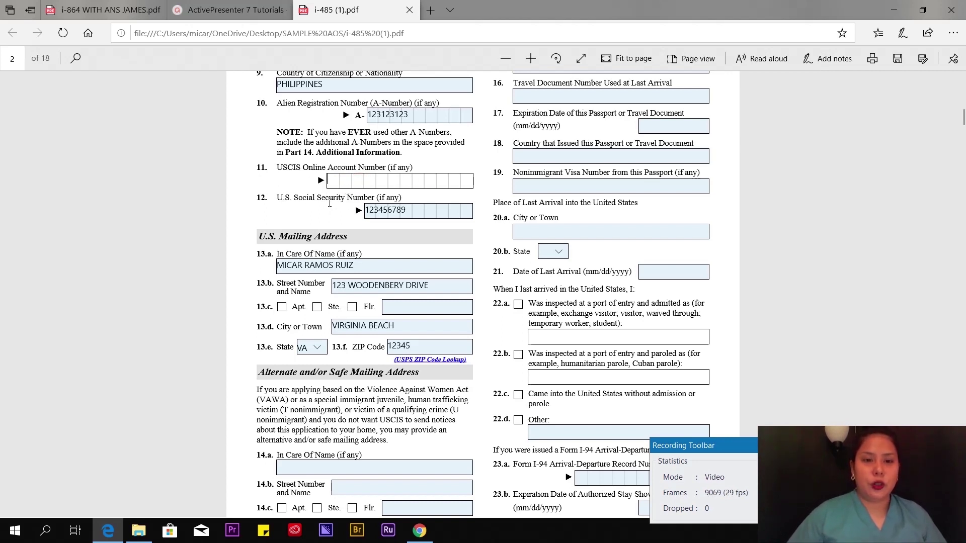
click(414, 211)
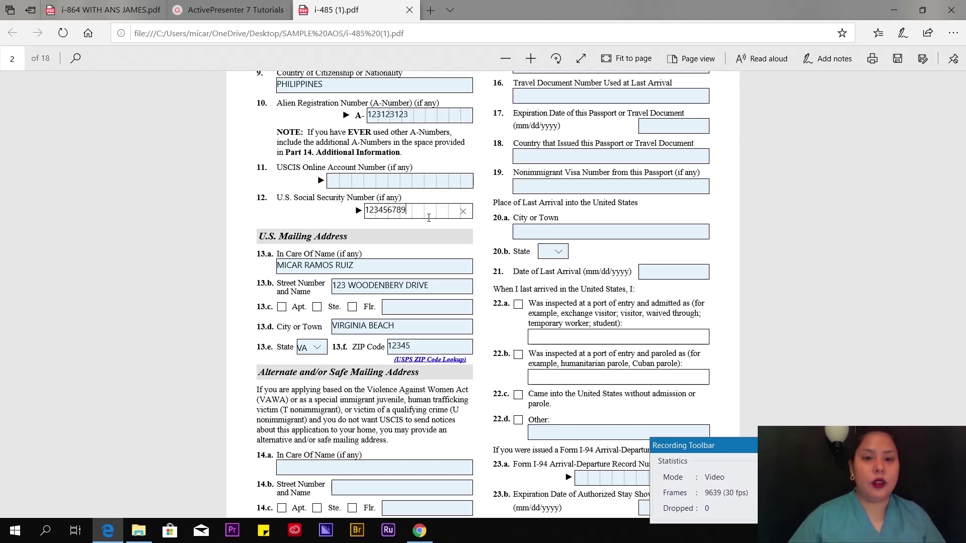
- Review the 13.a–13.f mailing address: in-care-of name, street, city, state VA and ZIP
scroll(327, 173, down, 3)
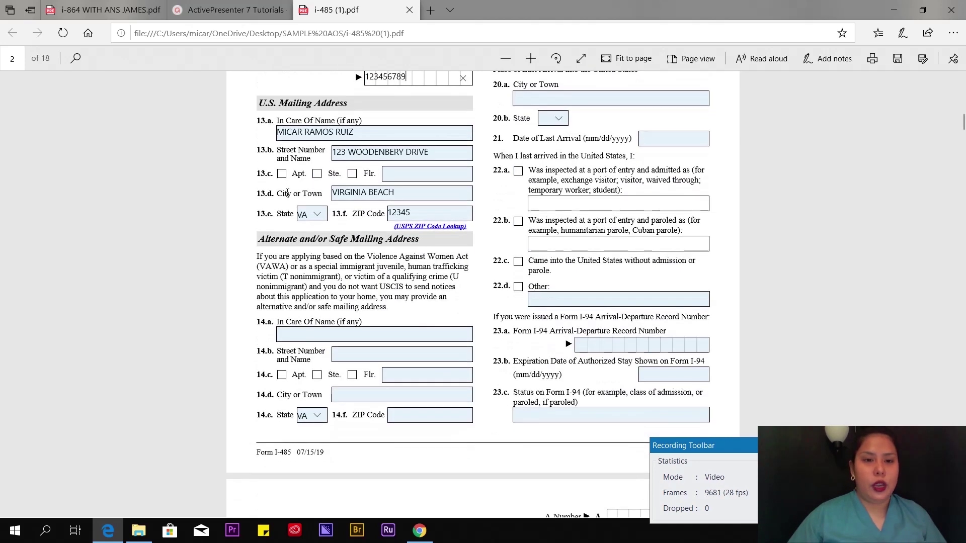
click(297, 132)
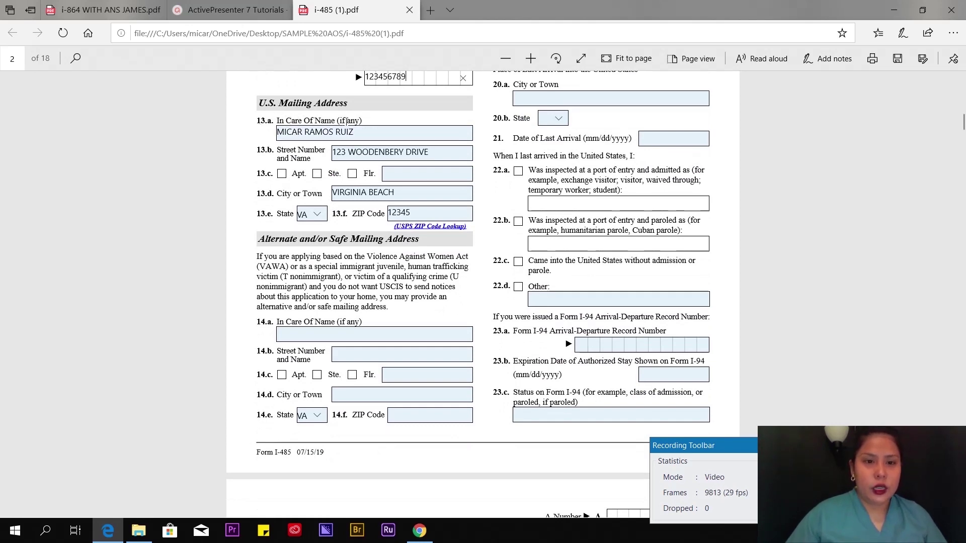
click(373, 130)
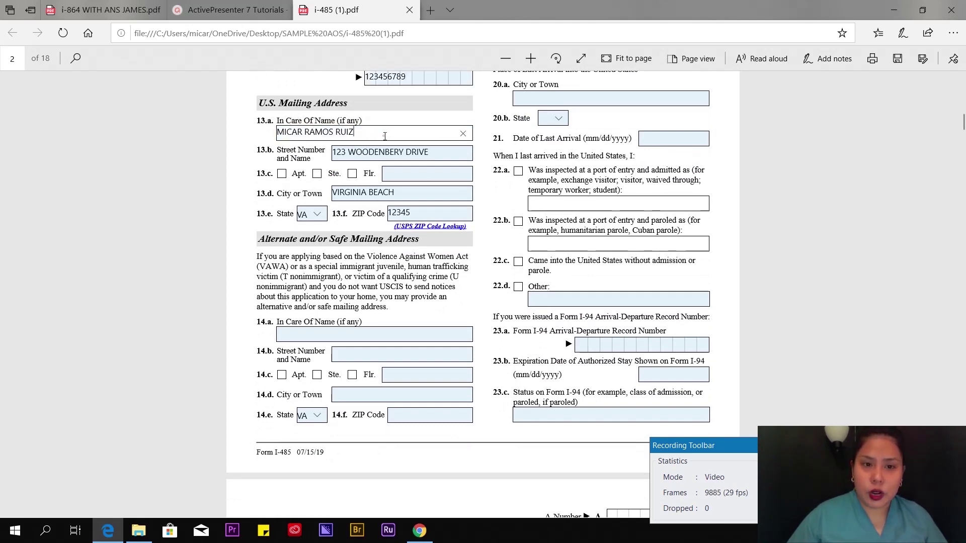
click(303, 132)
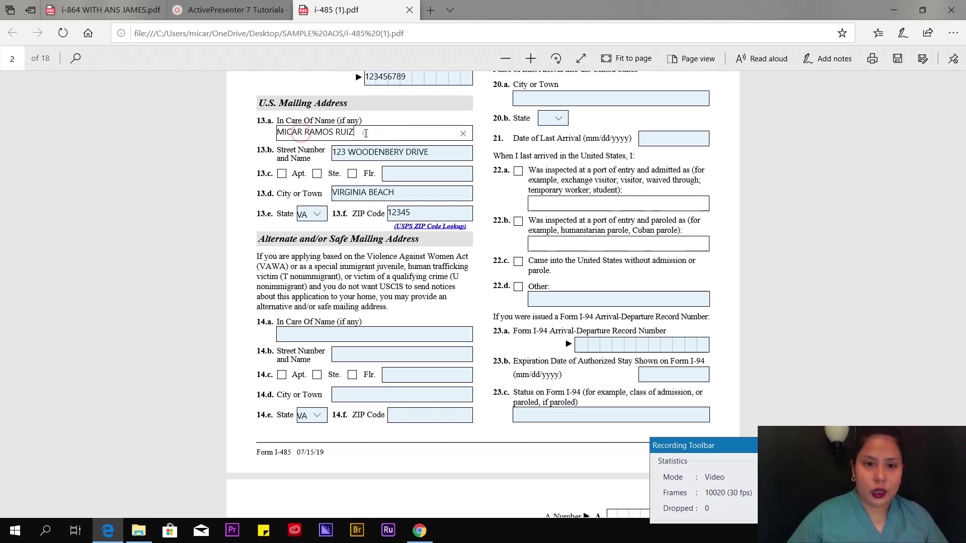
click(368, 152)
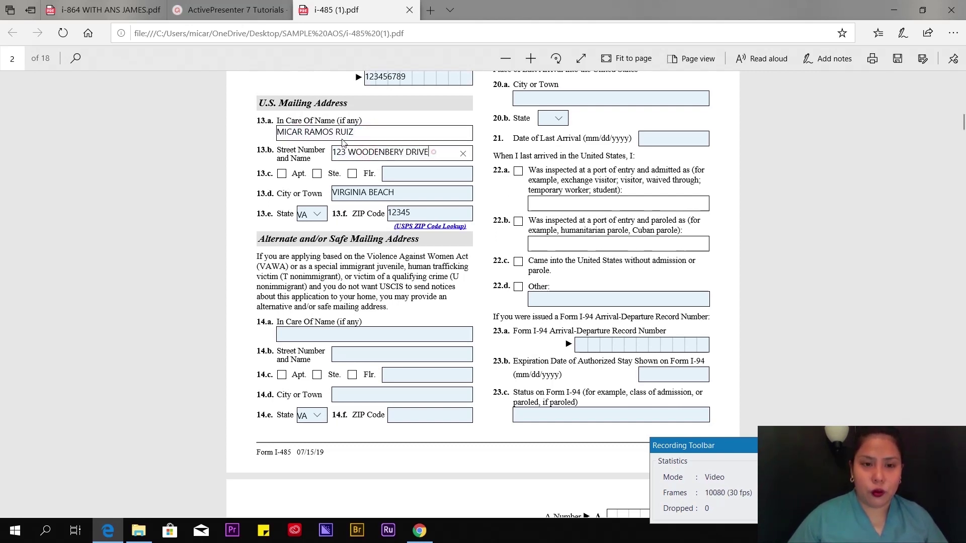
click(365, 131)
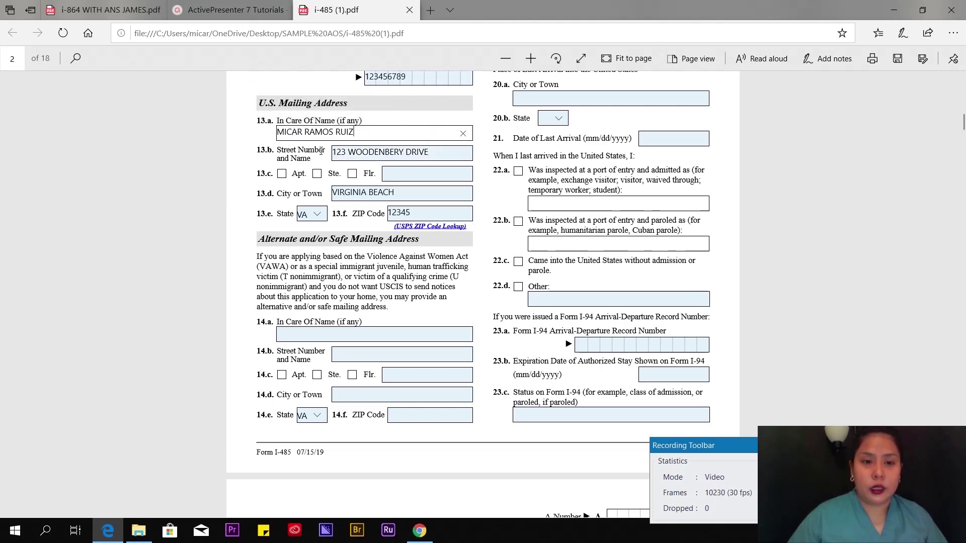
click(433, 154)
click(397, 194)
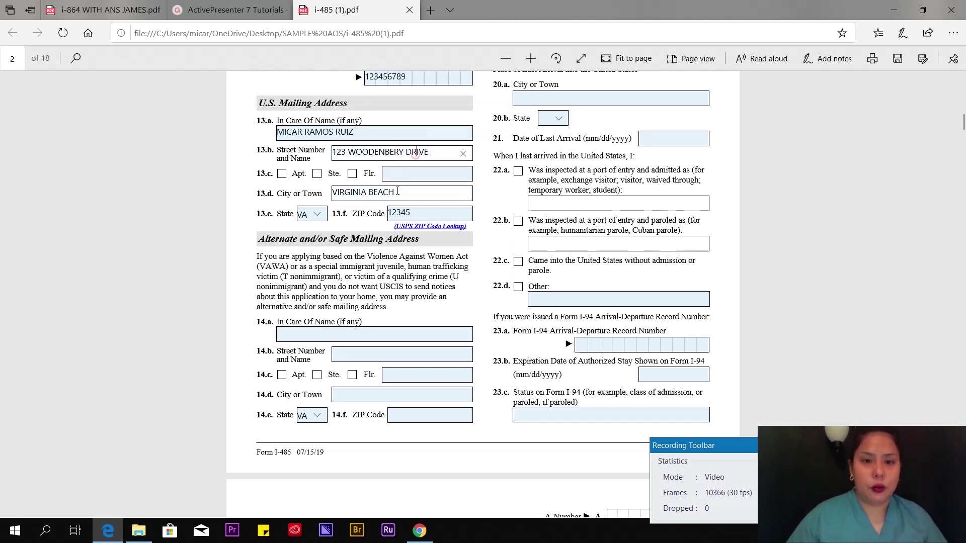
click(422, 215)
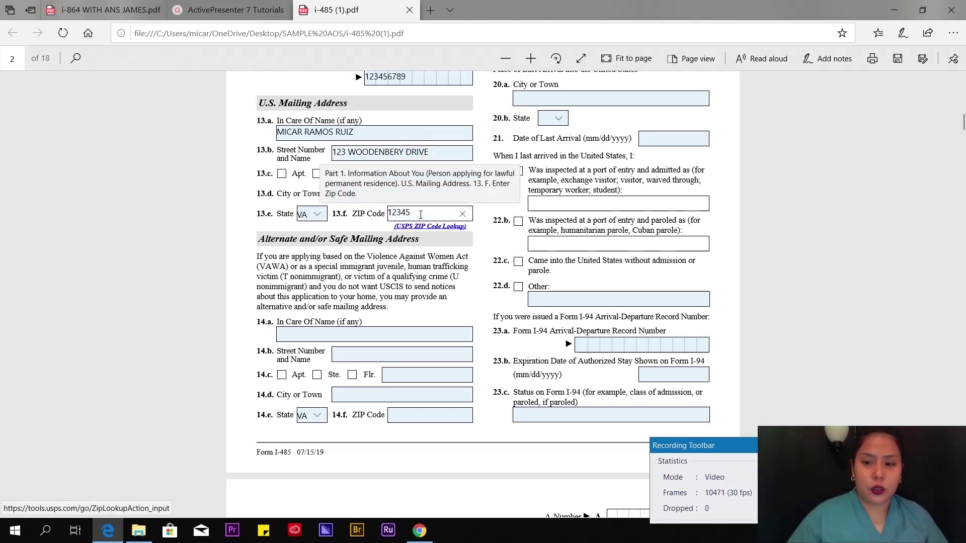
- Change the 14.e State dropdown from VA to the blank entry
scroll(308, 206, down, 3)
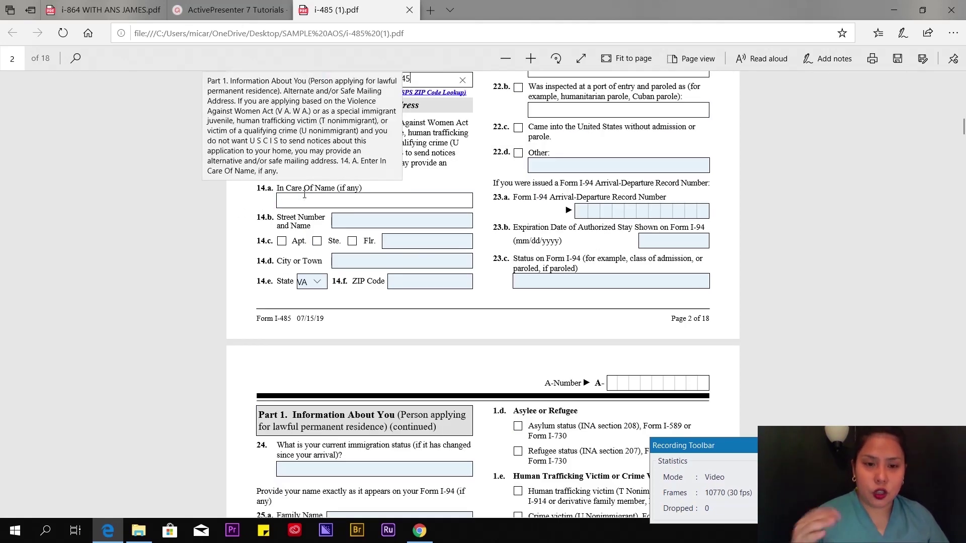
click(194, 245)
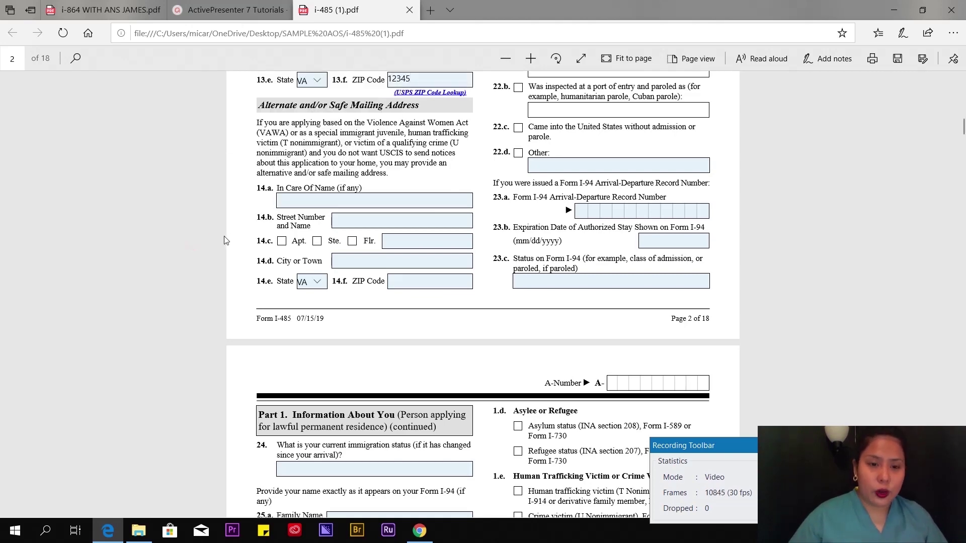
click(321, 285)
click(317, 215)
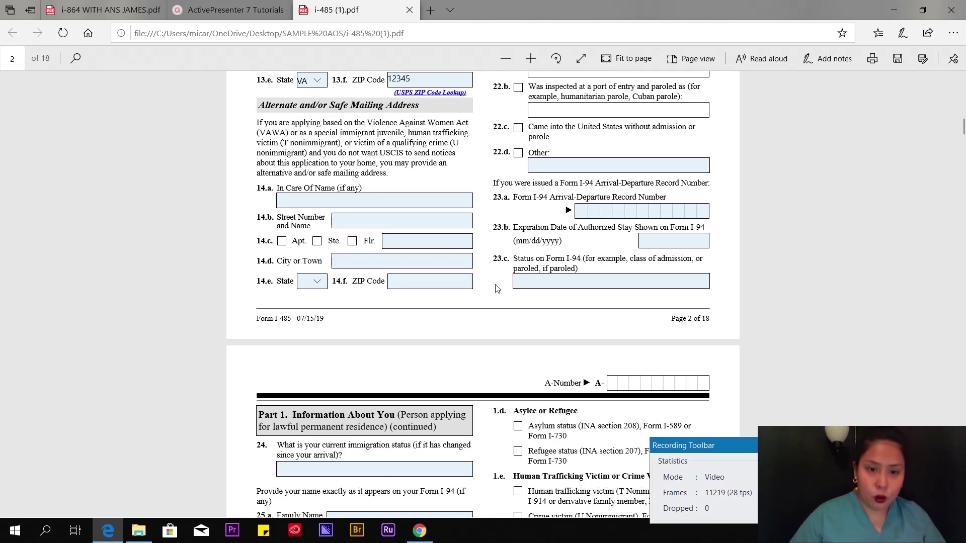
scroll(498, 289, up, 4)
scroll(512, 280, up, 4)
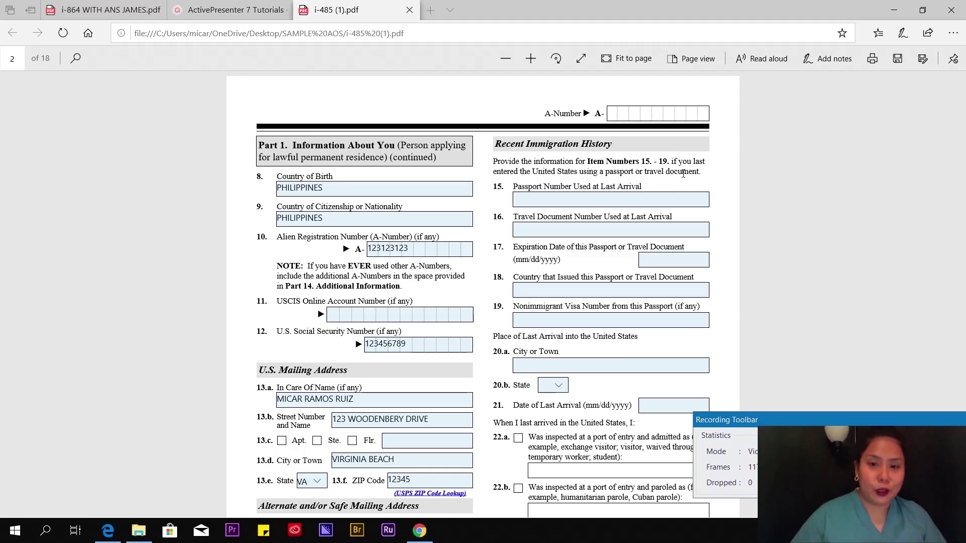
- Enter the passport number, expiry 10/20/2020 and issuing country PHILIPPINES
click(561, 204)
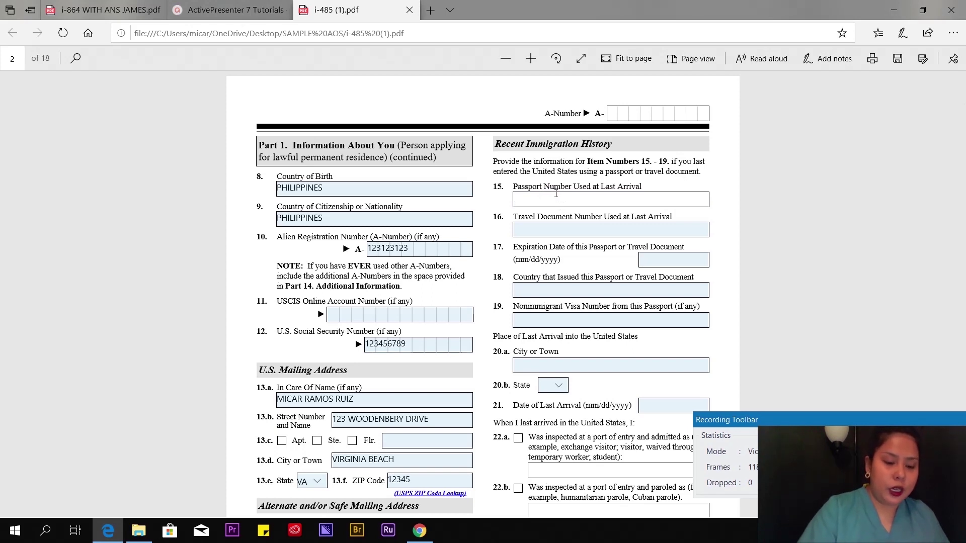
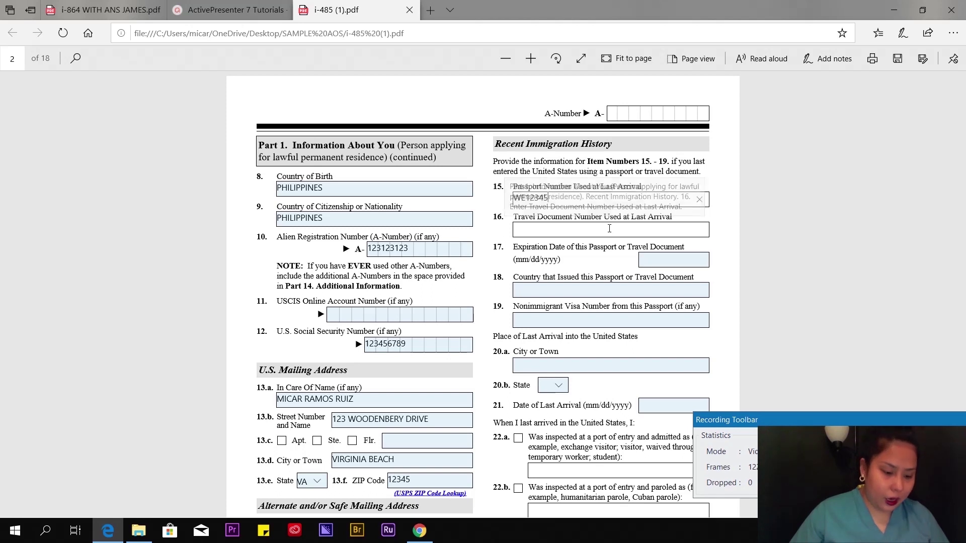
click(656, 263)
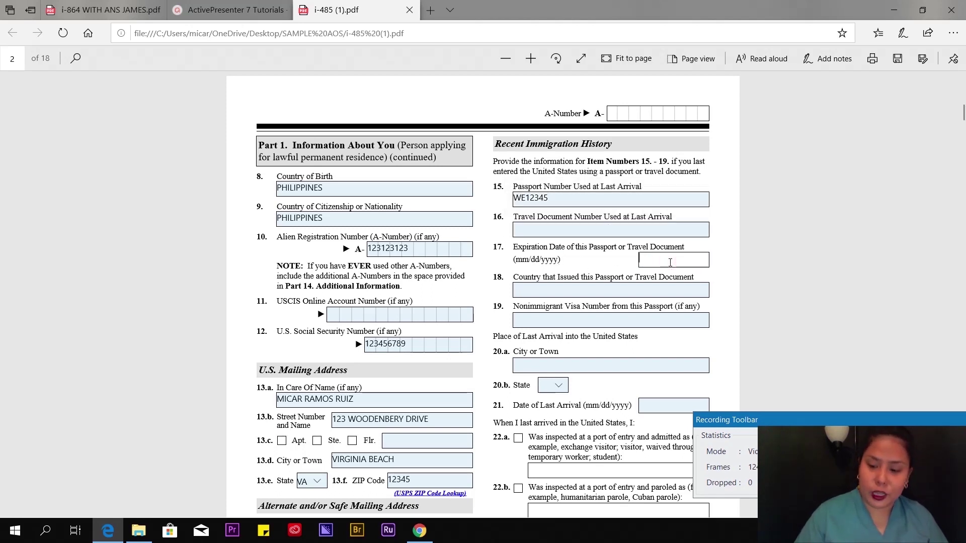
text(10/20)
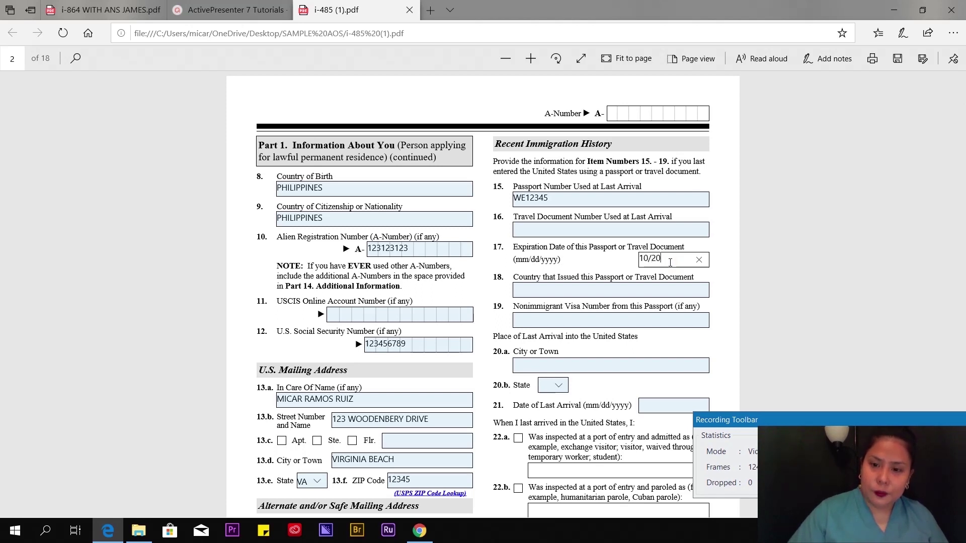
text(/2020)
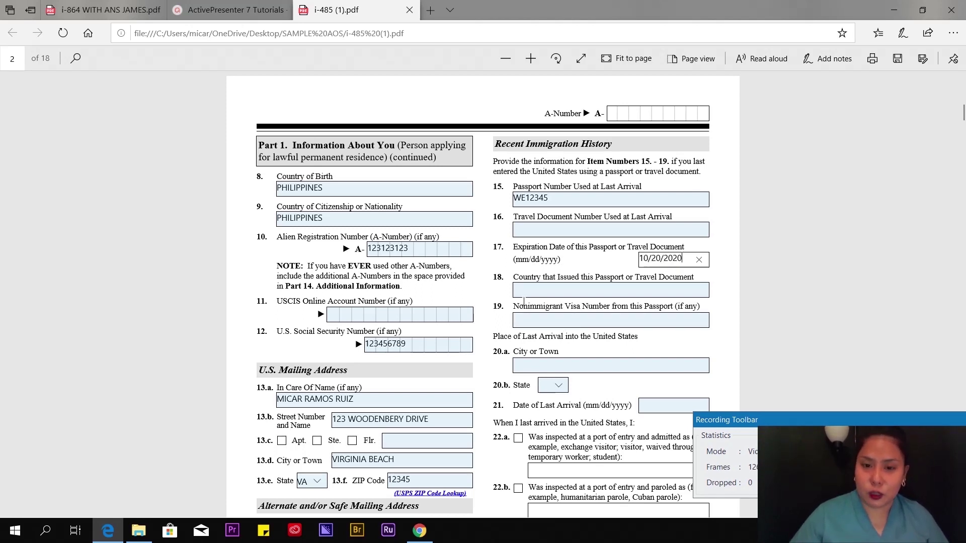
click(551, 293)
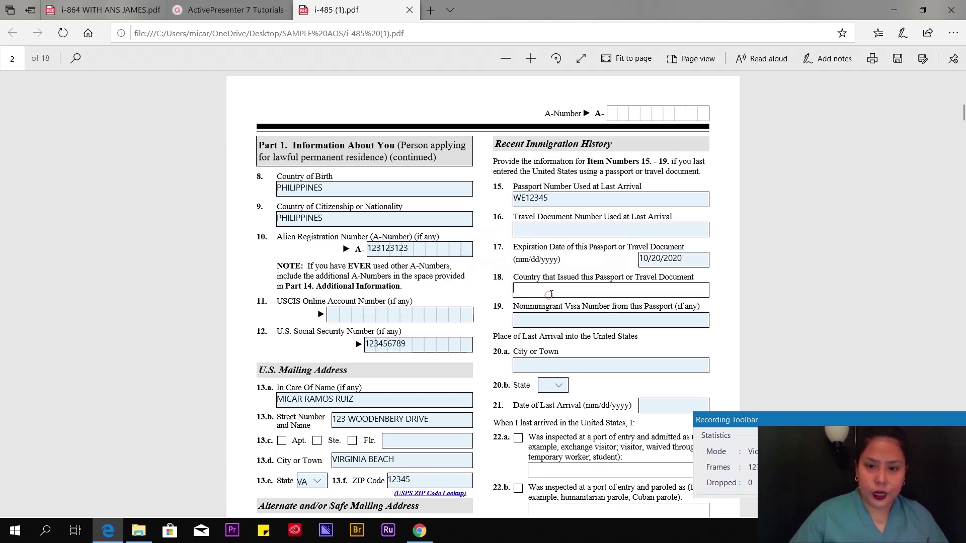
click(580, 292)
text(PHILIPPINES)
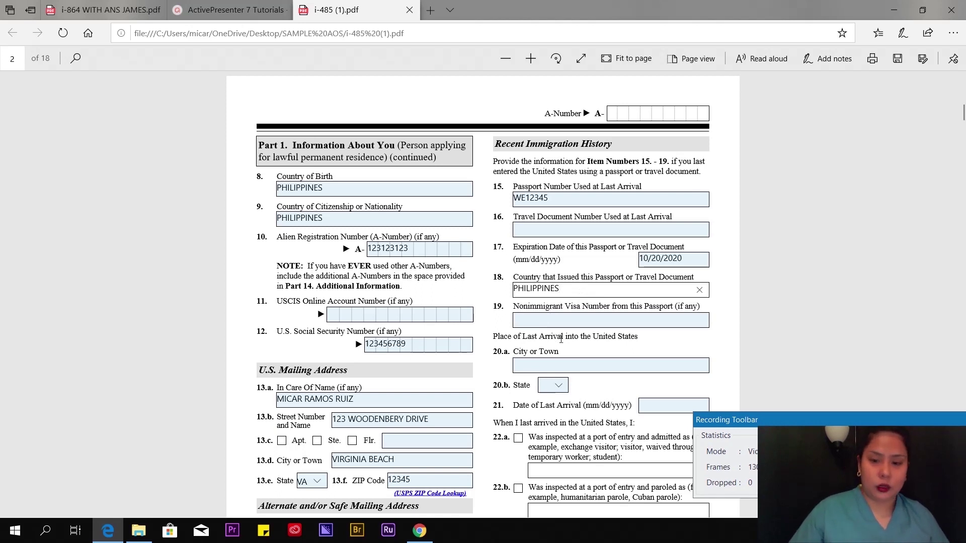
- Enter the nonimmigrant visa number and WASHINGTON as the arrival city
click(541, 318)
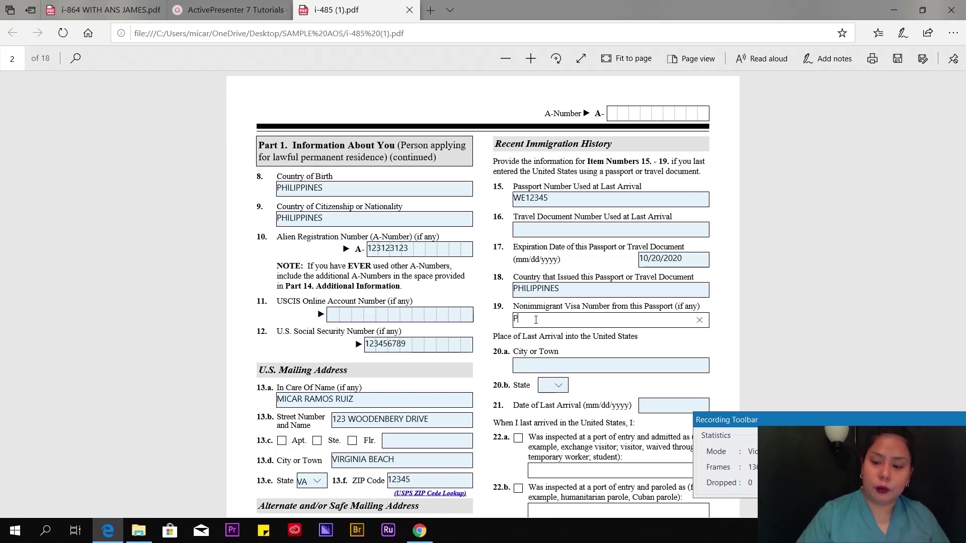
text(123123123)
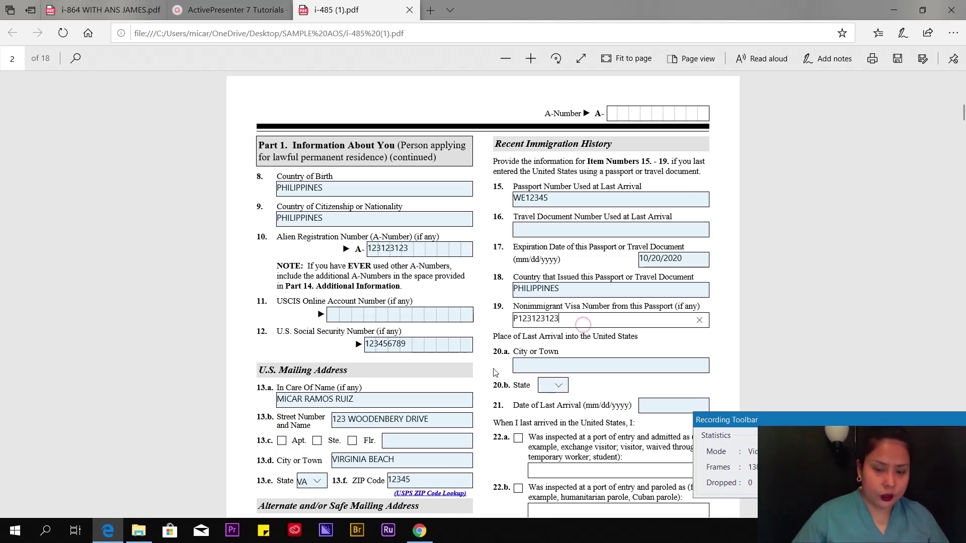
click(529, 365)
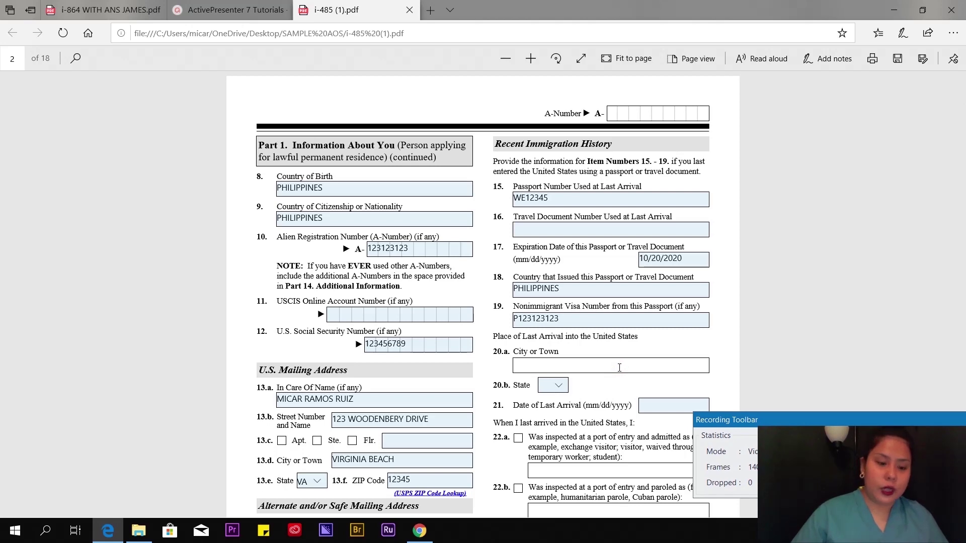
text(WA)
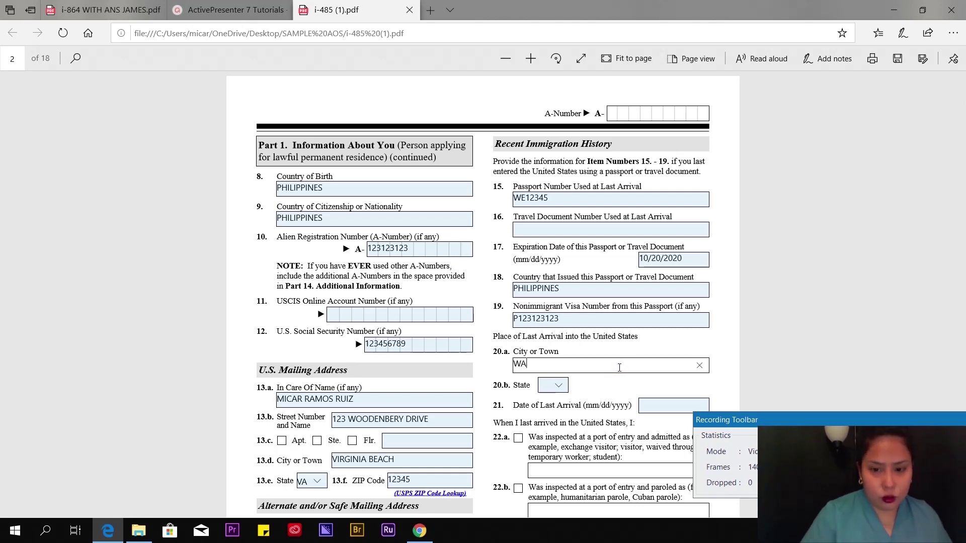
text(SHINGTON)
- Extend the arrival city to WASHINGTON DULLES and choose VA as the 20.b state
scroll(619, 367, down, 3)
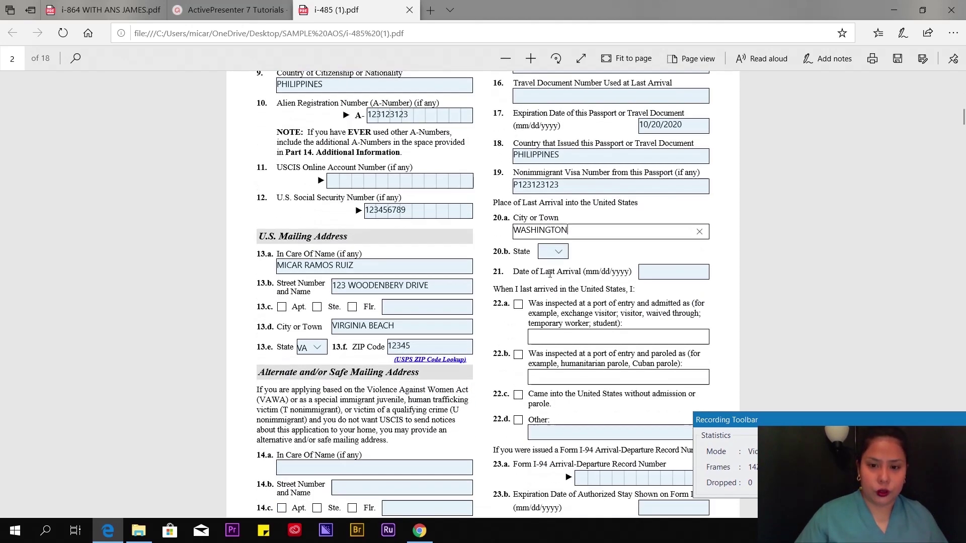
click(553, 251)
click(488, 229)
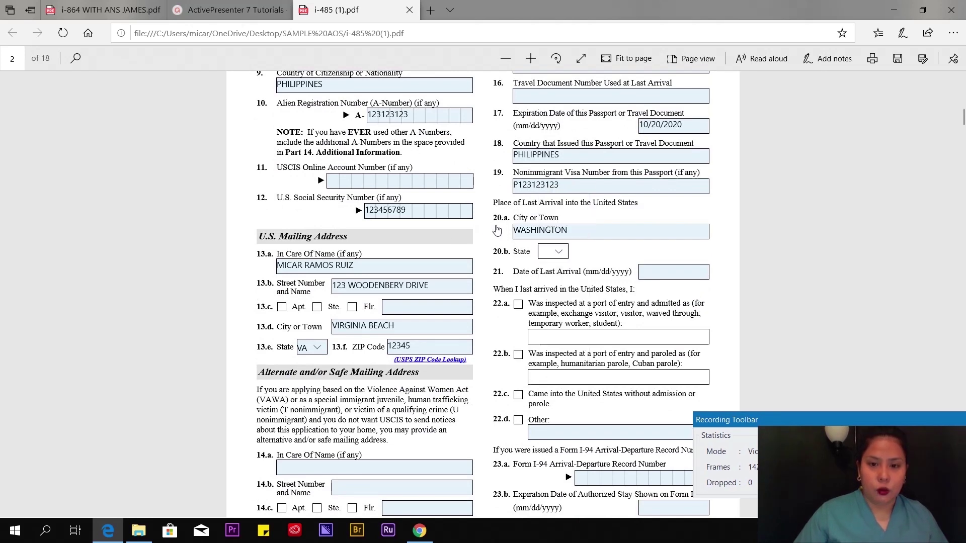
click(582, 232)
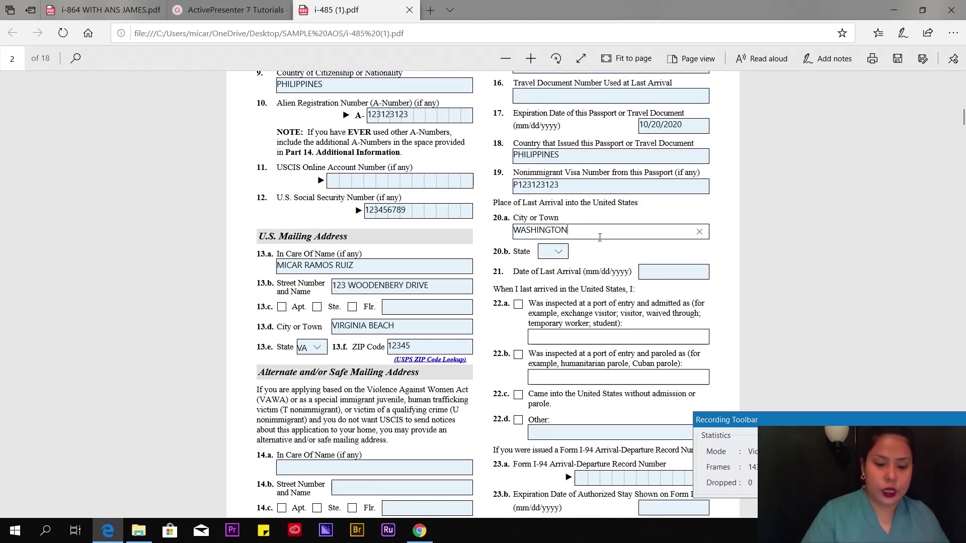
text(DULLES)
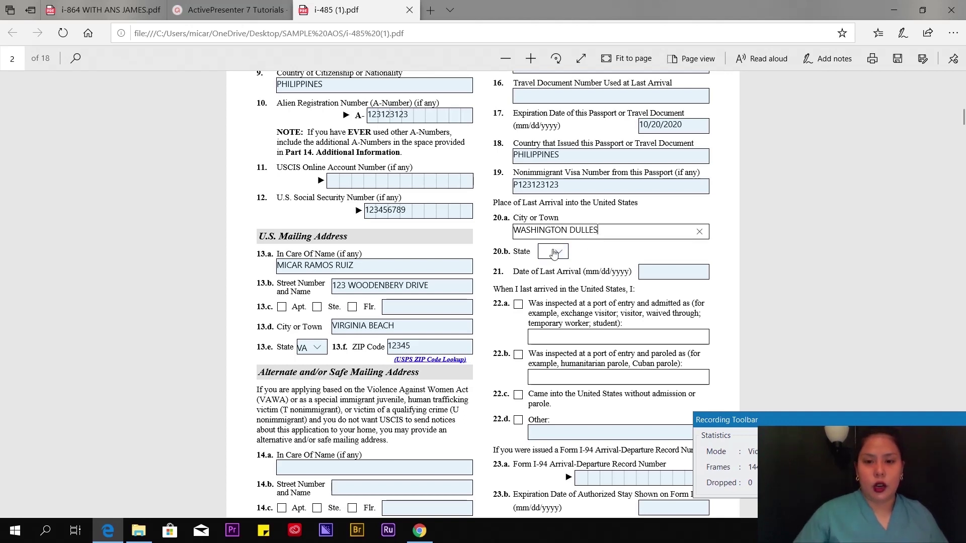
click(553, 251)
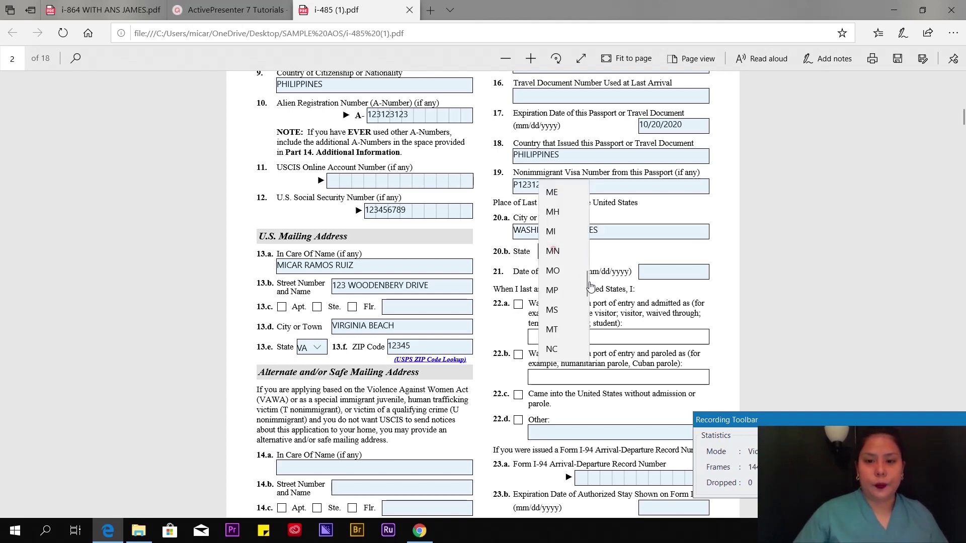
scroll(571, 309, down, 8)
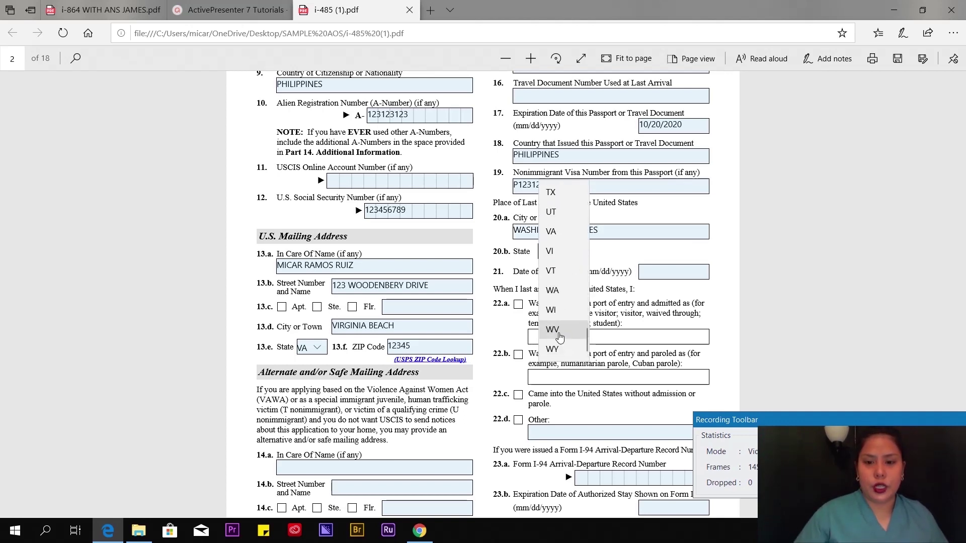
click(551, 231)
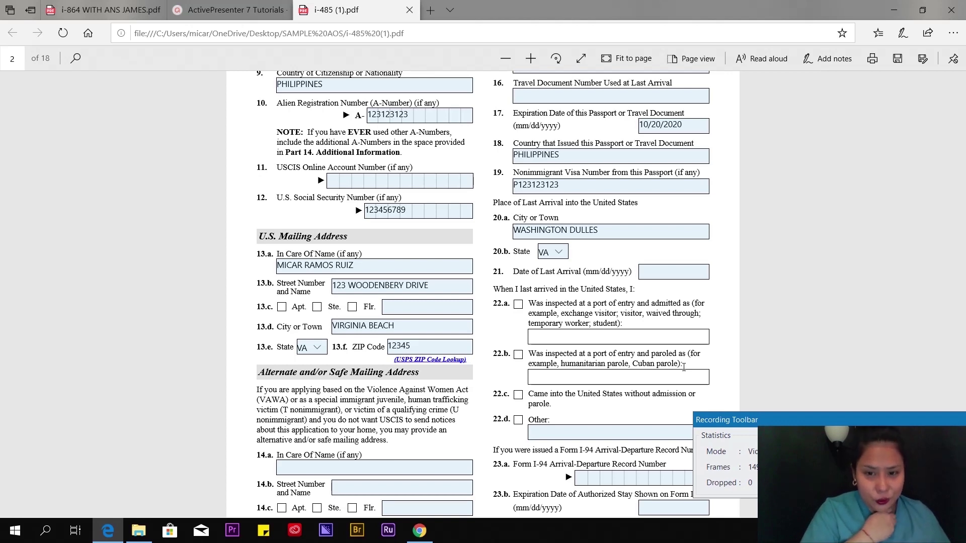
- Enter 9/25/2019 as the date of last arrival
click(679, 277)
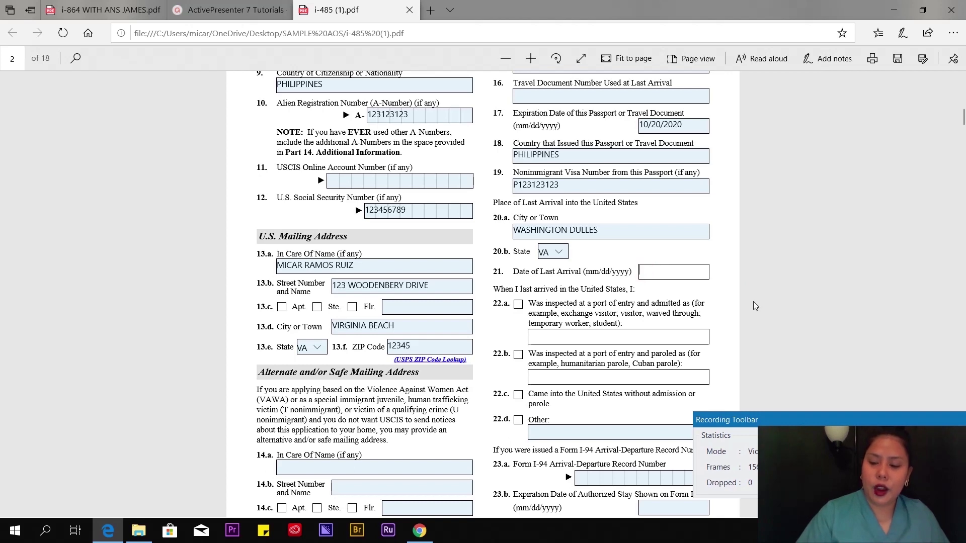
text(9/25/2019)
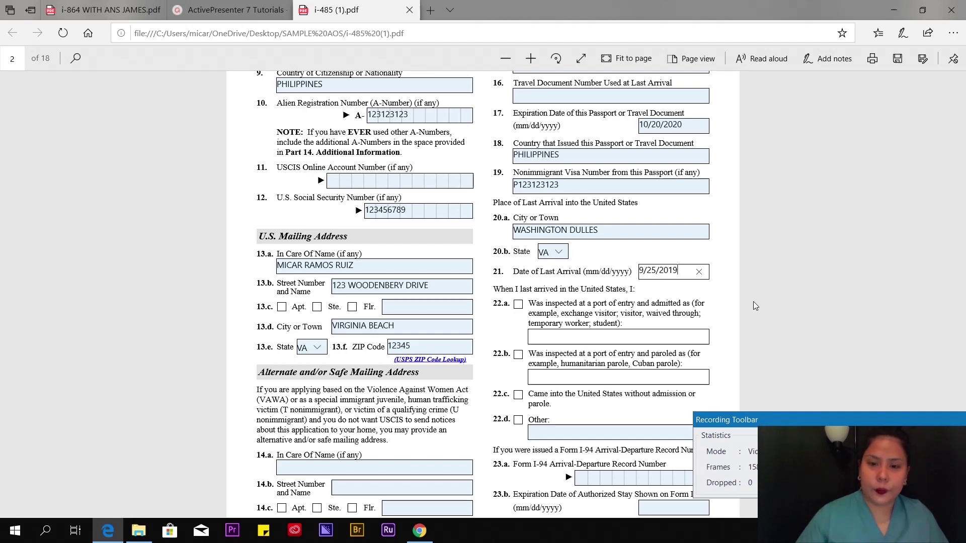
scroll(754, 305, down, 3)
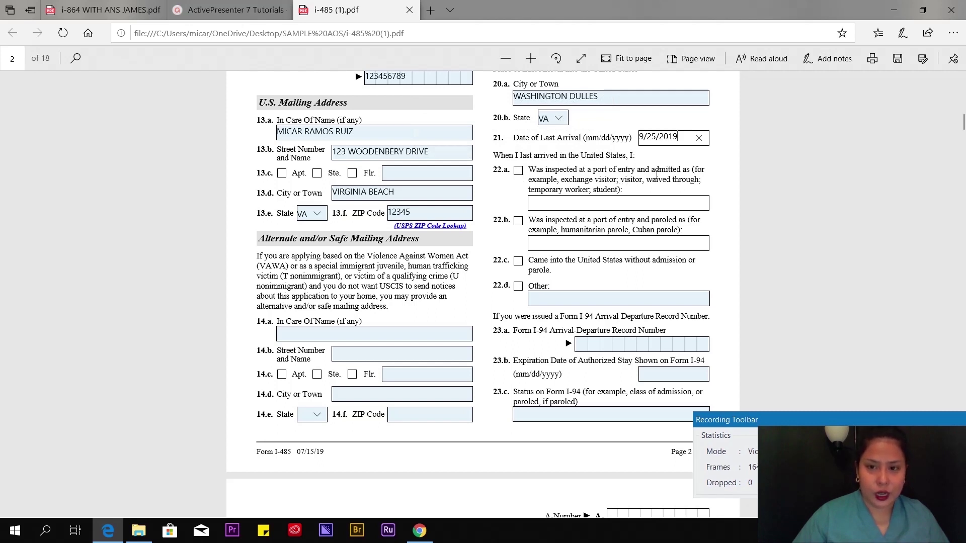
- Check 22.a inspected and admitted, then enter the I-94 number and stay expiration 12/25/2019
click(518, 170)
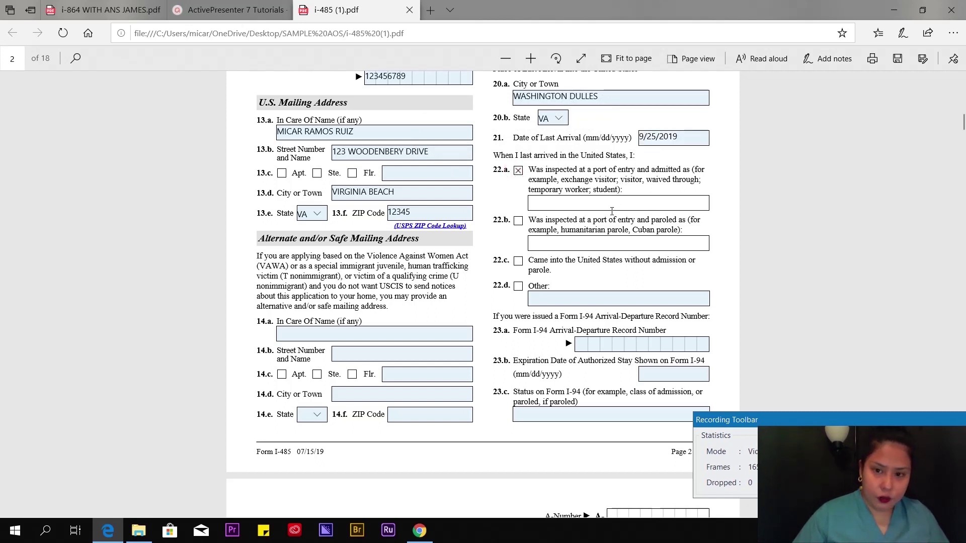
scroll(523, 229, down, 1)
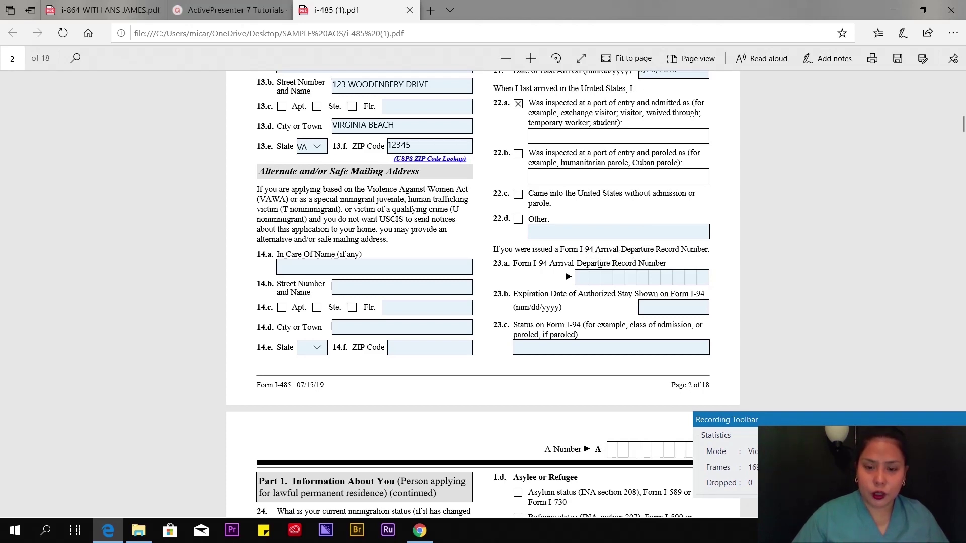
click(604, 281)
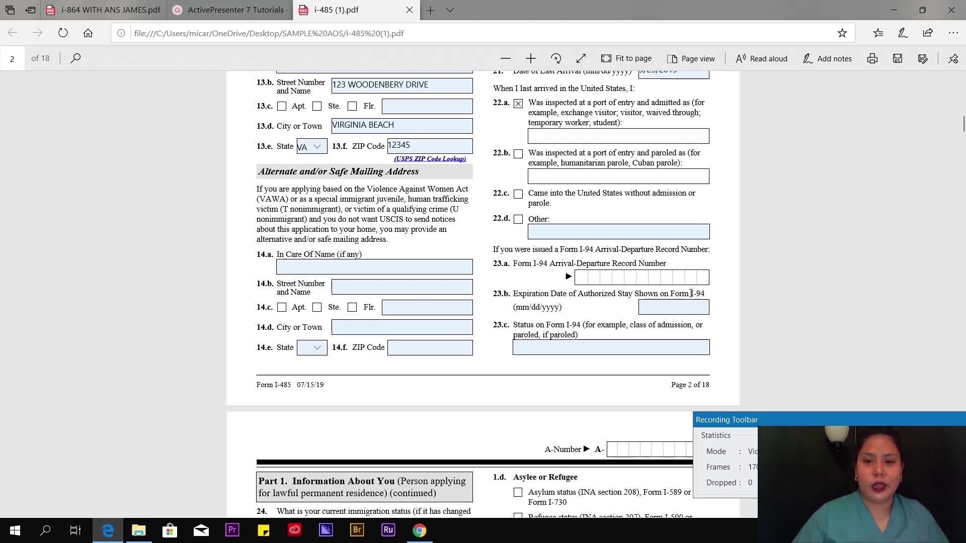
text(12312312312)
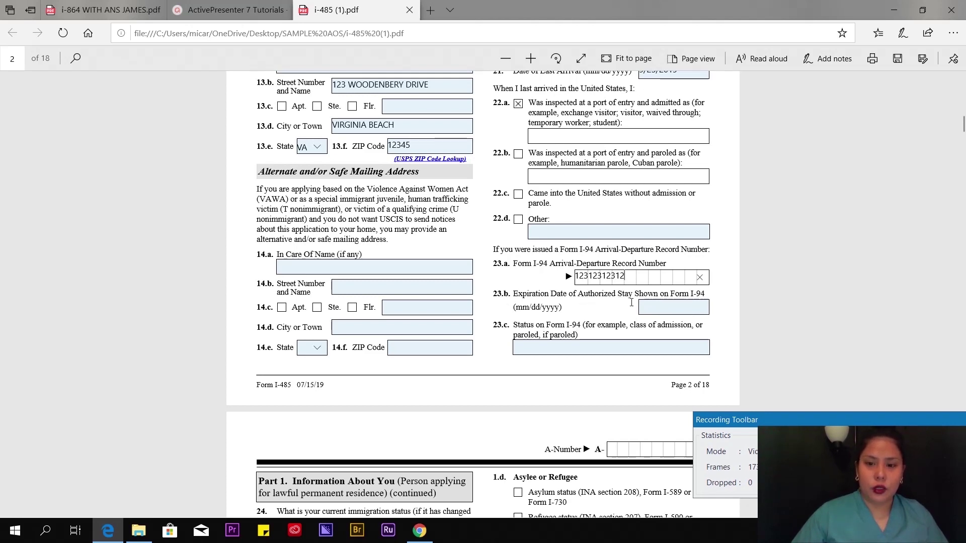
click(674, 306)
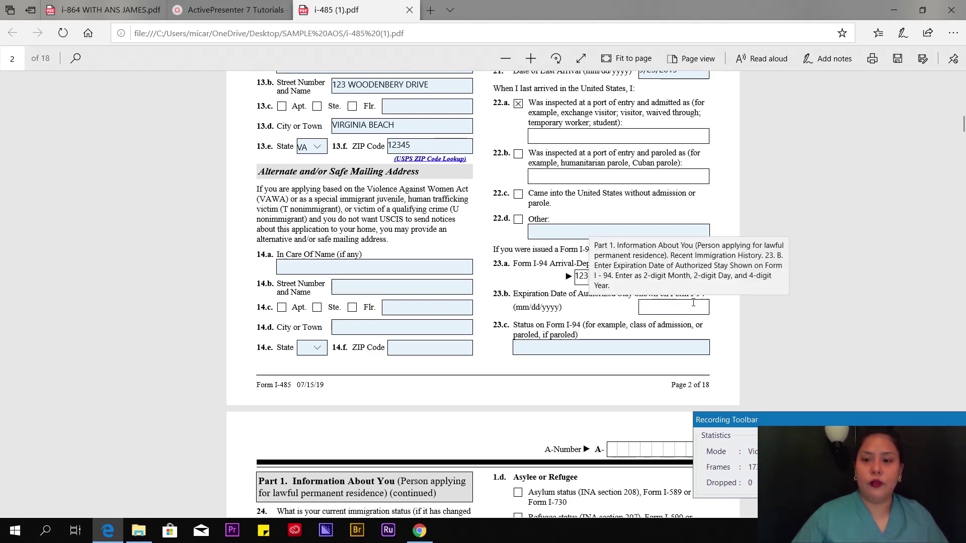
click(662, 306)
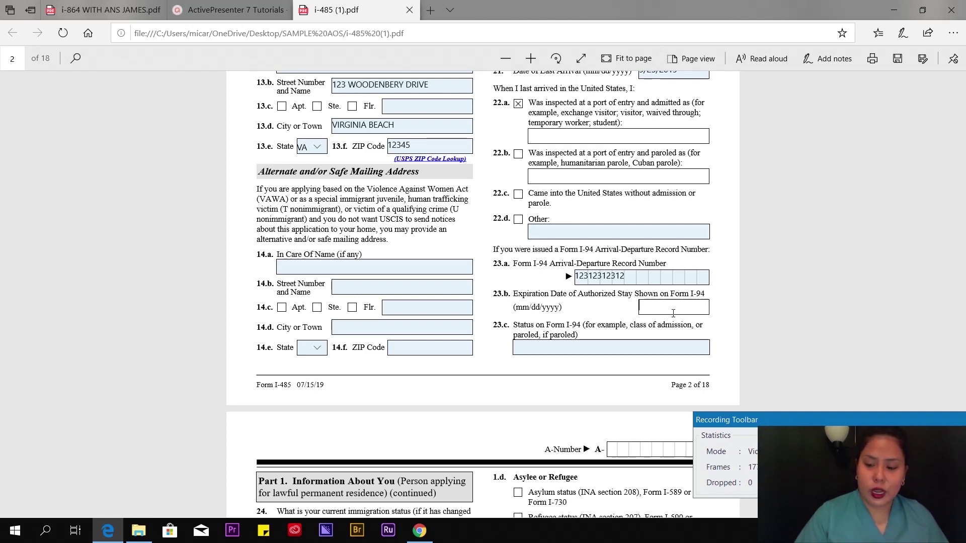
text(12/25/2019)
- Try entering details in the fields beneath item 22.a on page 2
scroll(795, 303, down, 2)
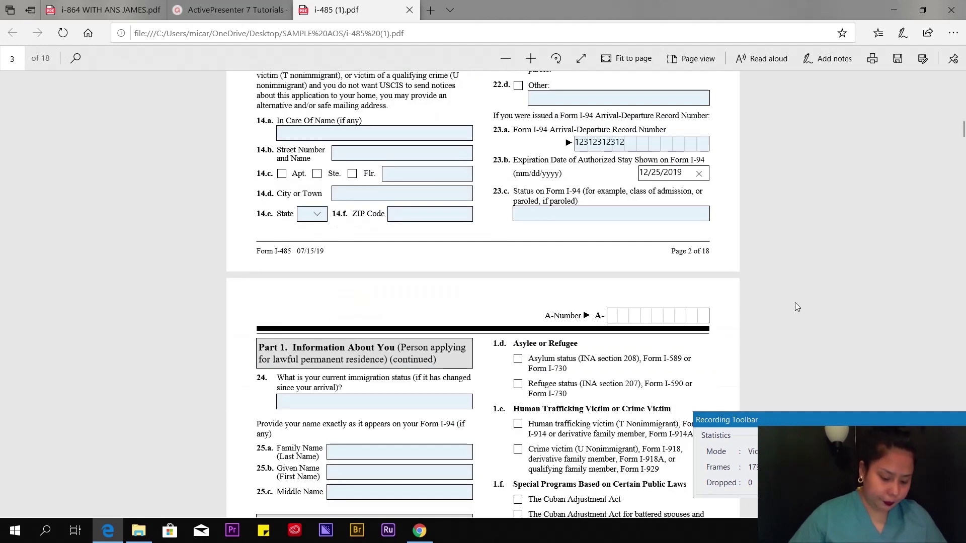
scroll(795, 302, up, 3)
click(573, 204)
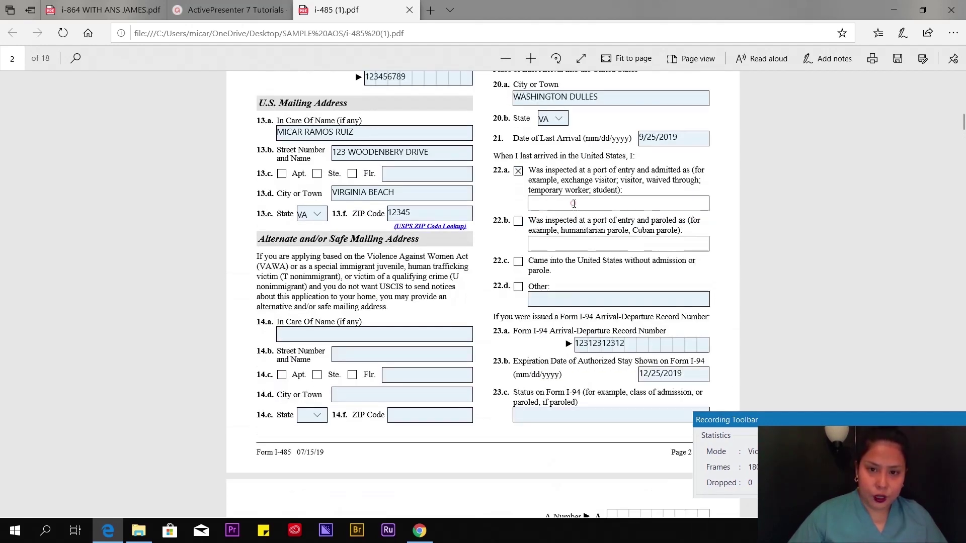
click(542, 199)
click(550, 204)
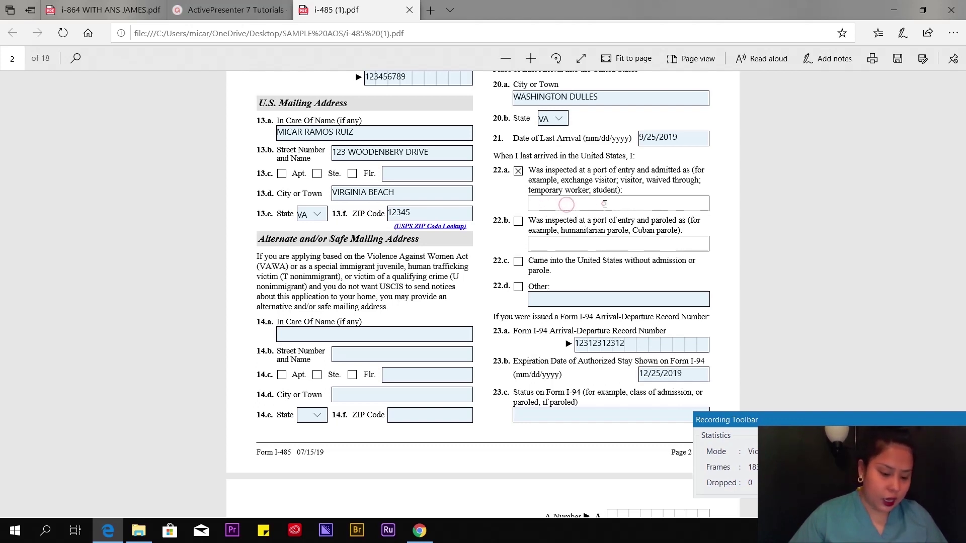
click(657, 201)
click(552, 205)
click(585, 206)
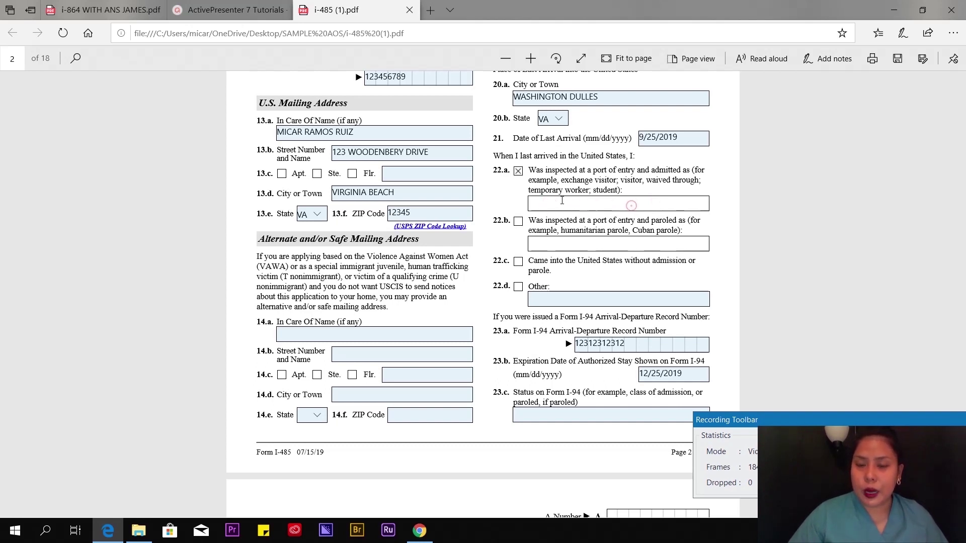
click(553, 204)
click(622, 207)
click(539, 207)
click(561, 206)
click(594, 203)
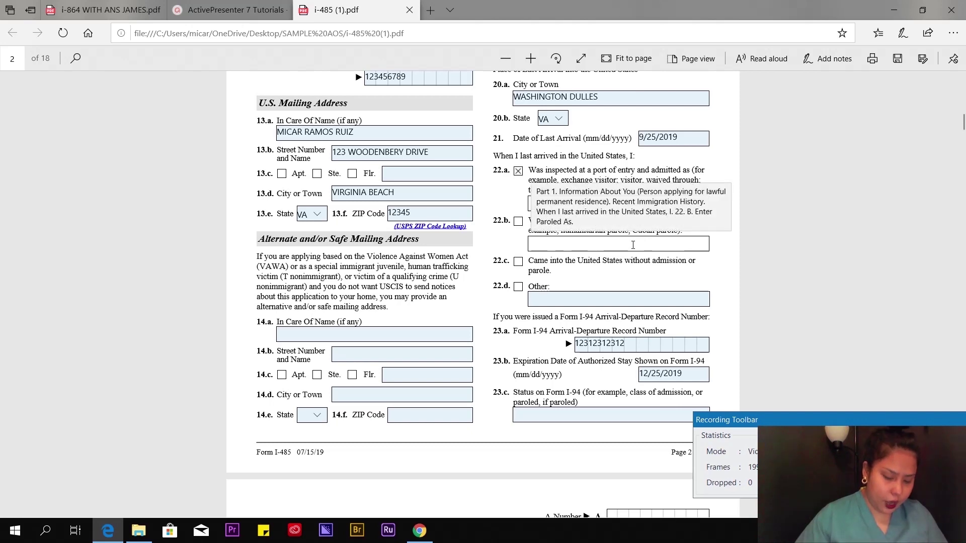
scroll(567, 349, down, 3)
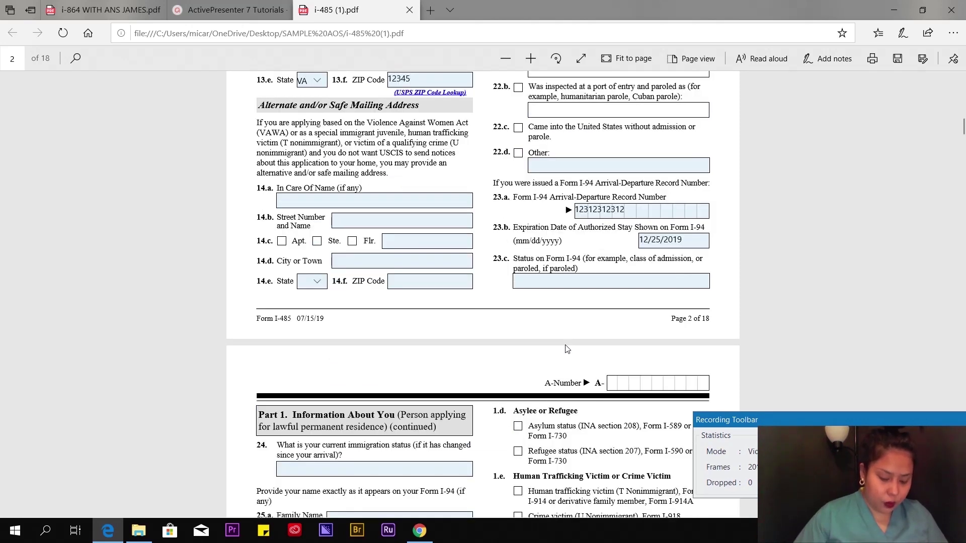
- Enter FIANCE VISA as the 23.c I-94 status, fixing the typo
click(575, 282)
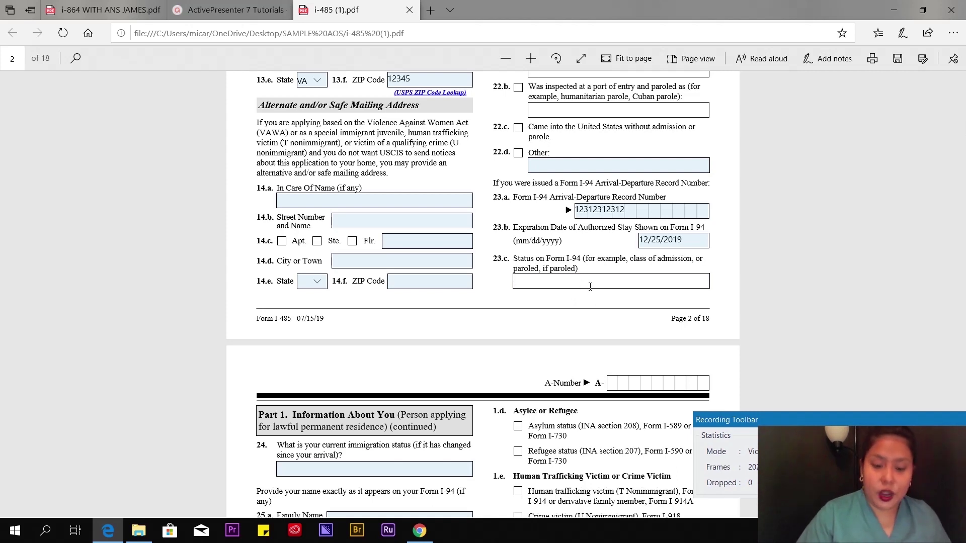
text(FIA)
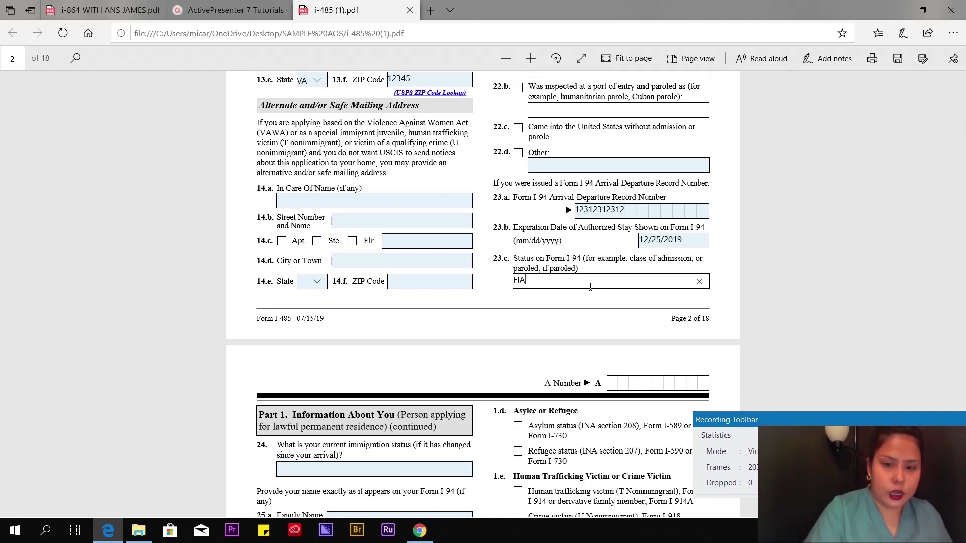
text(NCE VOISA)
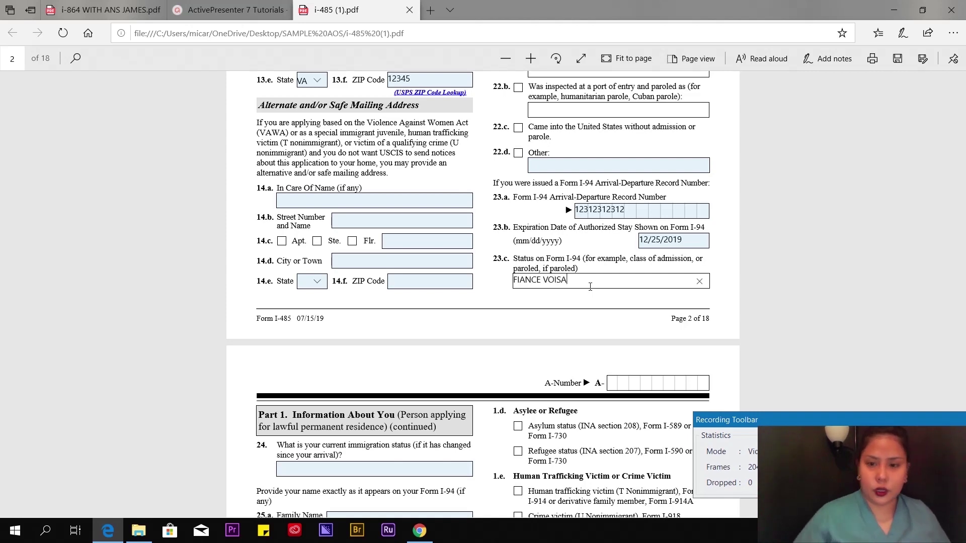
key(BackSpace)
key(BackSpace)
key(BackSpace)
key(BackSpace)
text(ISA)
click(830, 281)
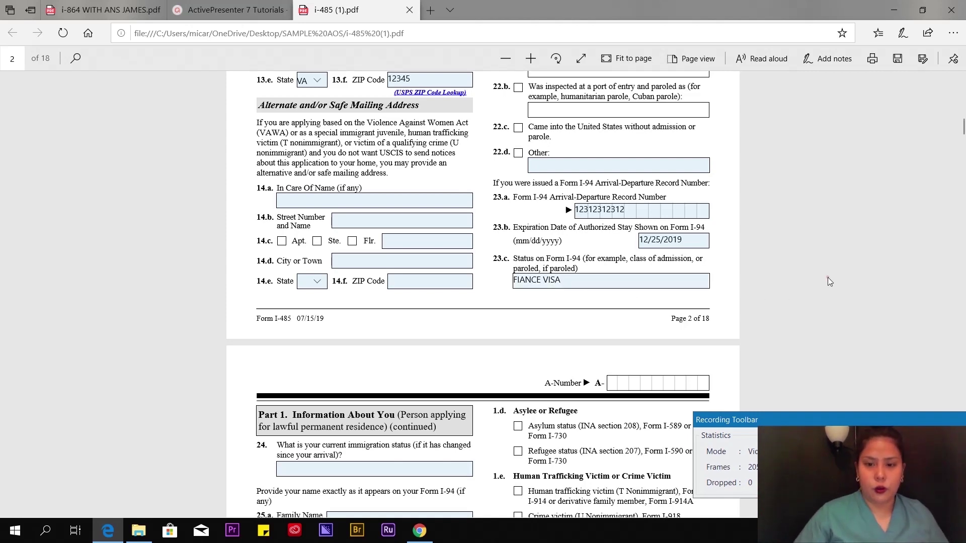
- Save the form and enter K1 VISA as the current immigration status in item 24
click(897, 58)
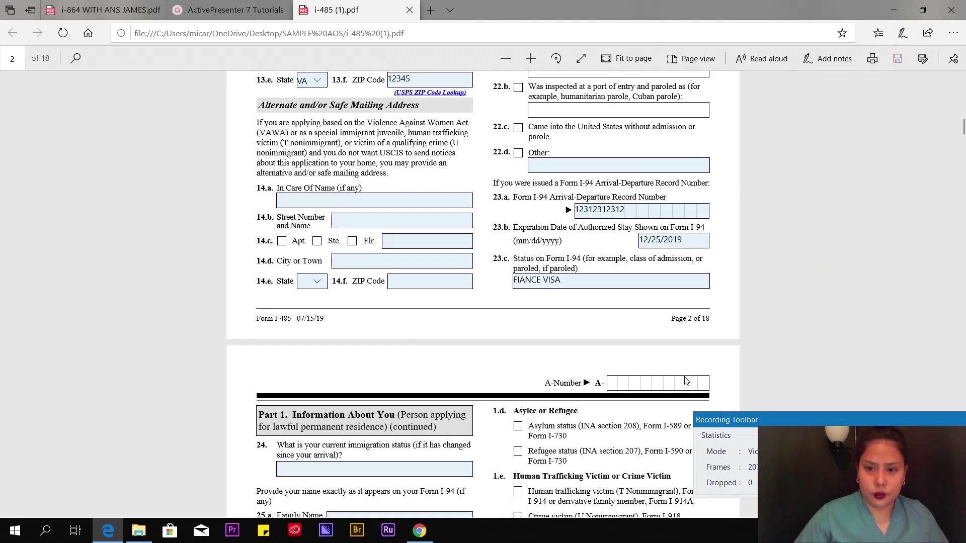
scroll(817, 270, down, 5)
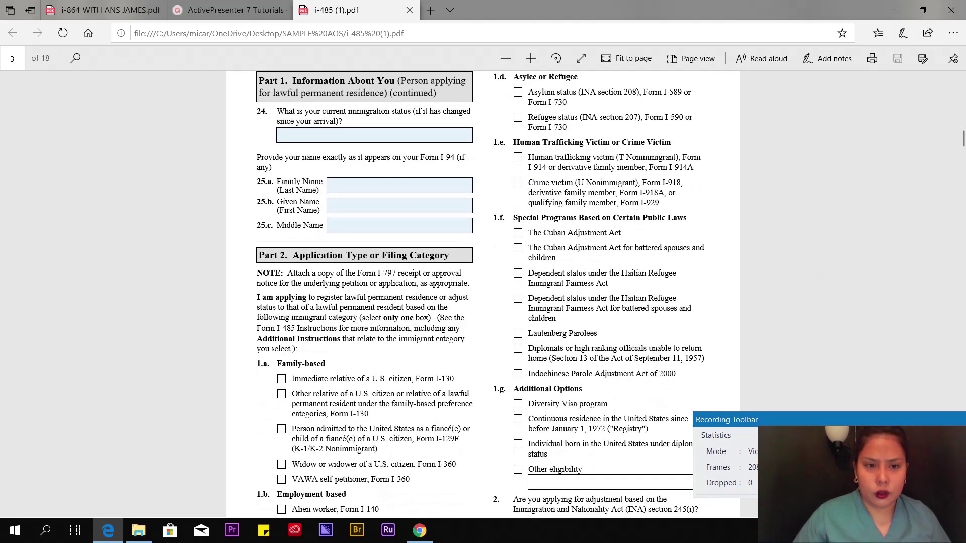
scroll(426, 270, down, 3)
scroll(424, 205, up, 5)
scroll(424, 205, down, 1)
click(292, 207)
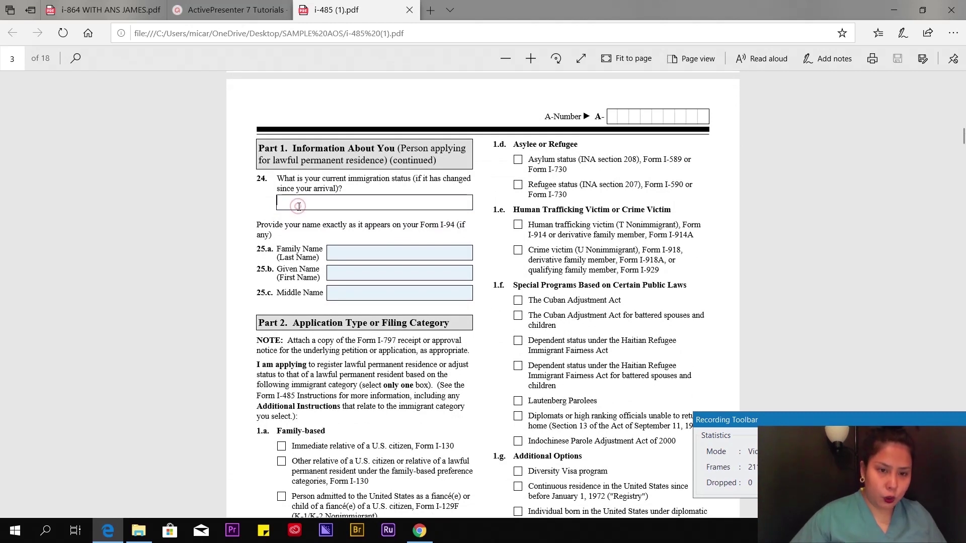
text(K1)
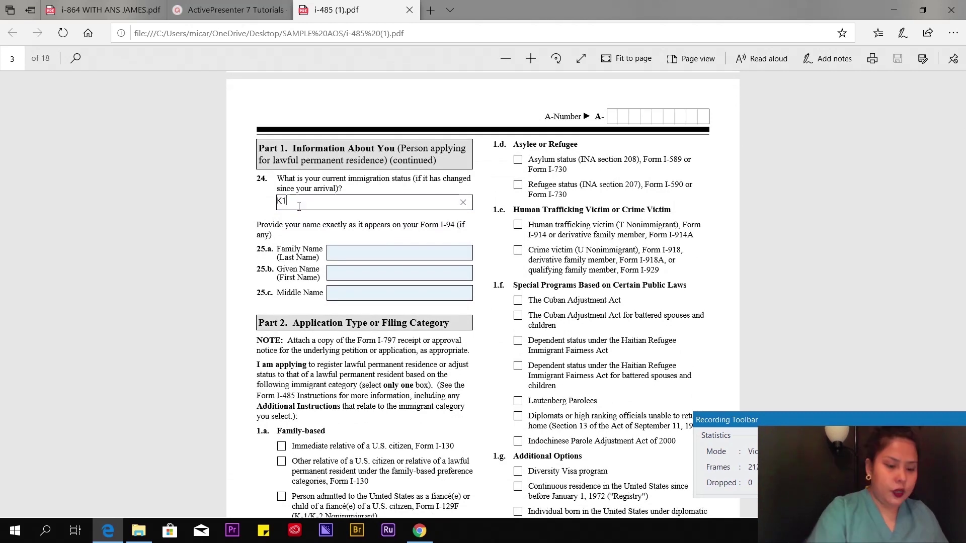
text( VISA)
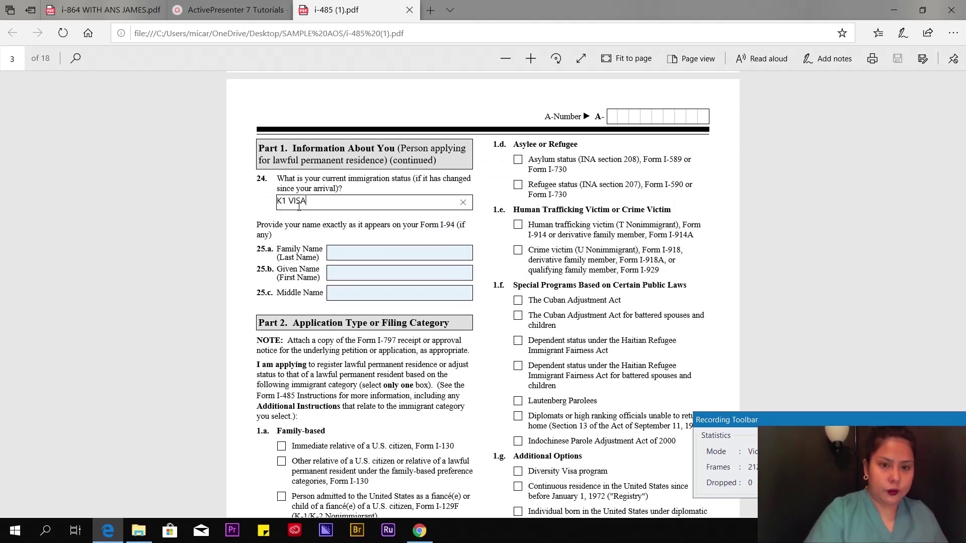
- Fill in the applicant's family, given and middle names in items 25.a–25.c
click(347, 250)
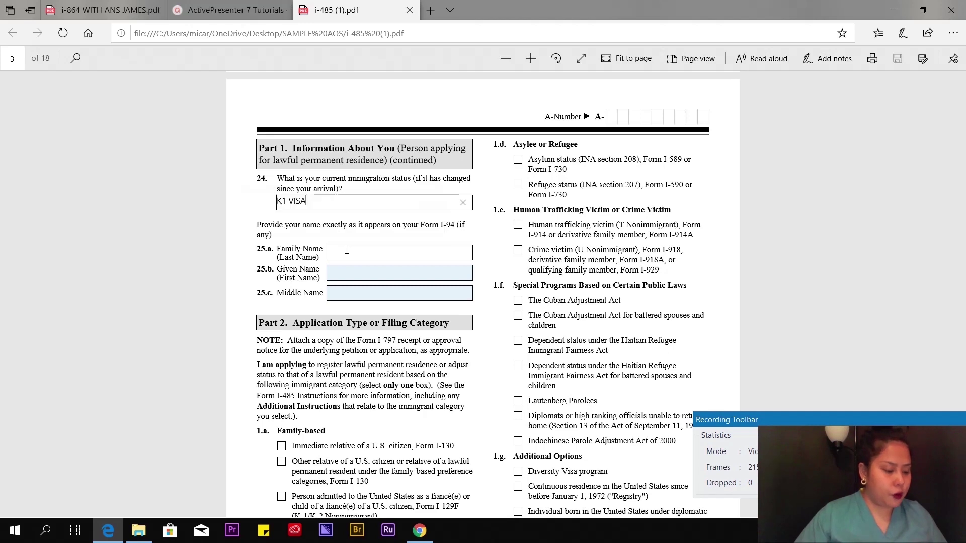
click(383, 255)
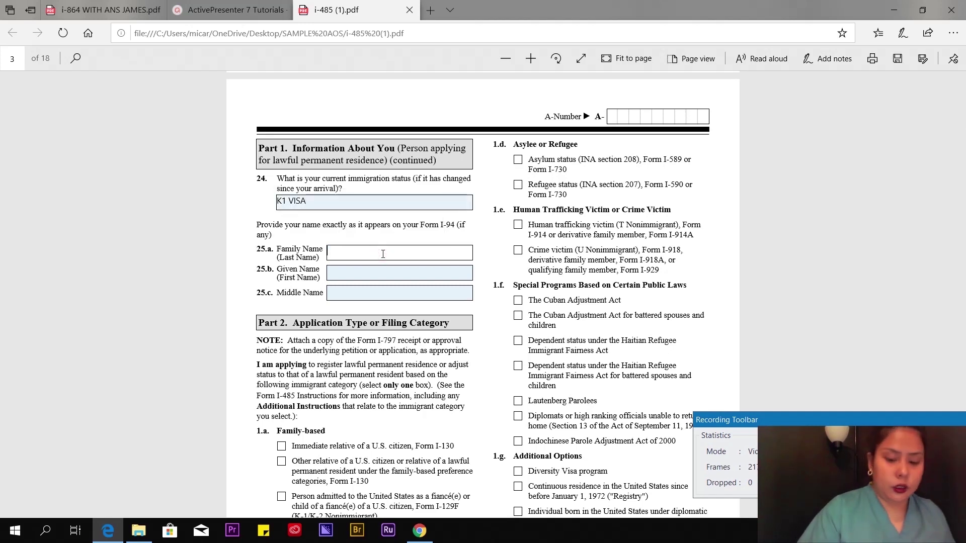
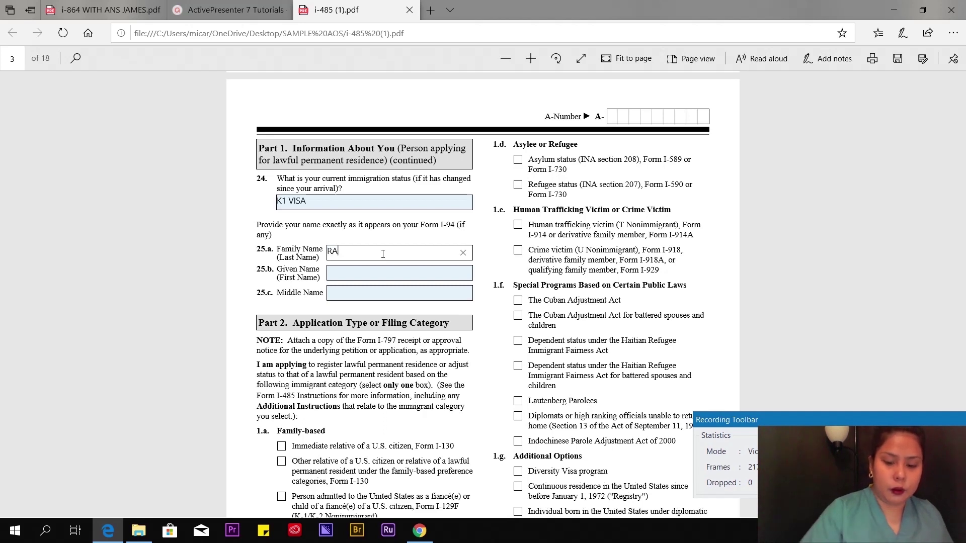
click(369, 272)
text(MA)
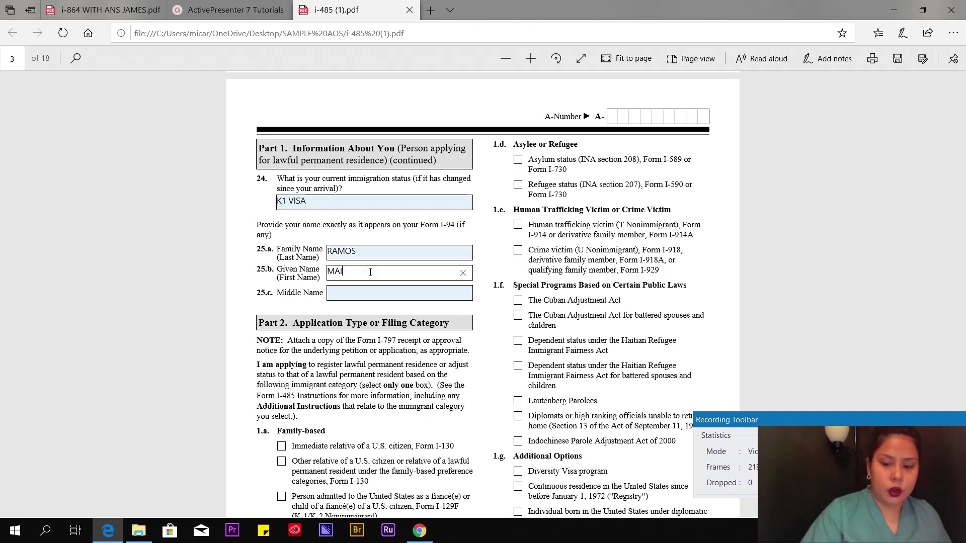
key(BackSpace)
click(361, 295)
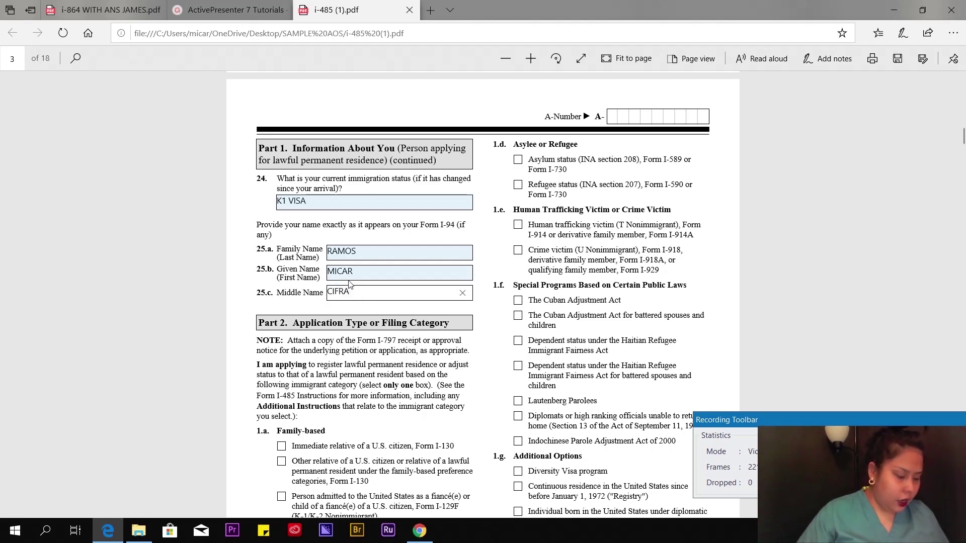
- Mark the fiancé(e) K-1/K-2 filing category (1.a, Form I-129F) in Part 2
scroll(364, 292, down, 4)
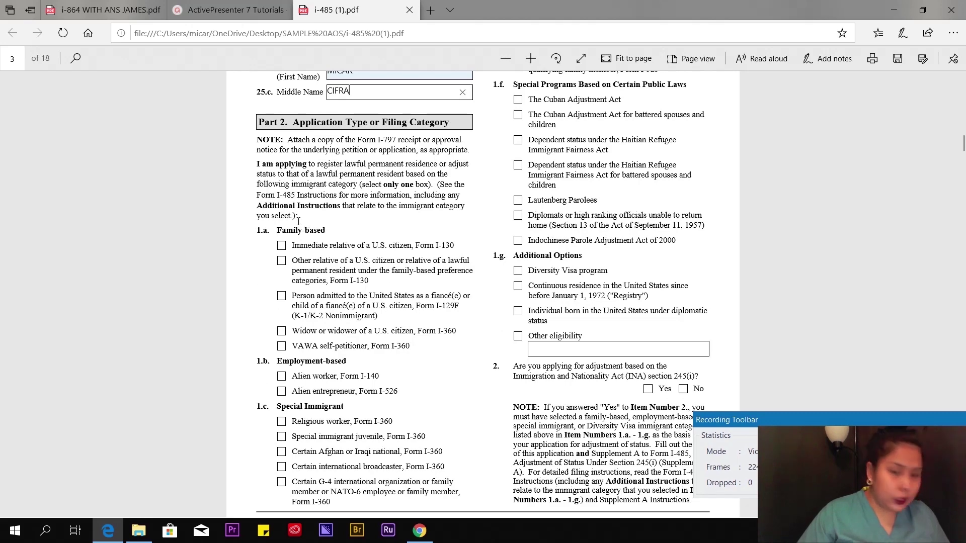
click(283, 297)
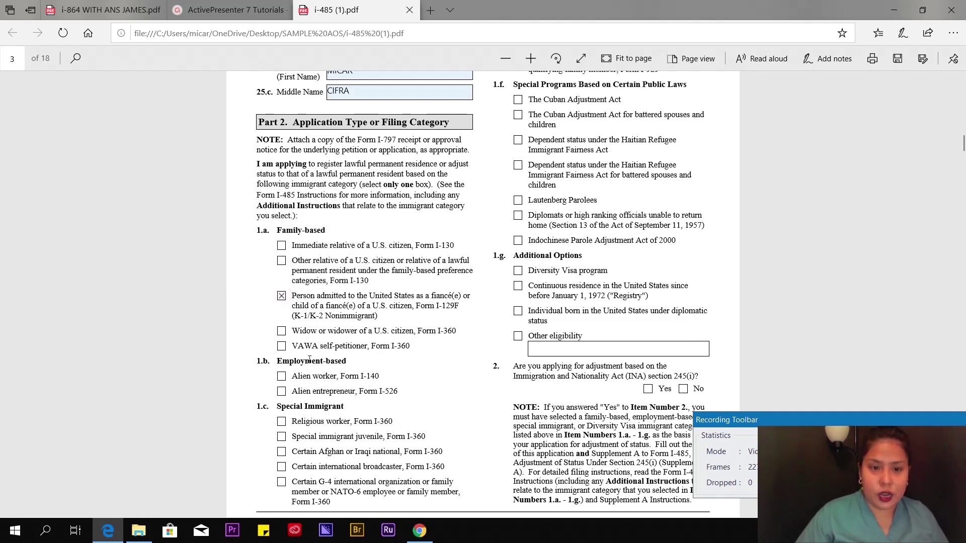
scroll(291, 249, down, 2)
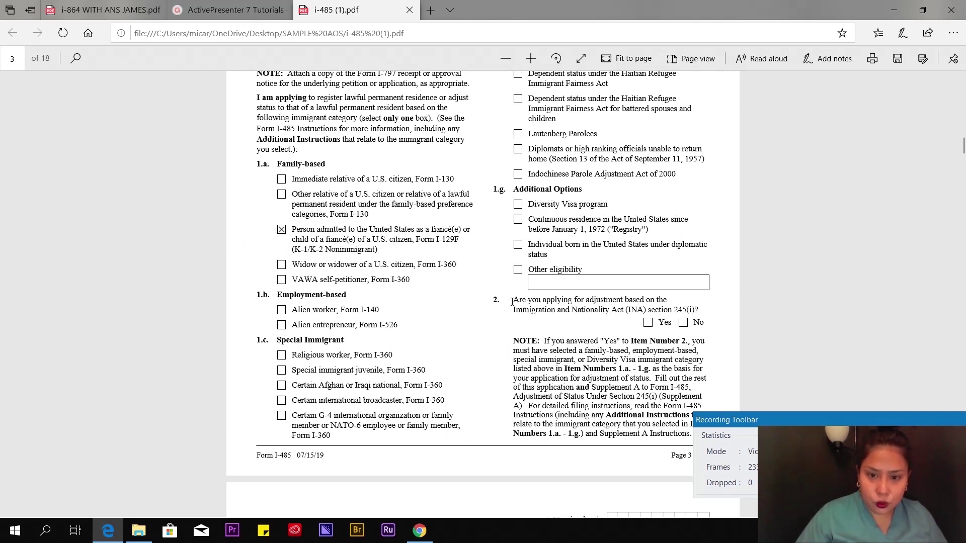
- Answer No to question 2 about adjustment under INA section 245(i)
scroll(512, 302, up, 5)
scroll(534, 178, down, 6)
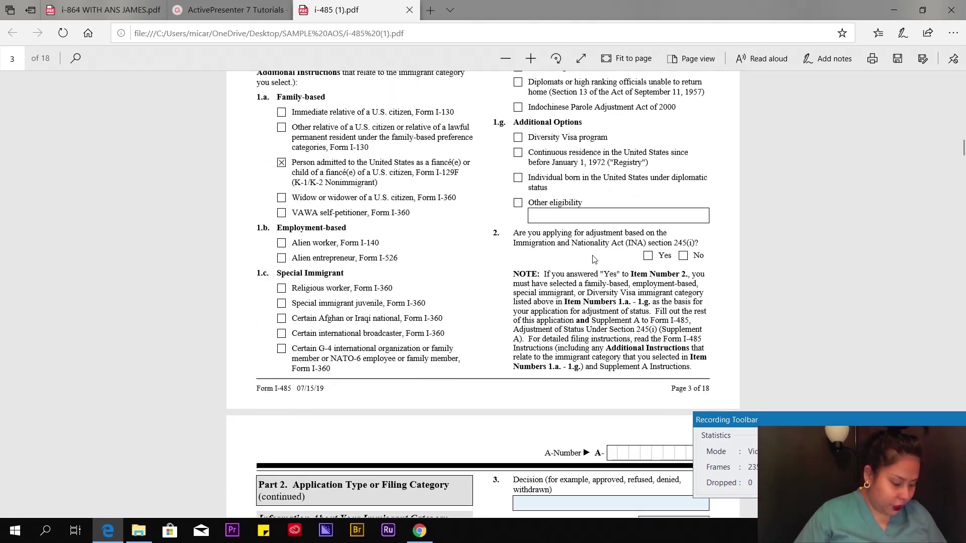
scroll(595, 240, down, 2)
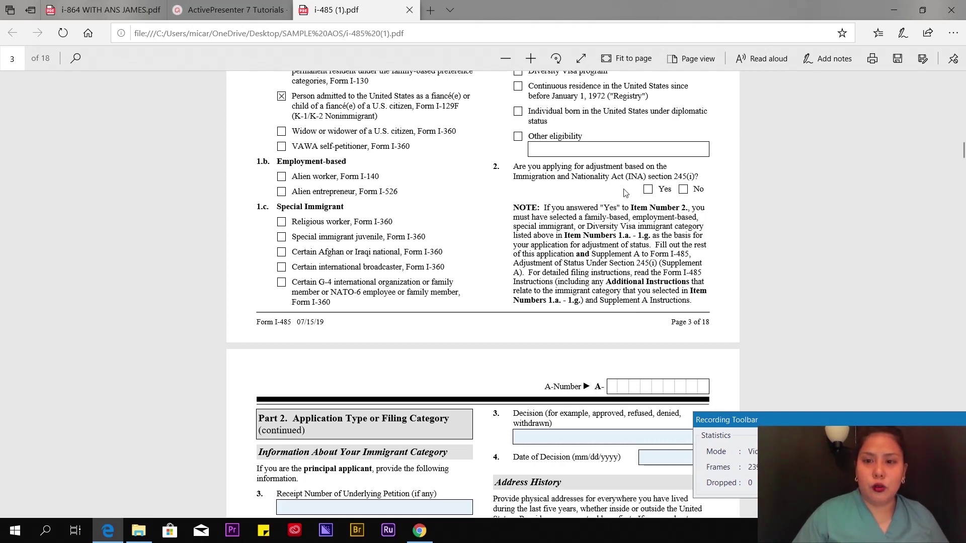
click(683, 190)
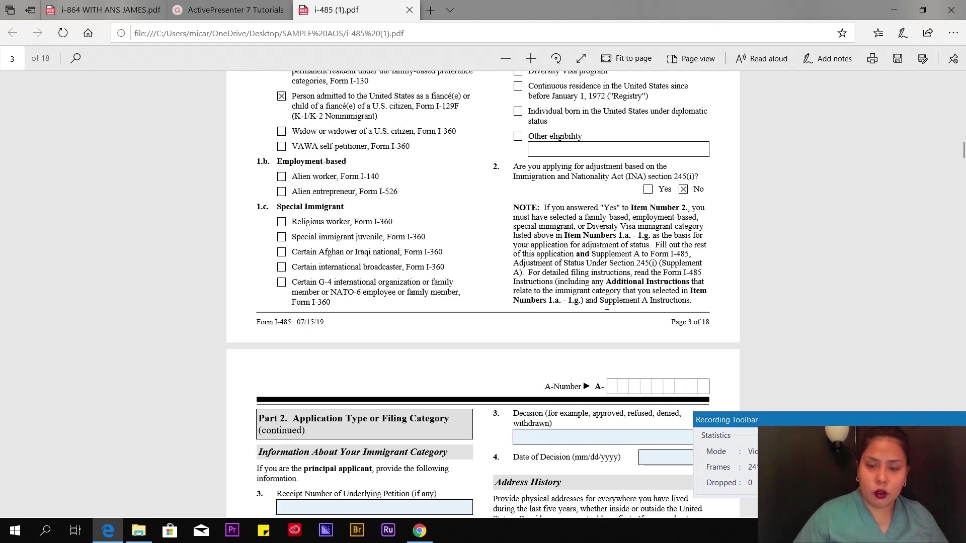
- Enter the underlying petition's receipt number in item 3 on page 4
scroll(593, 259, down, 5)
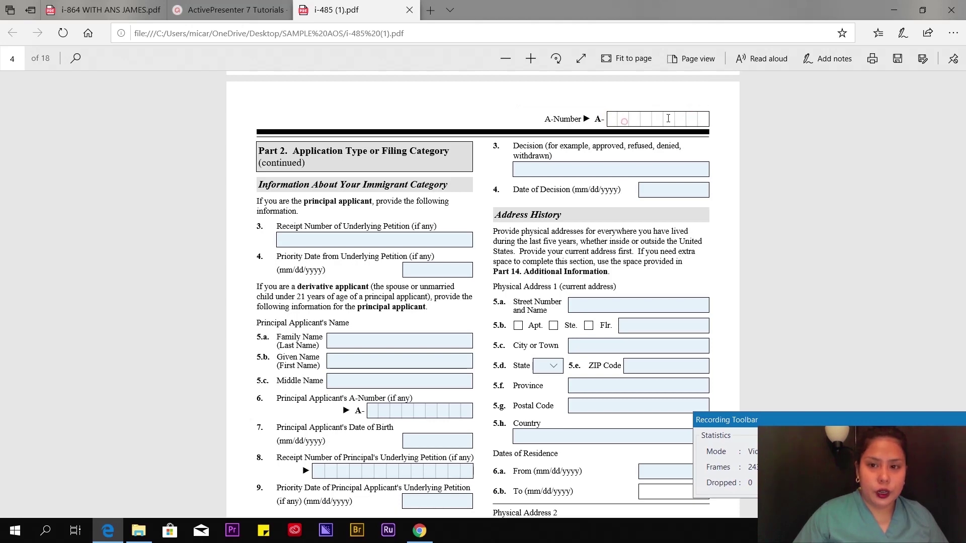
scroll(289, 161, down, 7)
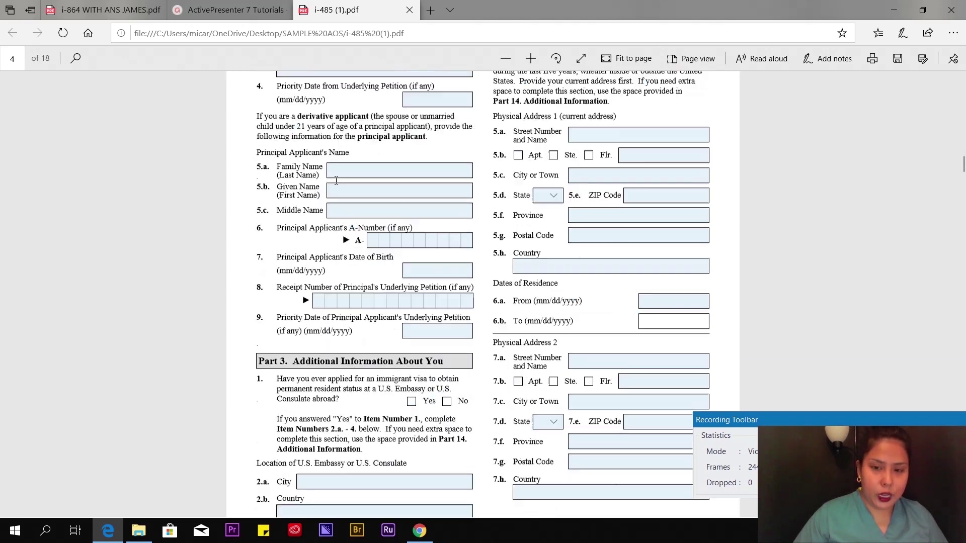
scroll(294, 185, up, 7)
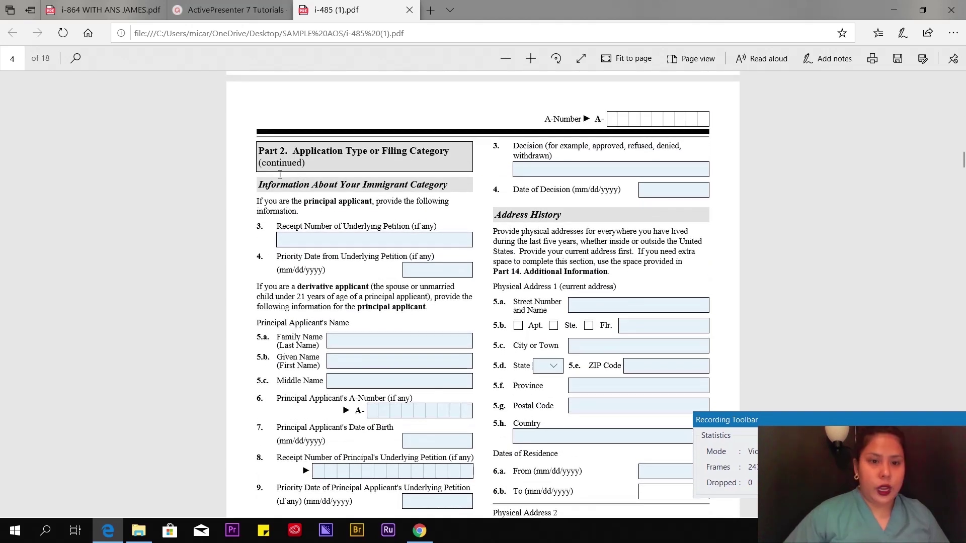
click(302, 245)
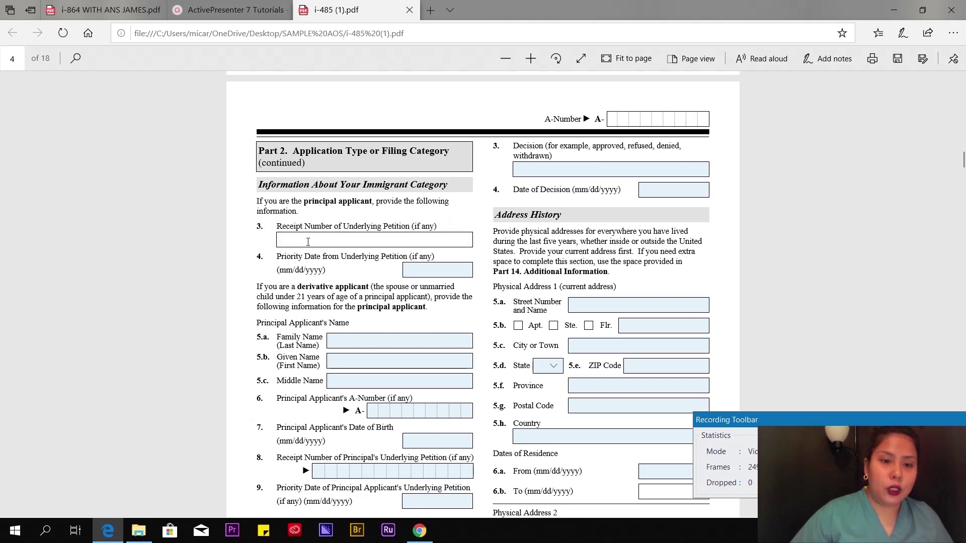
click(211, 256)
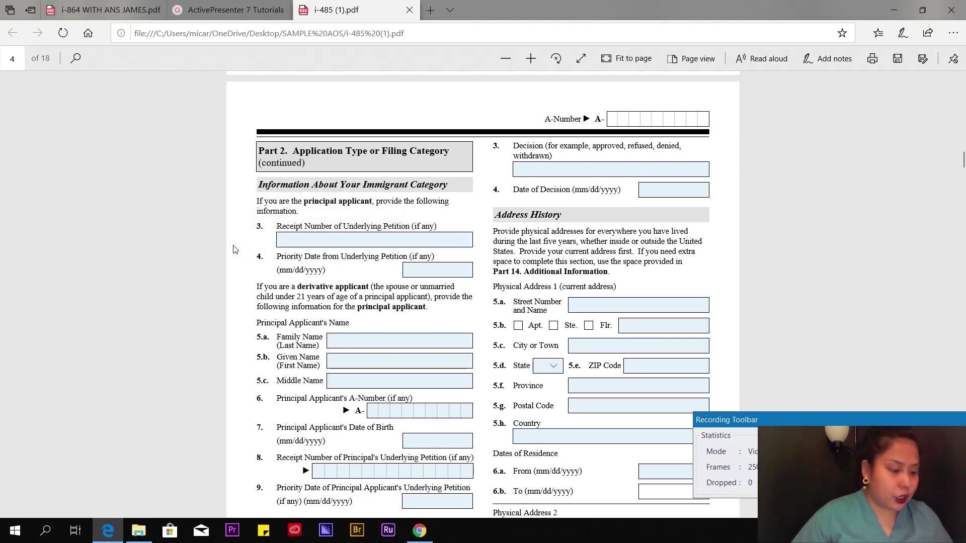
click(297, 240)
text(WAC)
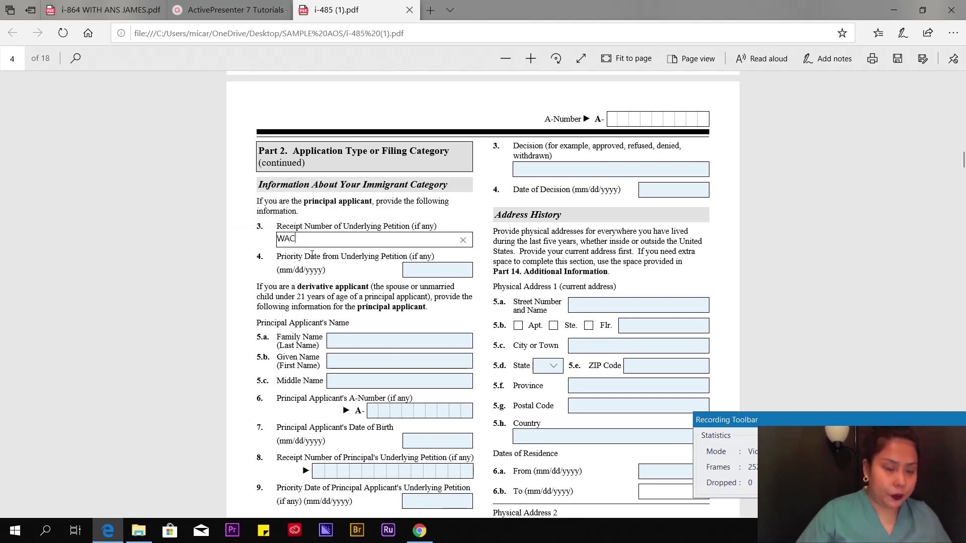
text(123123123123)
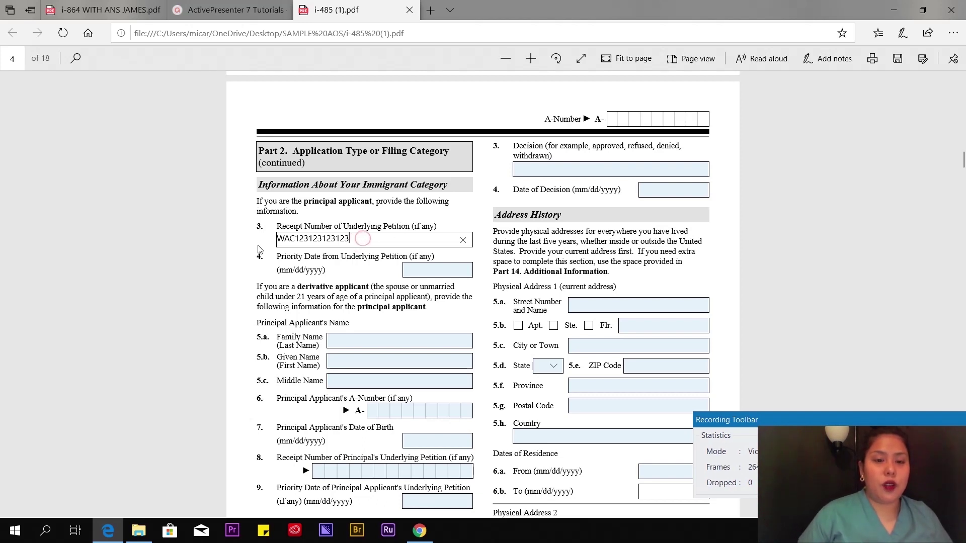
click(280, 239)
click(350, 243)
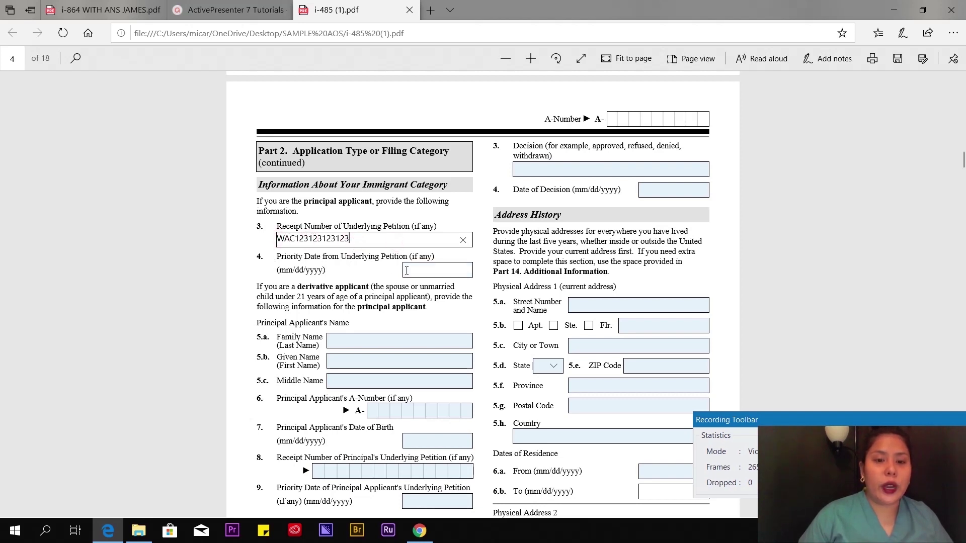
- Enter 11/20/2018 as the priority date in item 4
click(432, 273)
text(11/)
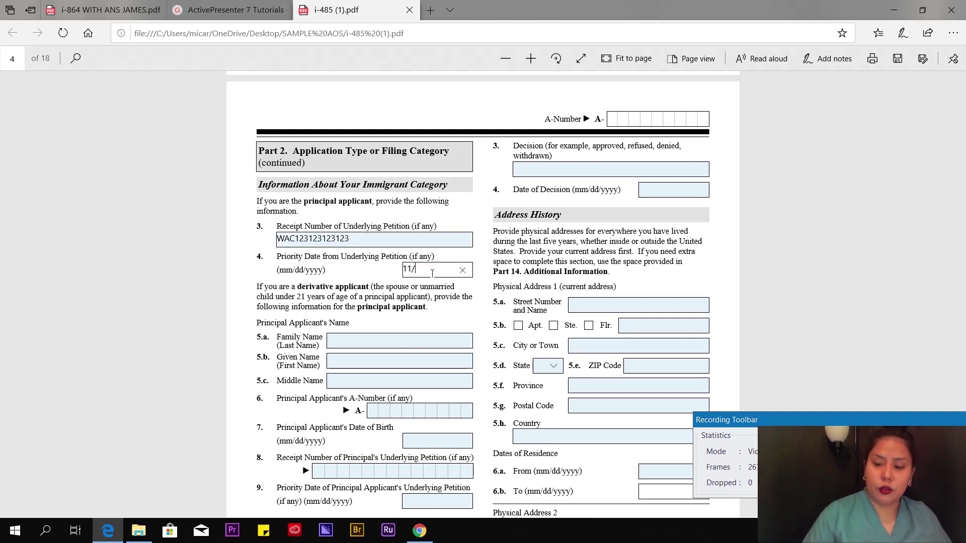
text(20/2018)
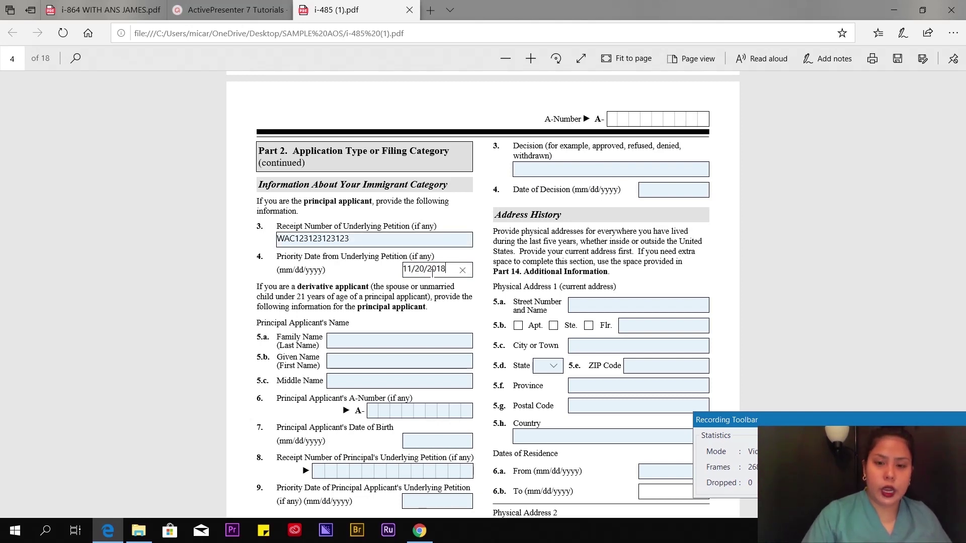
scroll(287, 266, down, 1)
scroll(302, 257, down, 3)
scroll(329, 240, down, 5)
scroll(355, 249, up, 5)
scroll(598, 293, up, 4)
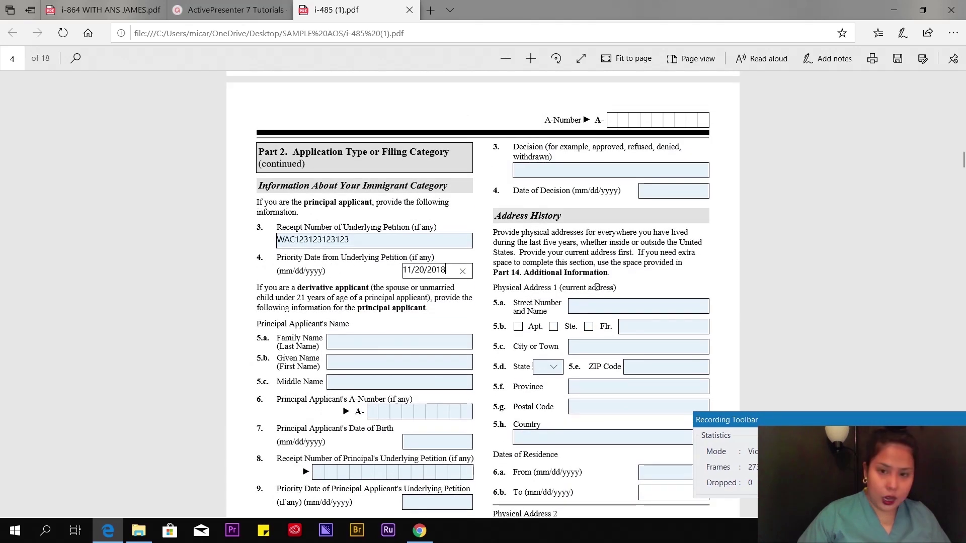
- Enter the current street address and city or town
scroll(579, 234, down, 1)
click(600, 238)
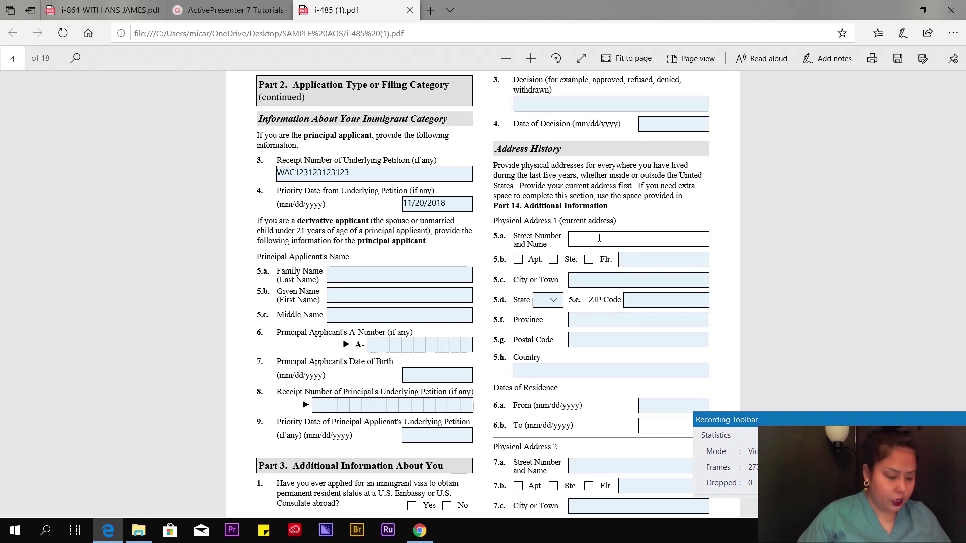
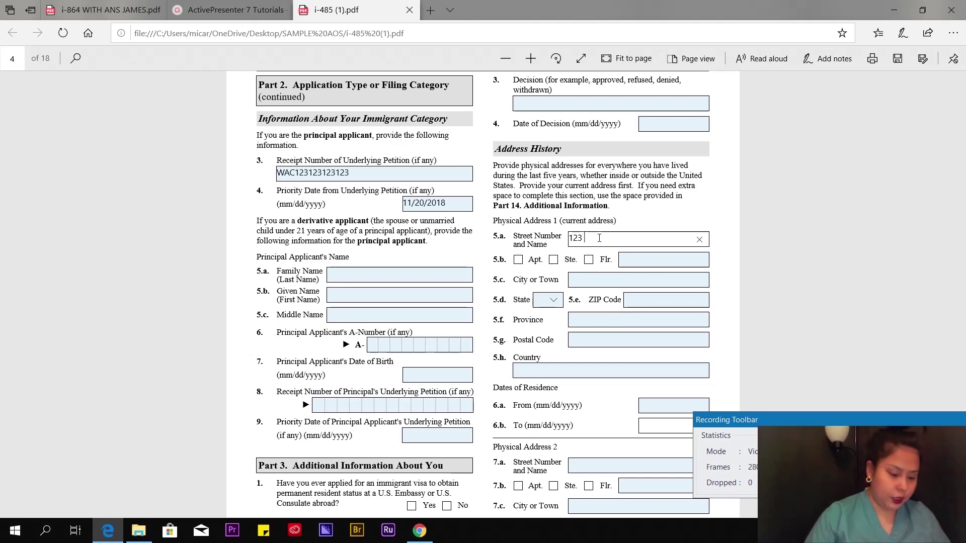
click(616, 280)
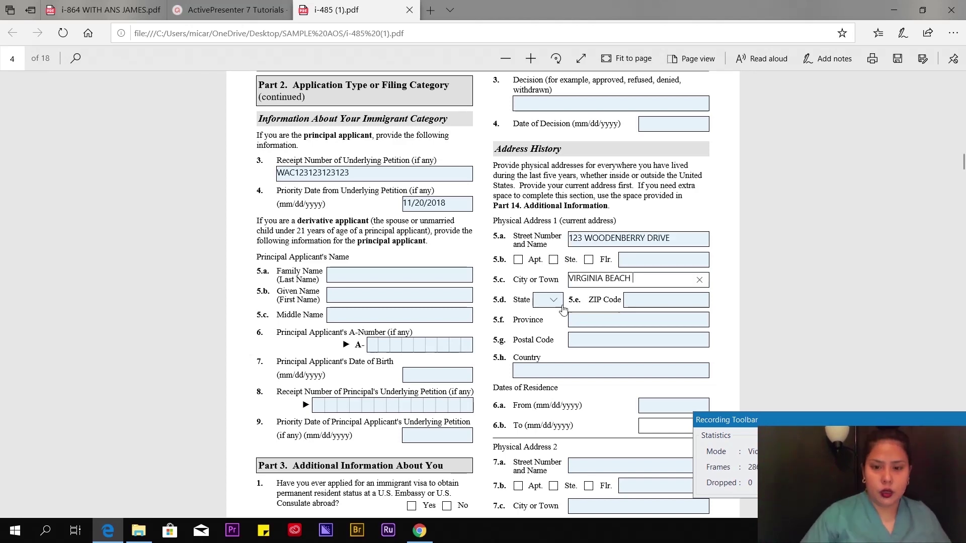
- Set the address state to VA, fill in the ZIP Code, and enter country USA
click(554, 300)
scroll(559, 353, down, 2)
text(va)
key(Return)
key(Tab)
click(542, 371)
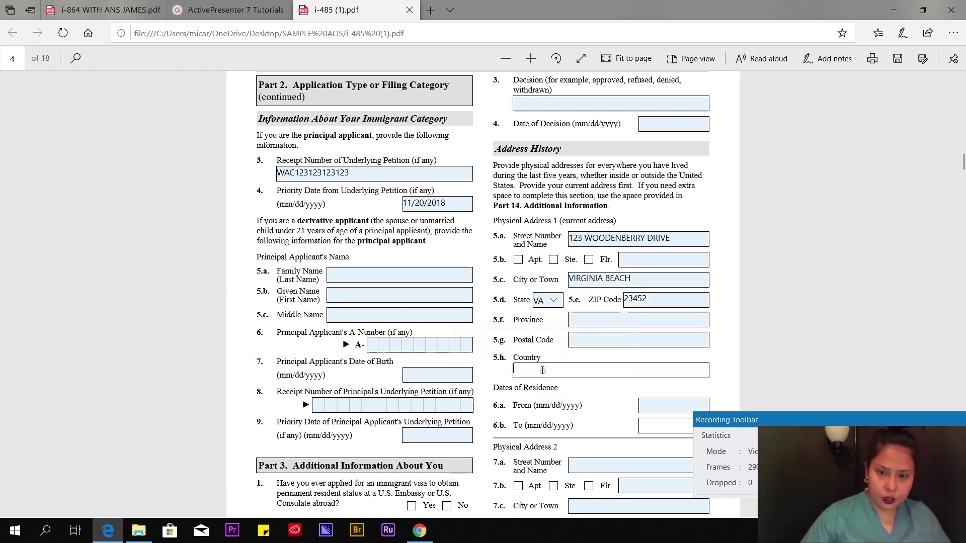
text(USA)
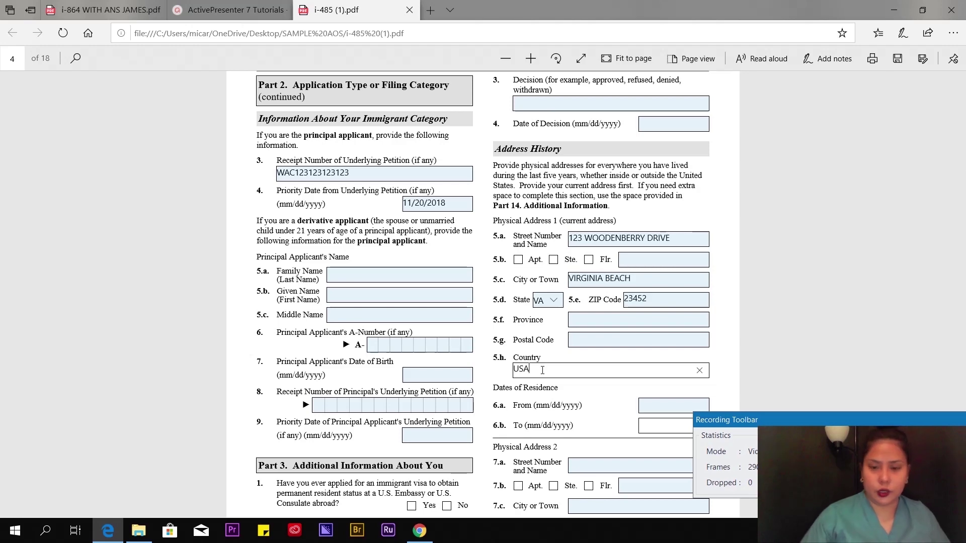
scroll(514, 193, down, 4)
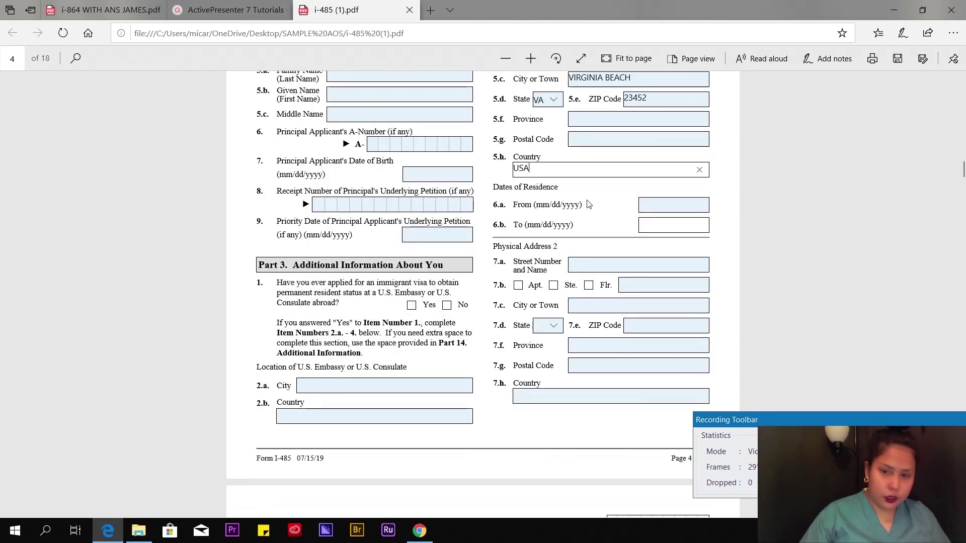
- Record 09/20/2019 as the residence start date, leaving the end date empty
click(673, 206)
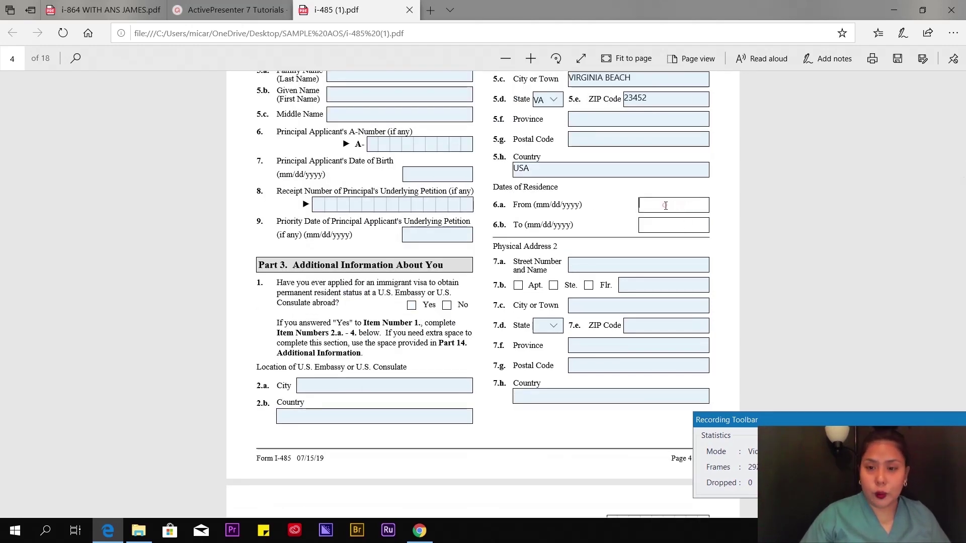
text(9)
key(BackSpace)
text(09/20/2019)
click(675, 224)
click(655, 225)
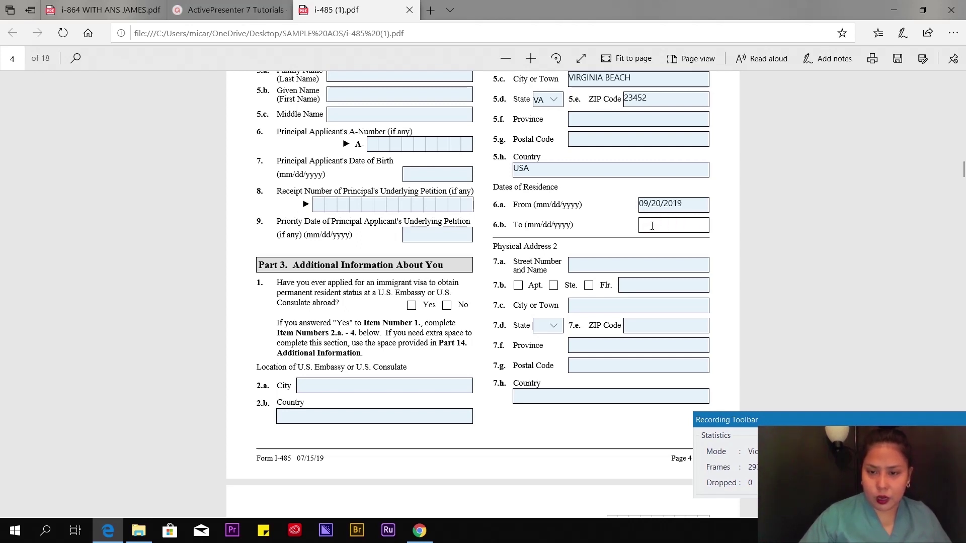
click(648, 223)
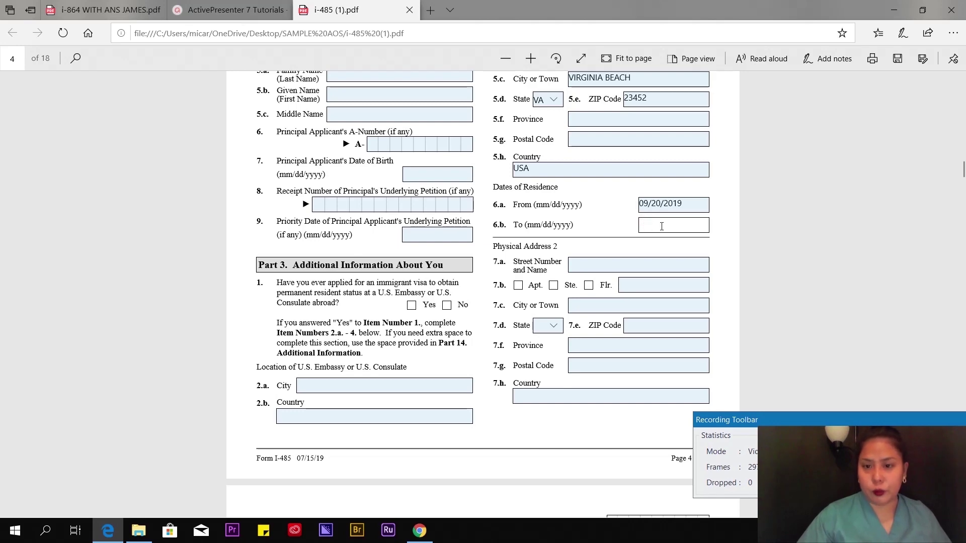
- Highlight the Street Number label of Physical Address 2 to explain it
scroll(609, 321, down, 3)
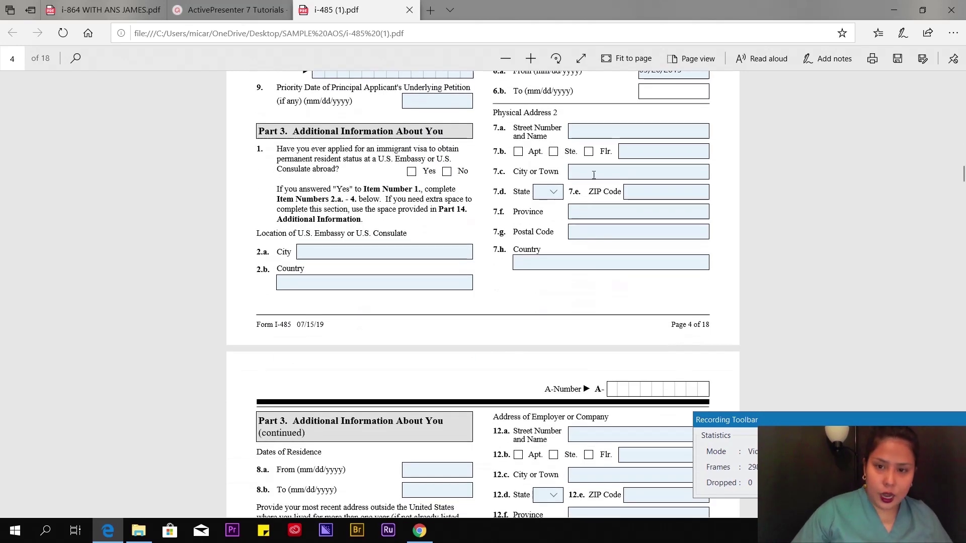
click(585, 129)
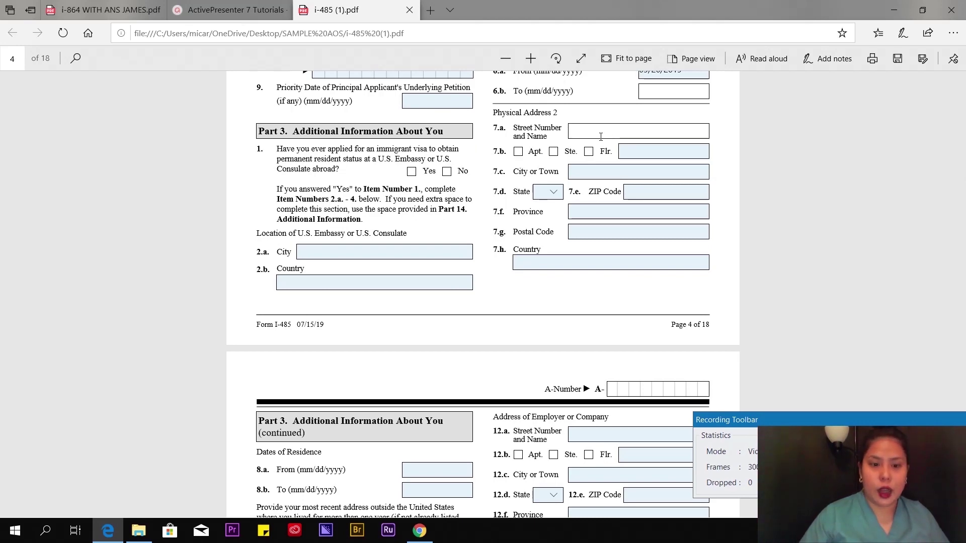
scroll(643, 226, up, 9)
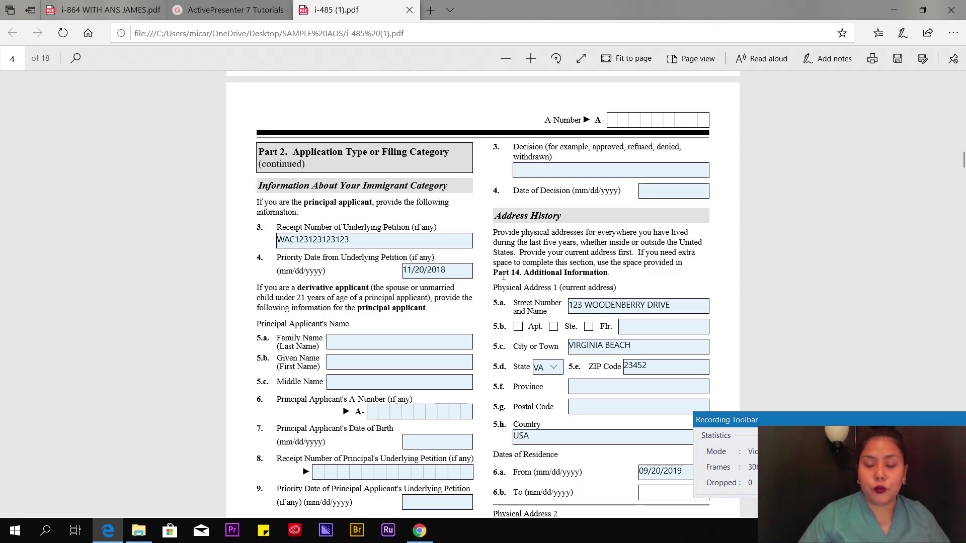
scroll(603, 273, down, 2)
scroll(504, 236, up, 1)
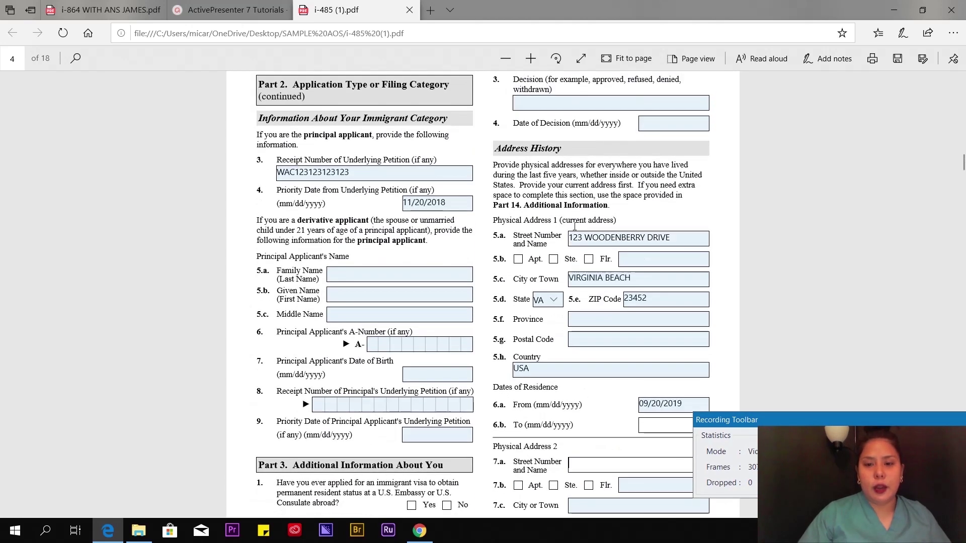
drag(504, 236, 551, 235)
click(518, 266)
click(688, 218)
scroll(608, 216, down, 5)
scroll(607, 214, up, 1)
scroll(604, 207, down, 1)
- Enter the second address's street, city and ZIP Code
click(599, 199)
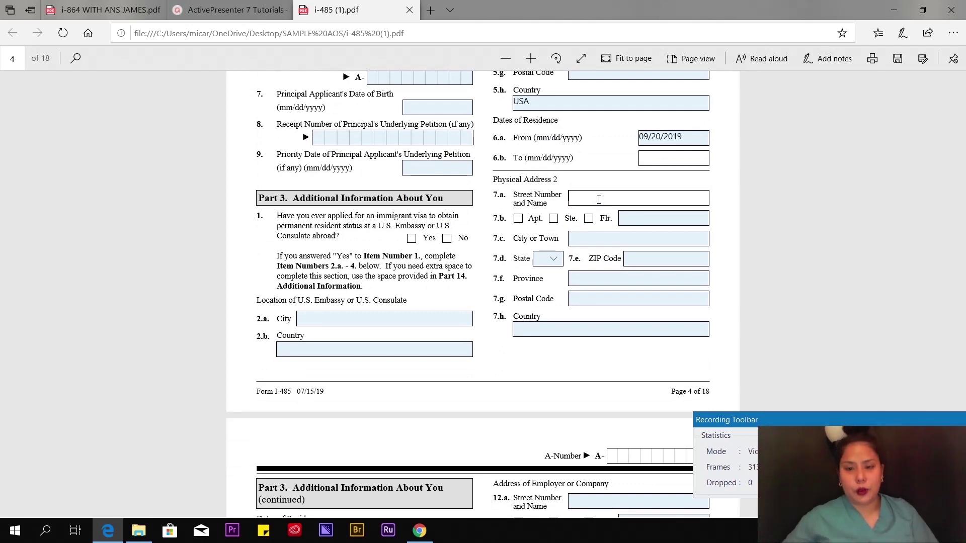
click(596, 239)
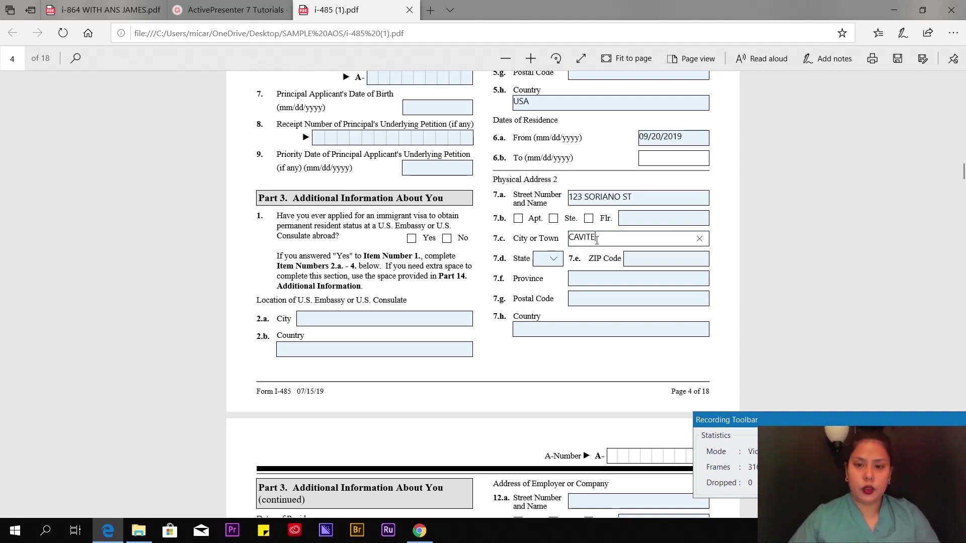
click(656, 258)
text(4100)
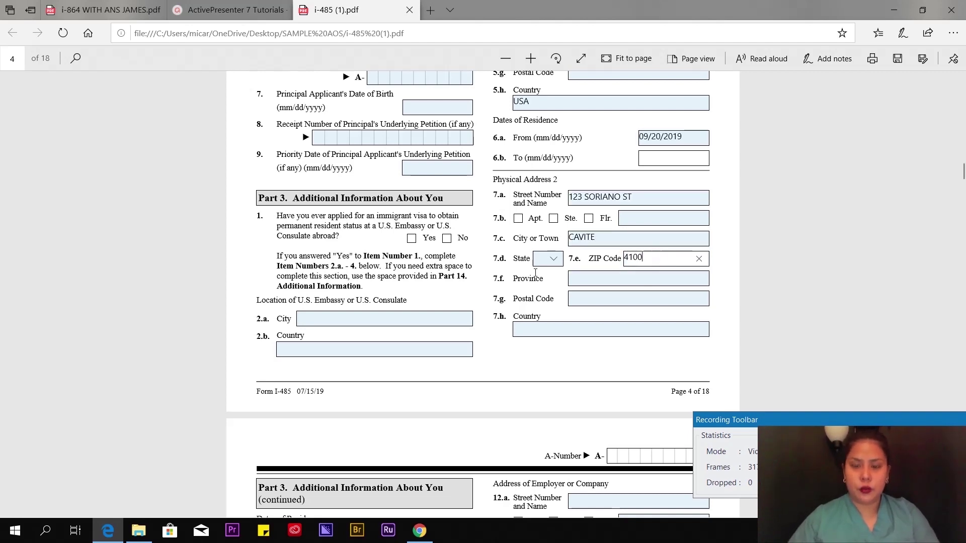
- Fill in the province and begin typing the country for Physical Address 2
key(Tab)
text(CAVITE)
click(546, 329)
text(PHIULI)
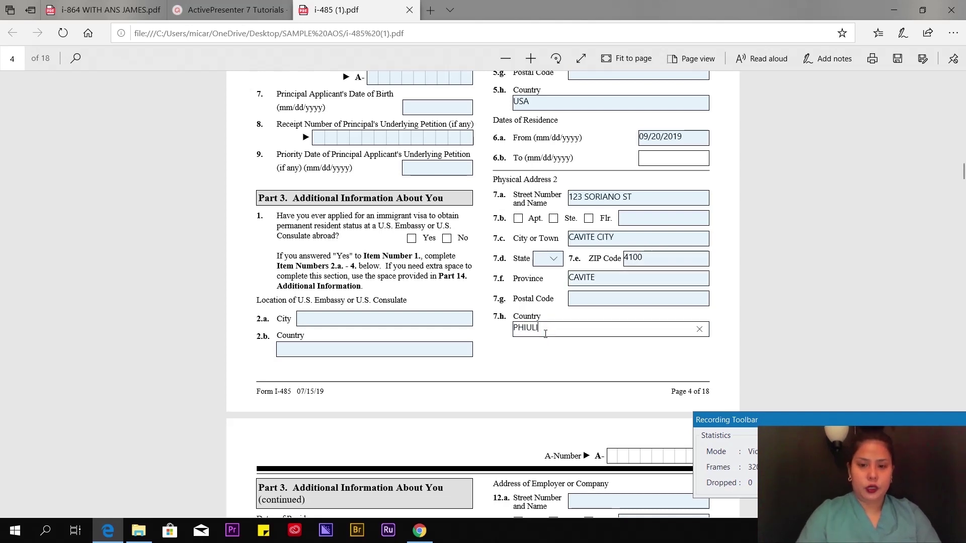
key(BackSpace)
key(BackSpace)
key(BackSpace)
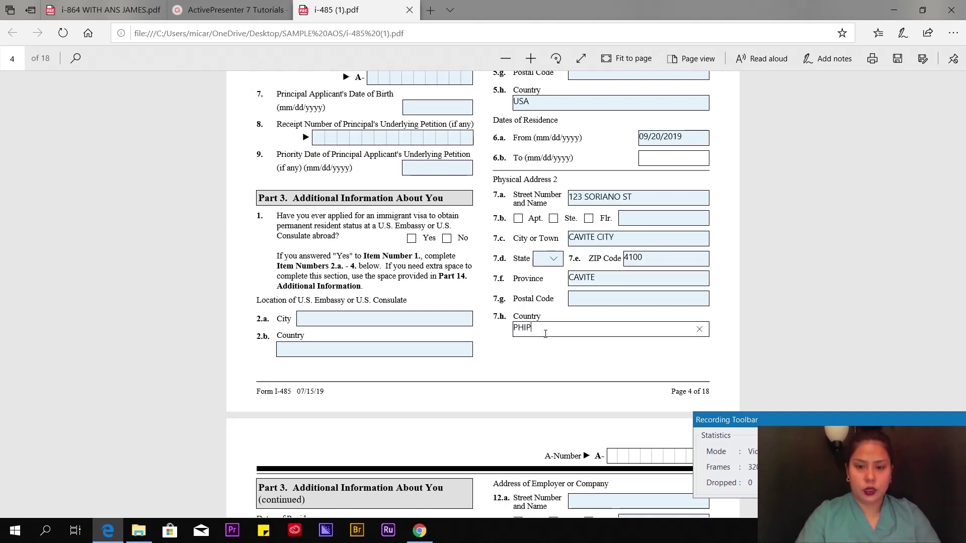
- Point out the 8.a residence start date and employer name field 11 without entering data
scroll(545, 333, down, 5)
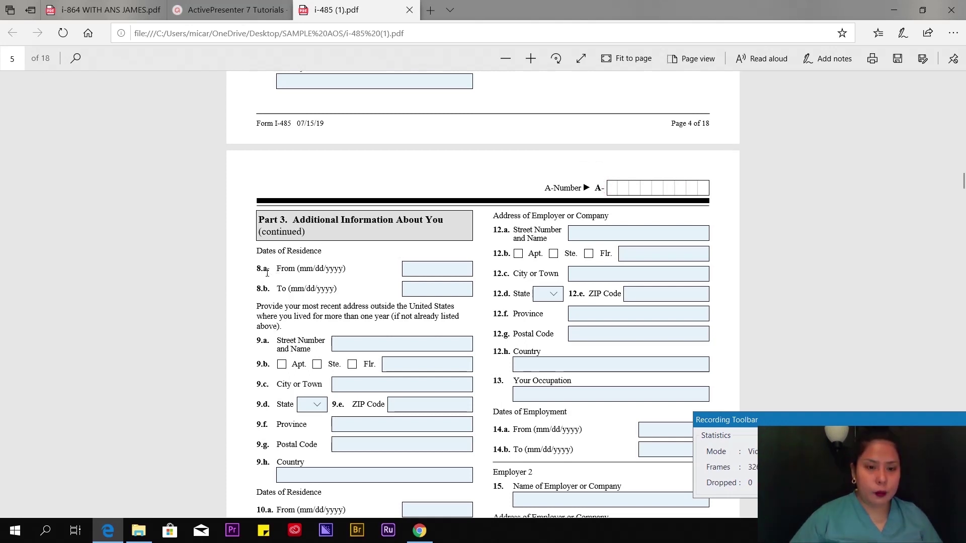
click(429, 268)
scroll(392, 358, down, 1)
scroll(396, 352, down, 4)
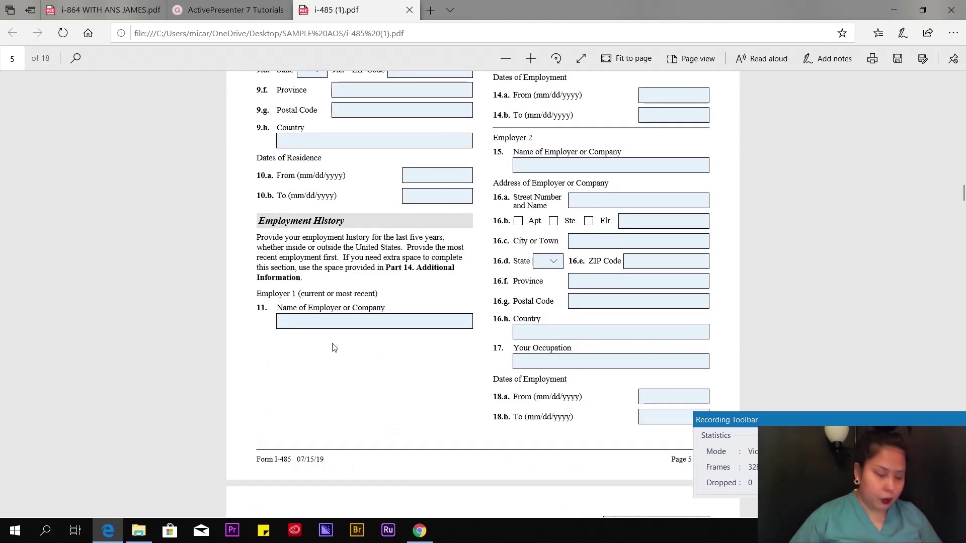
click(339, 320)
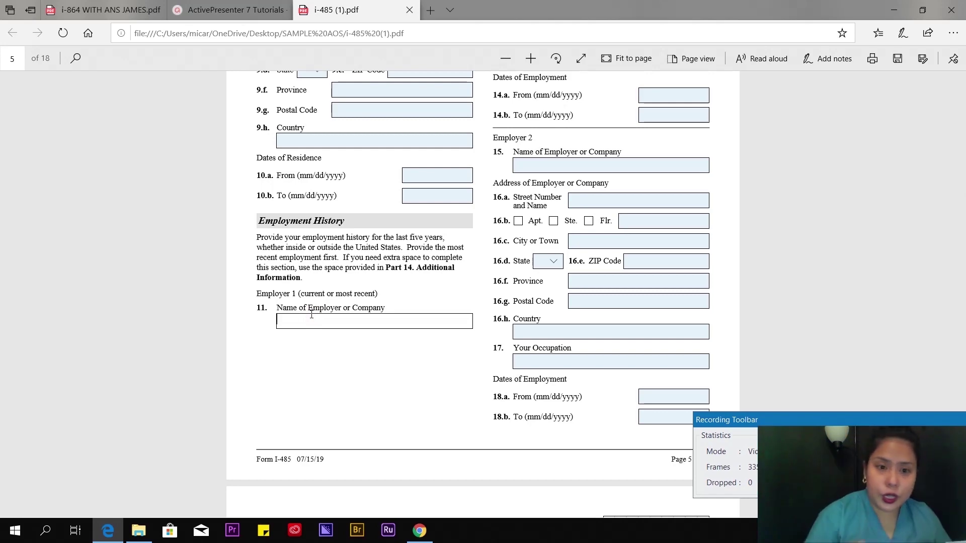
scroll(382, 292, up, 5)
scroll(529, 257, down, 5)
scroll(573, 244, down, 4)
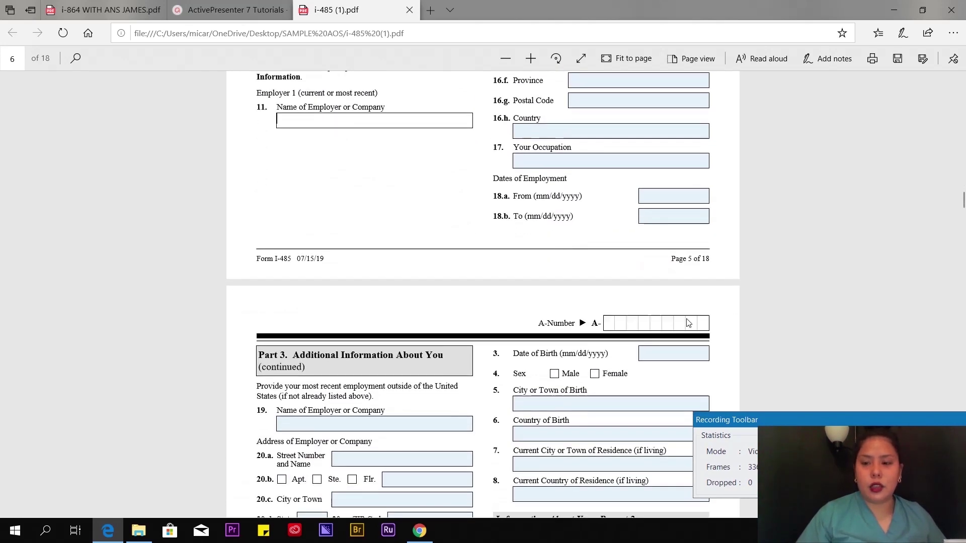
scroll(469, 262, up, 10)
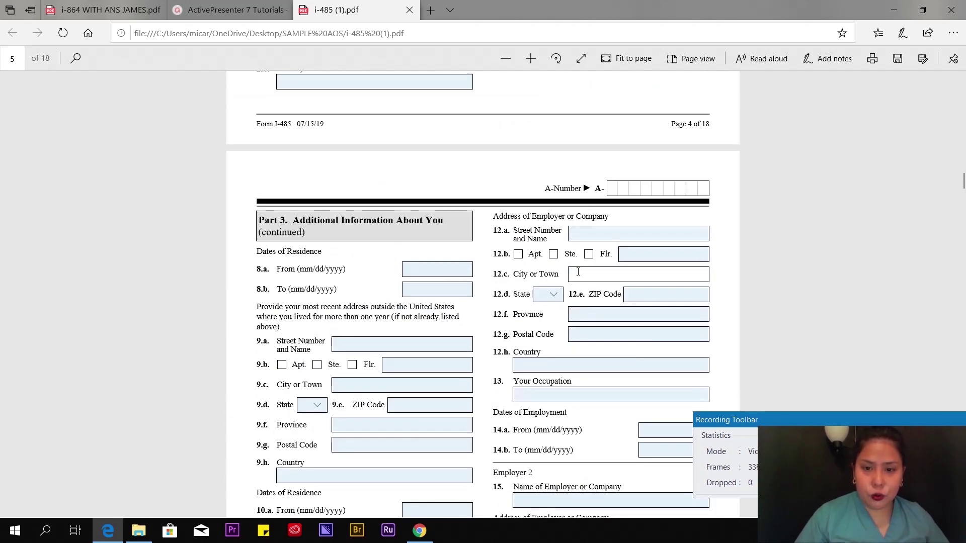
scroll(602, 339, down, 1)
scroll(603, 339, down, 3)
- Point out employer field 11 and employment dates 14.a–14.b, leaving them blank
click(337, 459)
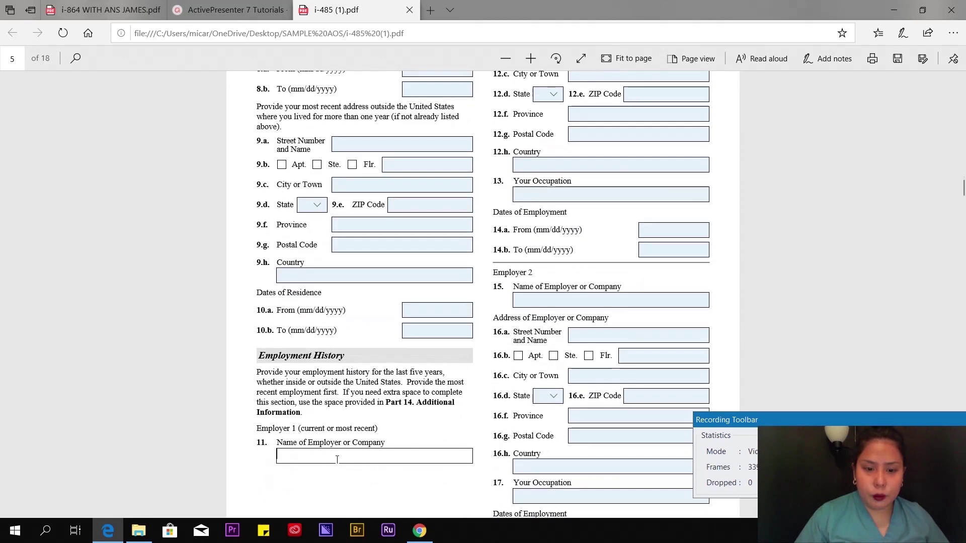
scroll(572, 234, up, 3)
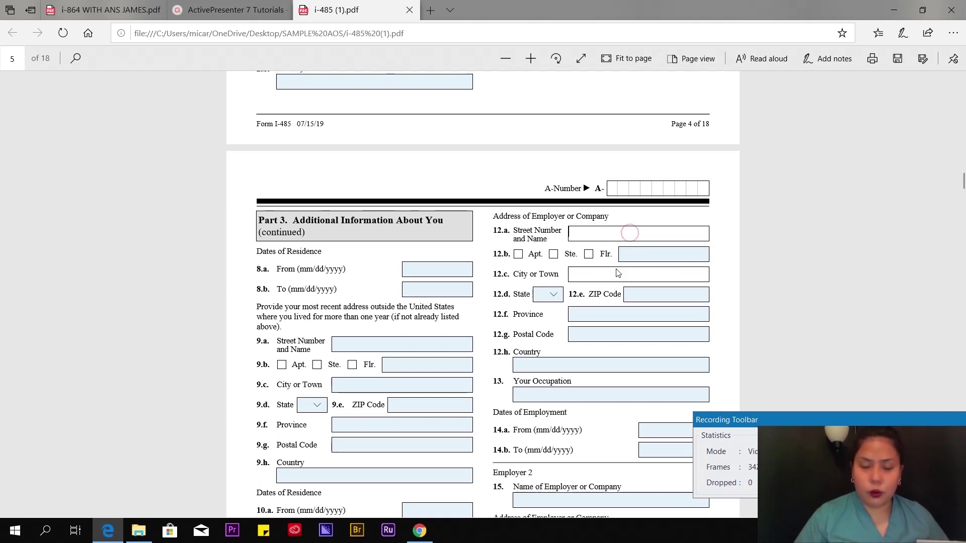
scroll(599, 334, down, 4)
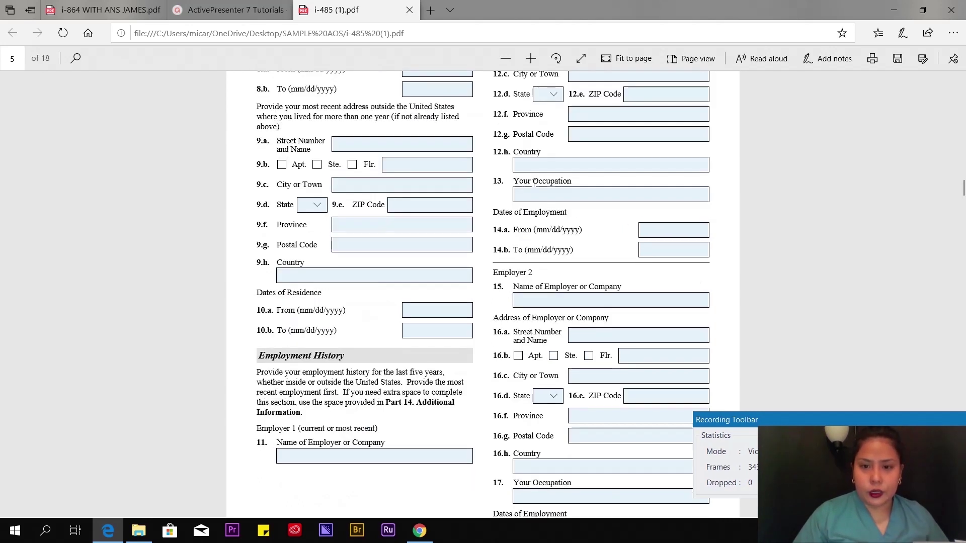
click(670, 229)
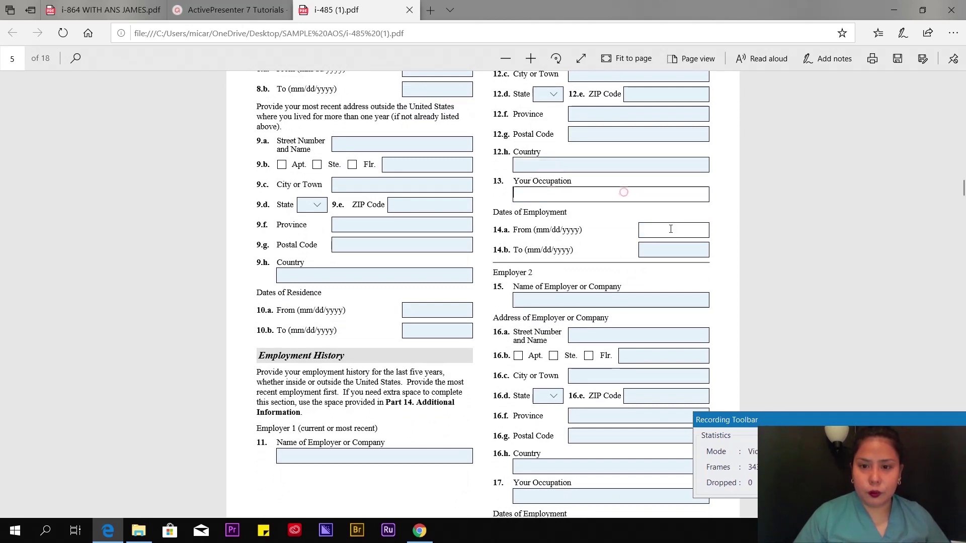
click(657, 252)
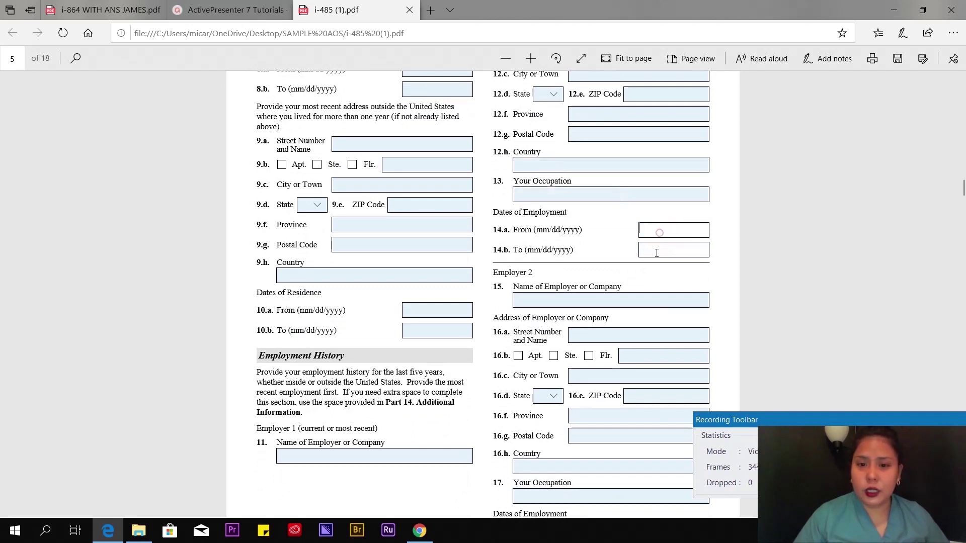
scroll(355, 137, down, 10)
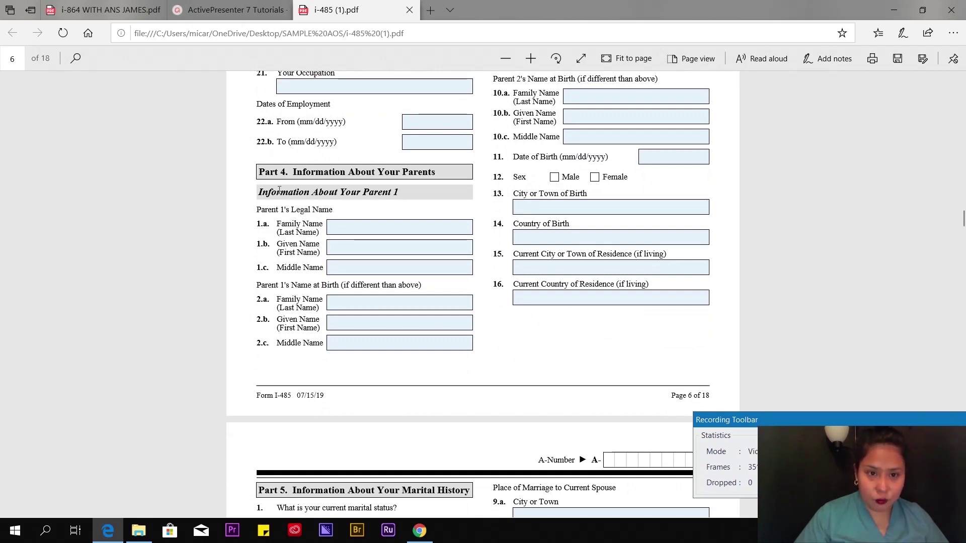
- Enter Parent 1's current family, given and middle names in fields 1.a–1.c
click(352, 227)
scroll(347, 166, down, 1)
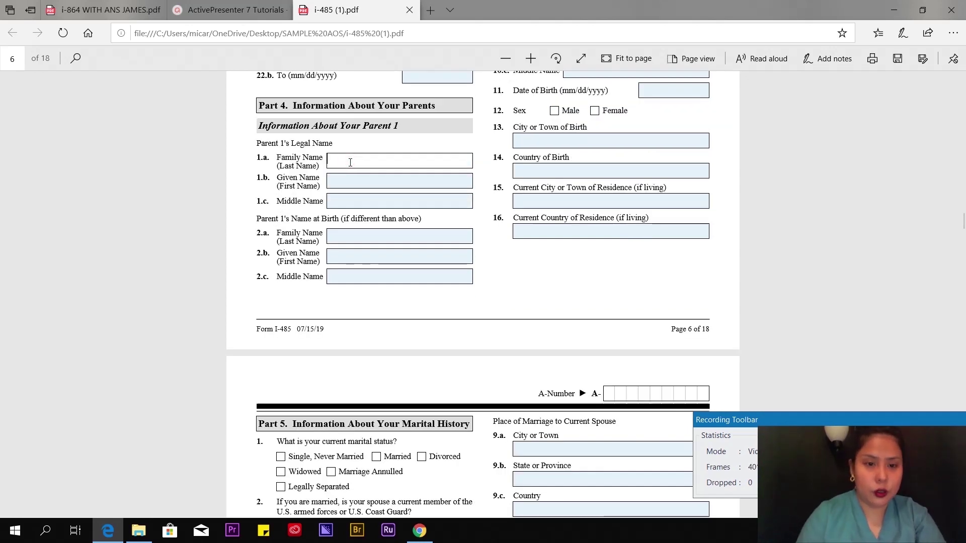
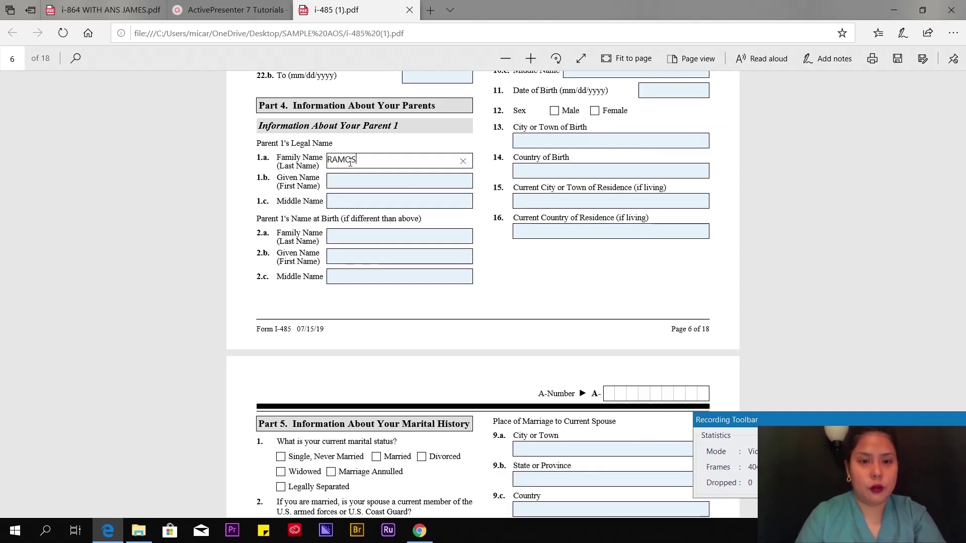
key(Tab)
click(370, 182)
click(339, 201)
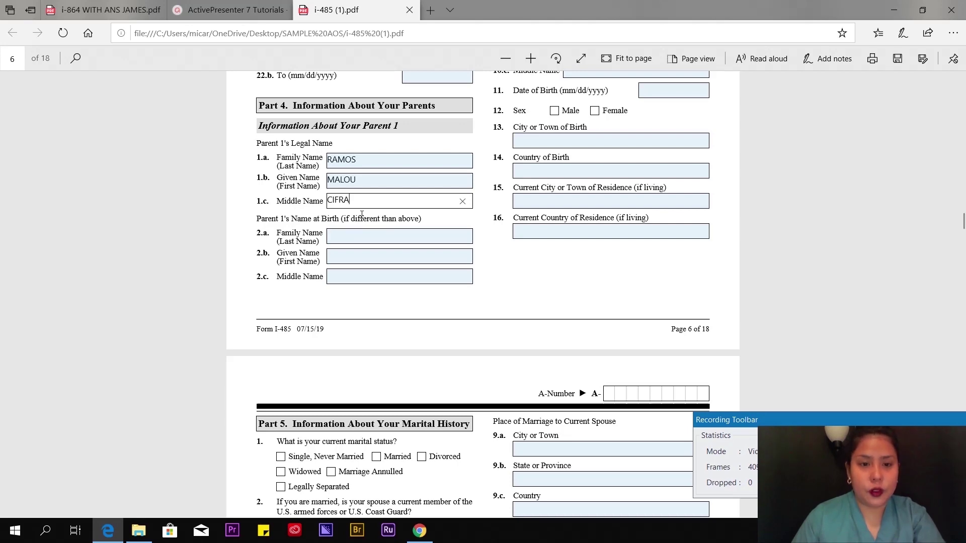
scroll(361, 214, up, 1)
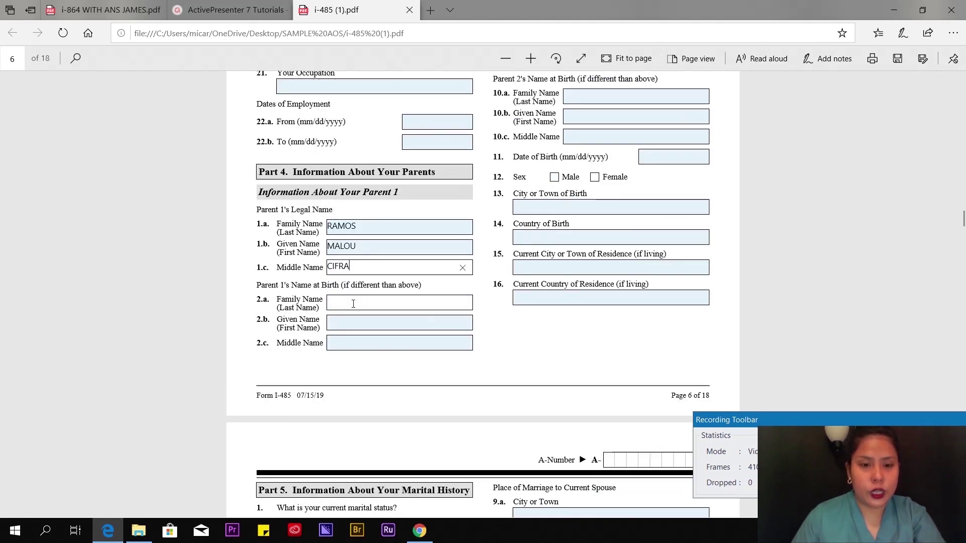
scroll(352, 301, down, 2)
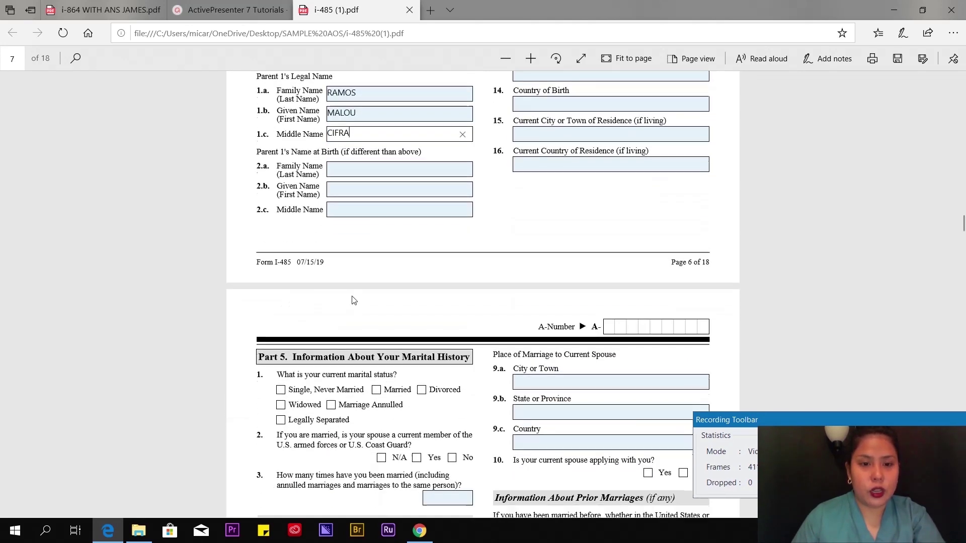
- Enter Parent 1's family, given and middle names at birth in 2.a–2.c, fixing a typo
click(359, 168)
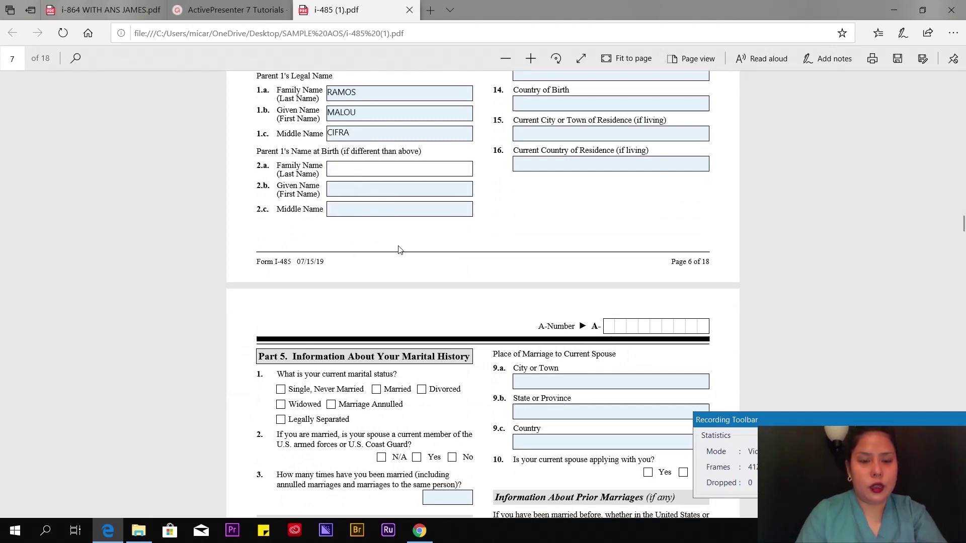
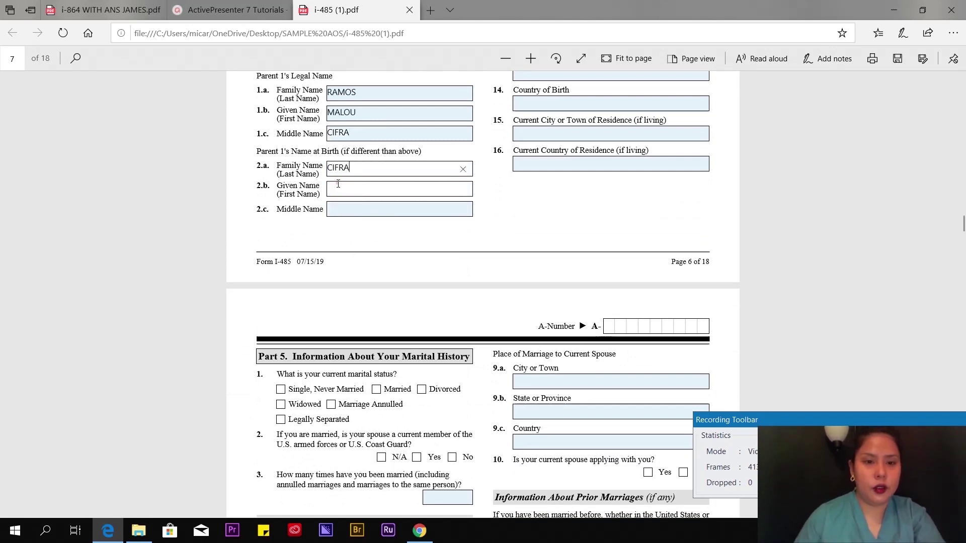
click(338, 184)
click(341, 208)
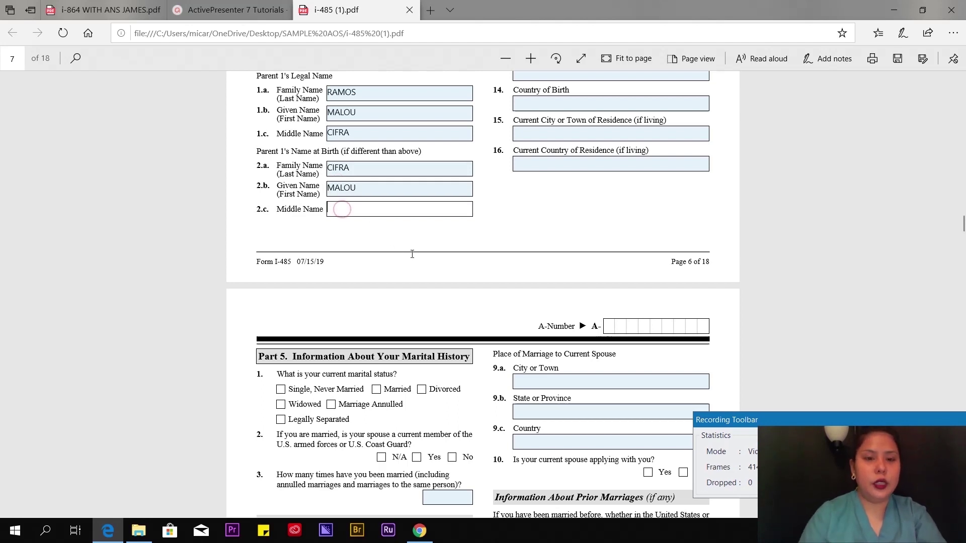
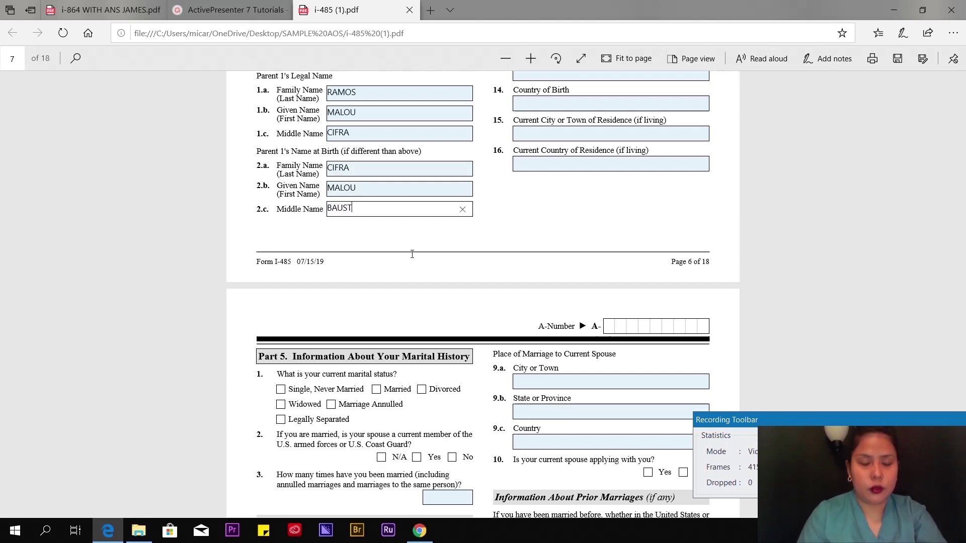
drag(278, 170, 261, 226)
click(224, 177)
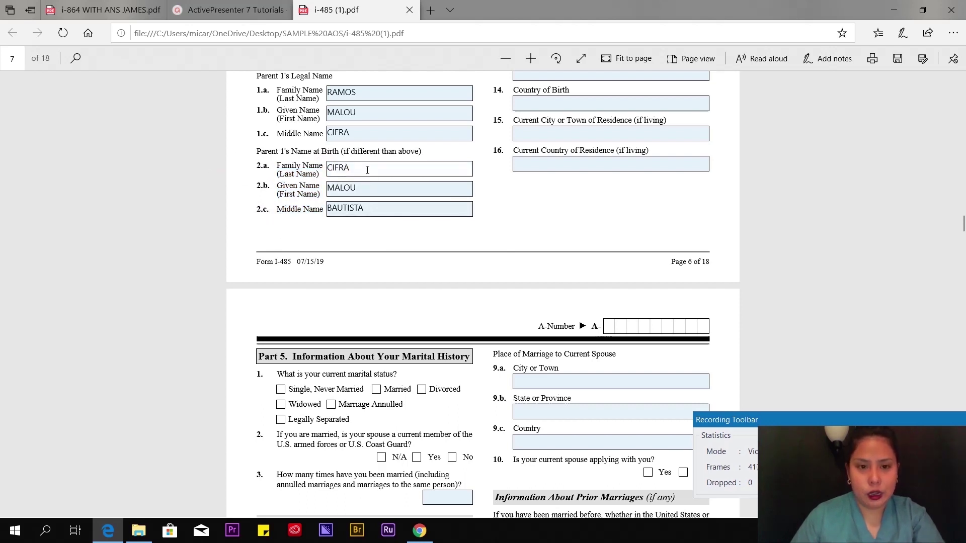
- Review Parent 1's current and birth name fields for accuracy
click(371, 189)
click(377, 210)
click(370, 113)
key(Tab)
click(379, 92)
click(378, 115)
click(378, 134)
click(376, 169)
click(377, 189)
click(387, 211)
- Check the year in Parent 1's date of birth and the country of birth
scroll(567, 233, up, 5)
scroll(567, 233, up, 5)
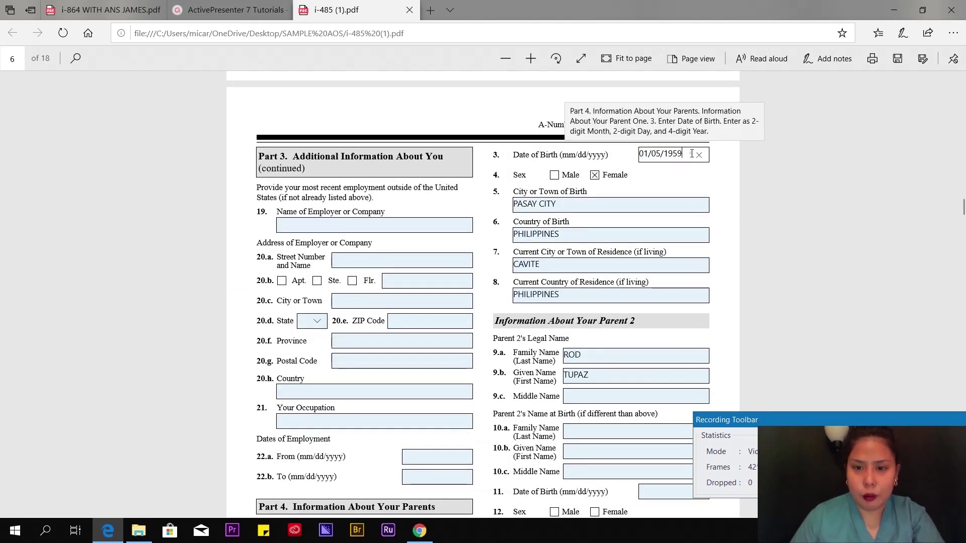
double_click(692, 154)
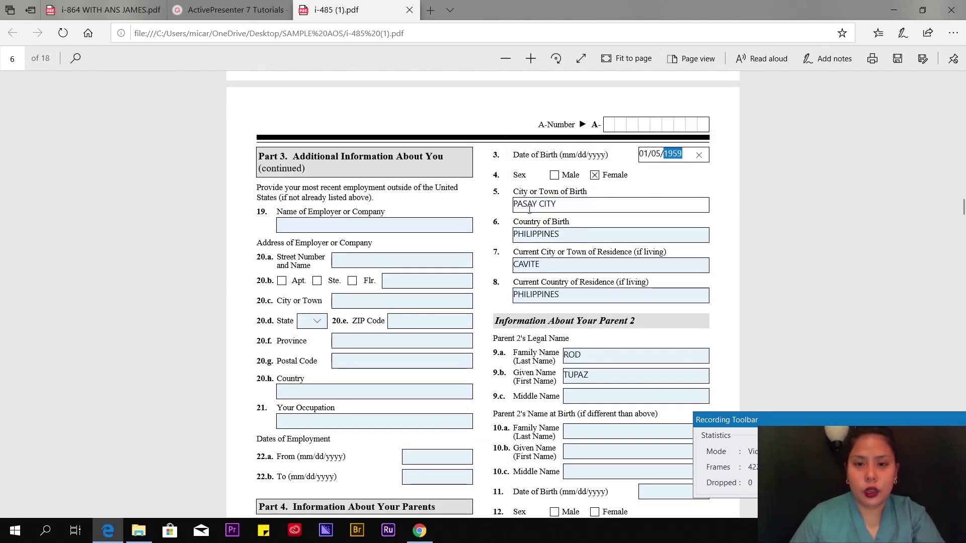
click(577, 237)
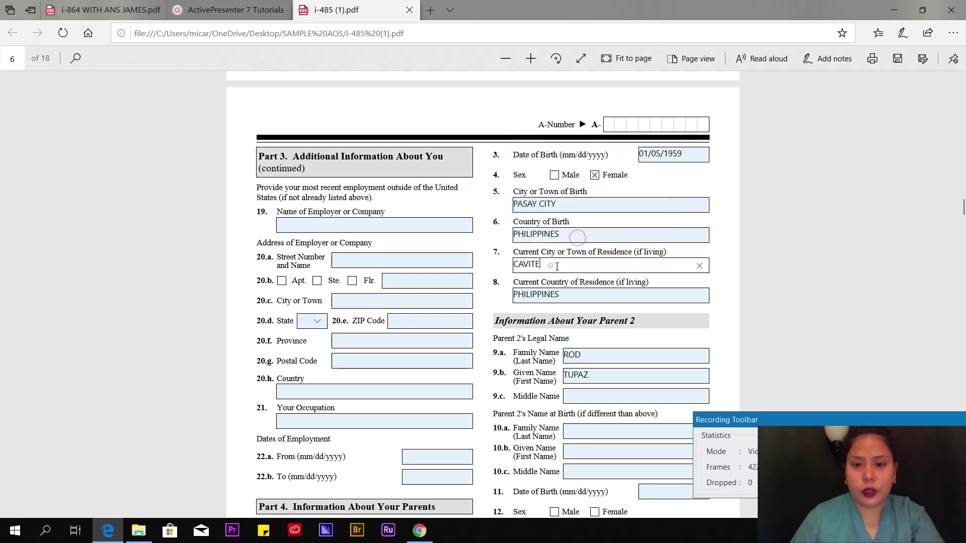
scroll(574, 295, down, 6)
- Replace Parent 2's family and given names and add the middle name in fields 9.a–9.c
scroll(586, 242, up, 2)
click(595, 155)
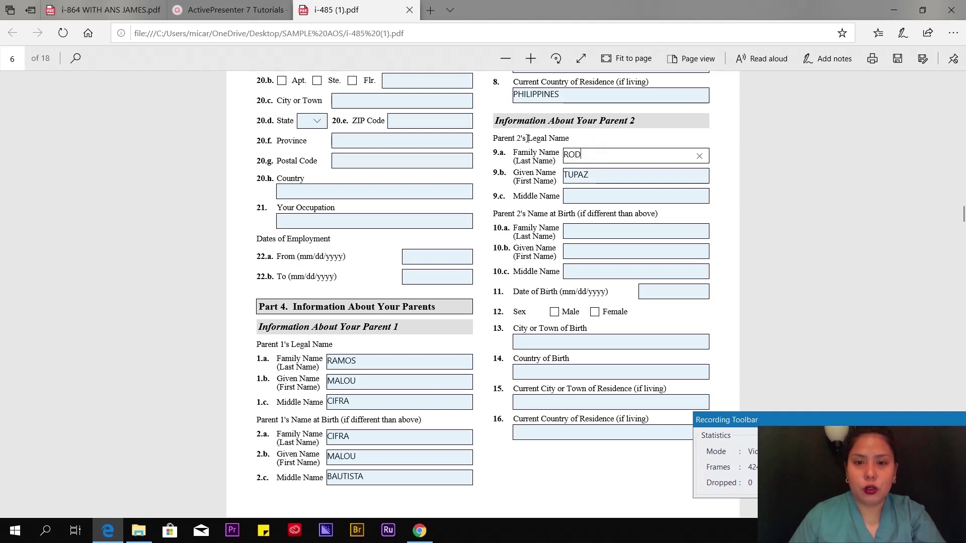
double_click(594, 156)
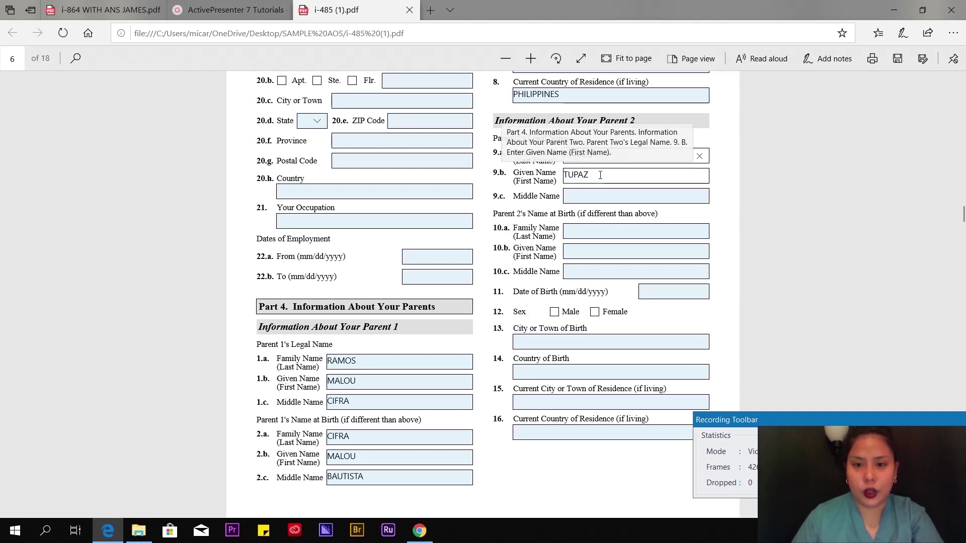
double_click(598, 177)
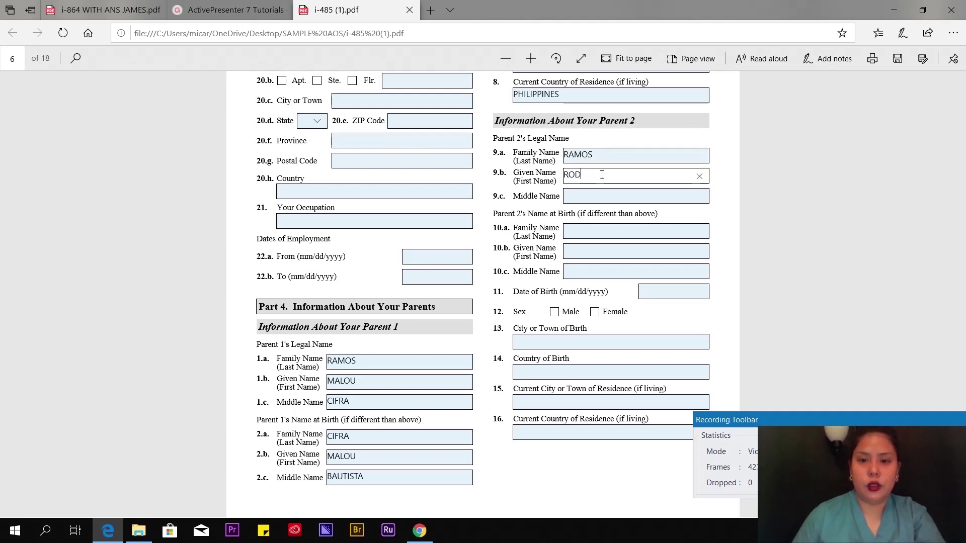
click(582, 199)
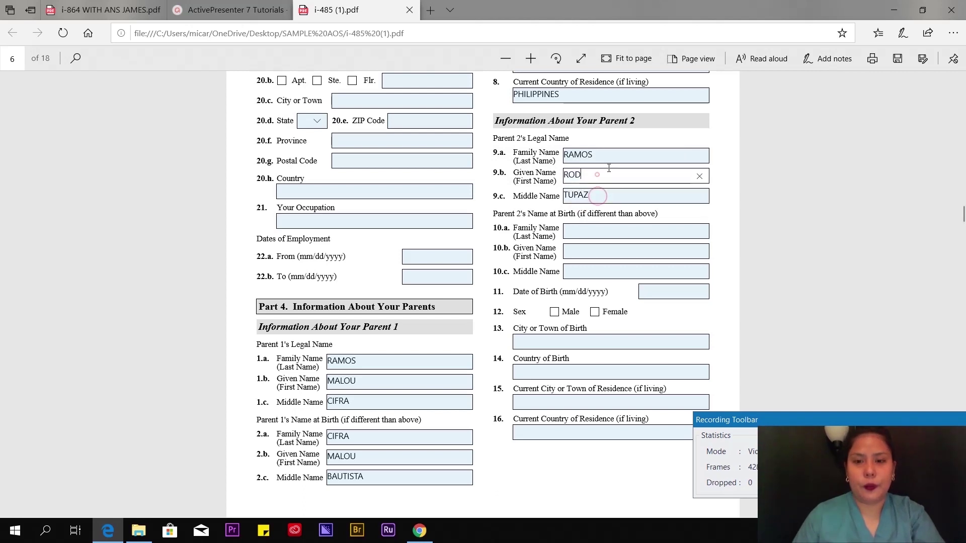
click(611, 156)
scroll(591, 128, down, 1)
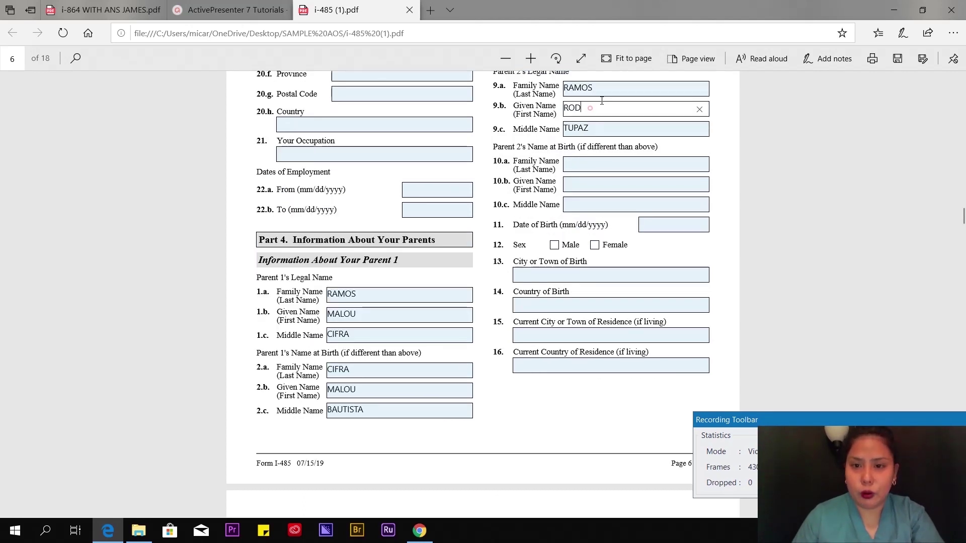
click(598, 108)
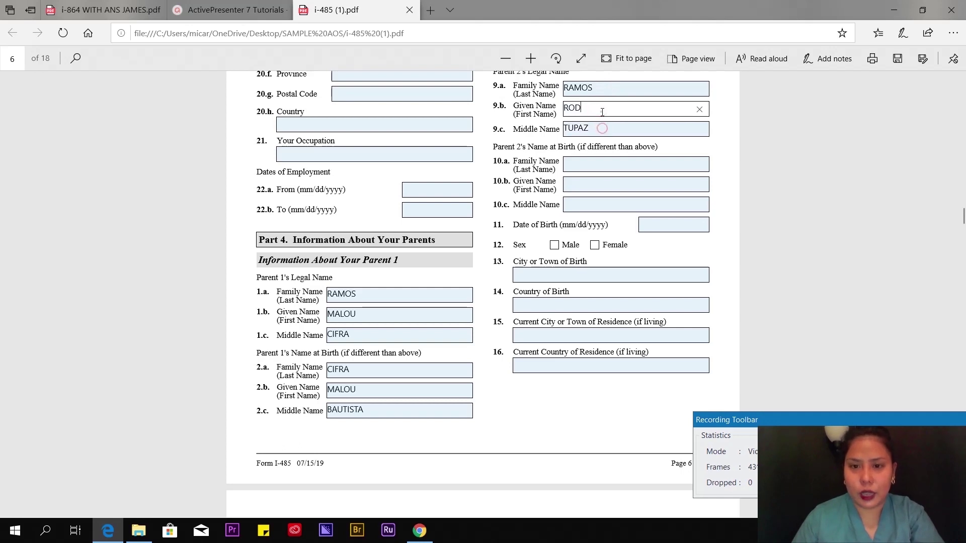
click(594, 164)
click(587, 202)
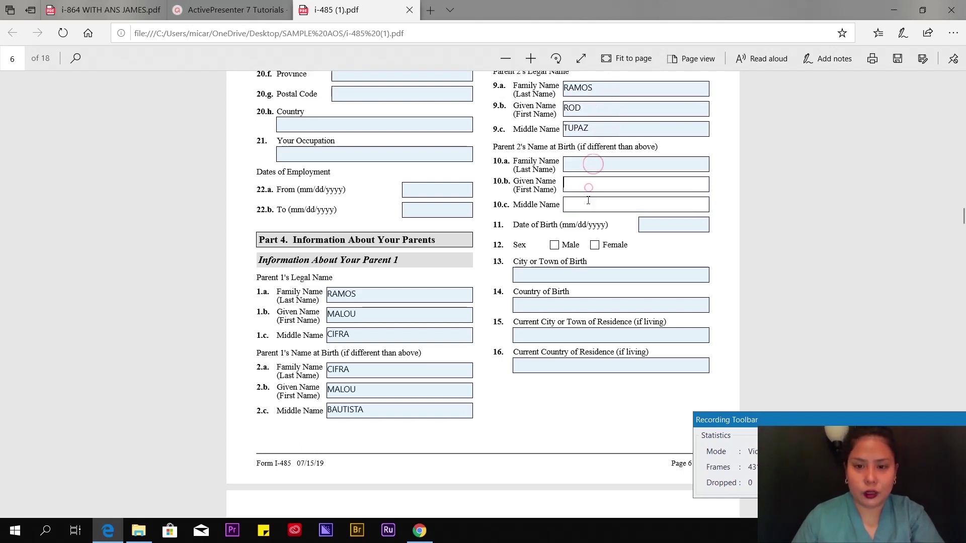
click(663, 225)
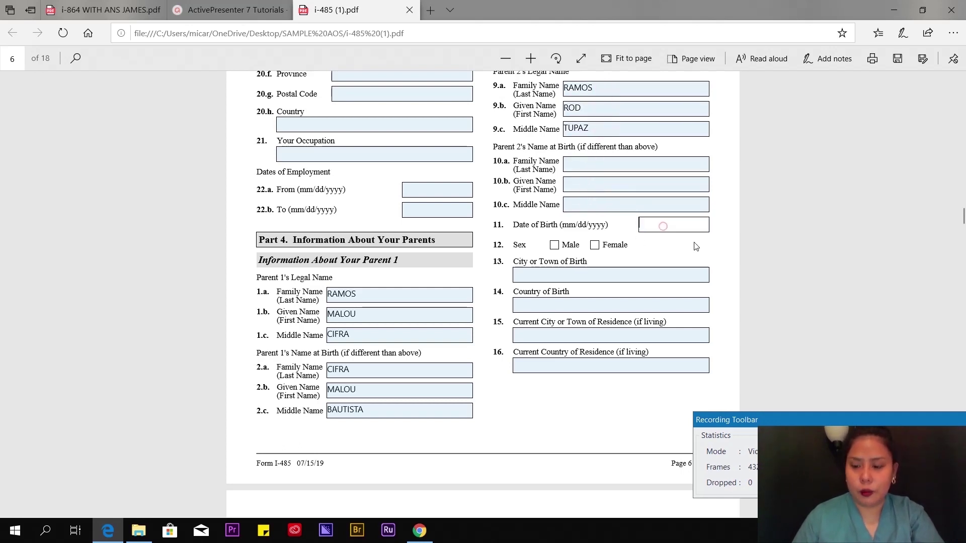
text(09/03/1958)
click(554, 245)
click(526, 275)
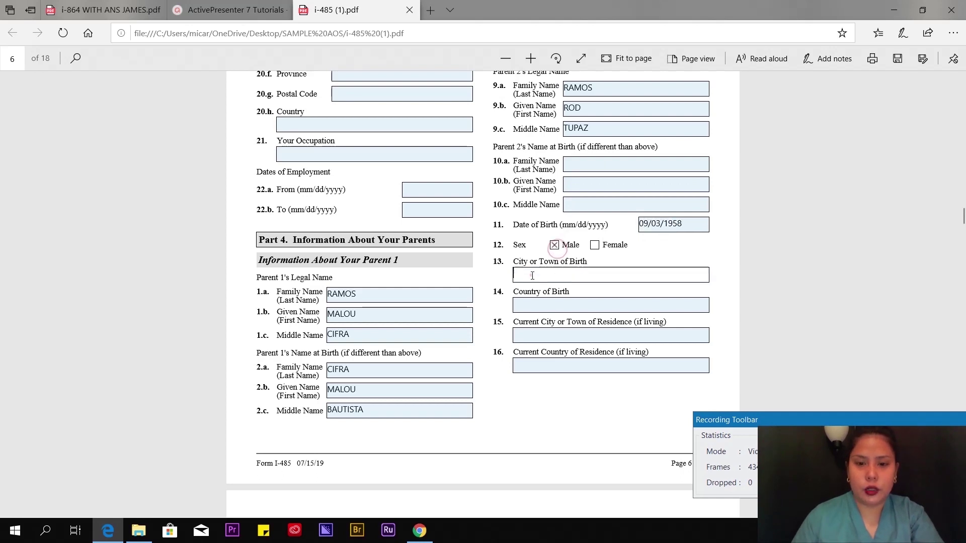
text(CAVITE CITY)
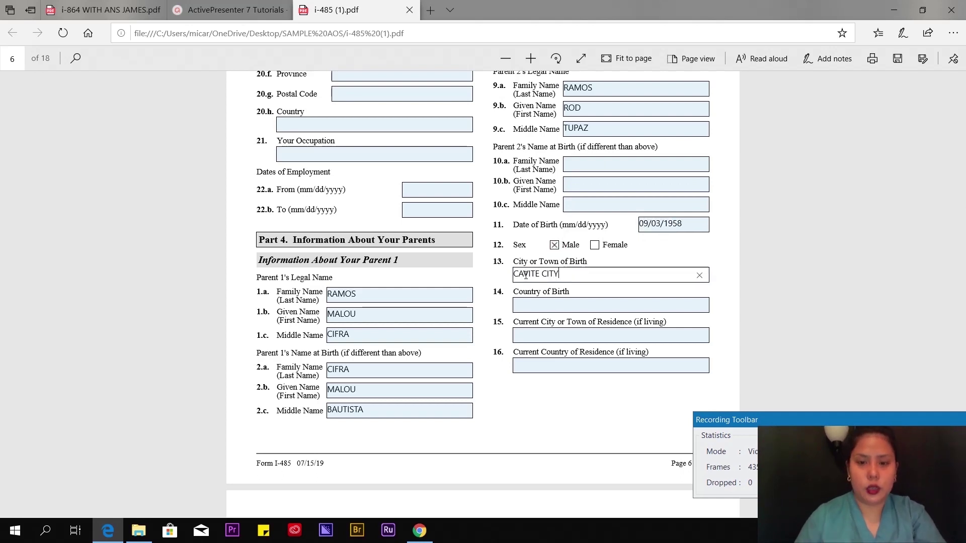
click(555, 304)
text(PHILIPPINES)
- Enter DECEASED as Parent 2's current city of residence
click(579, 335)
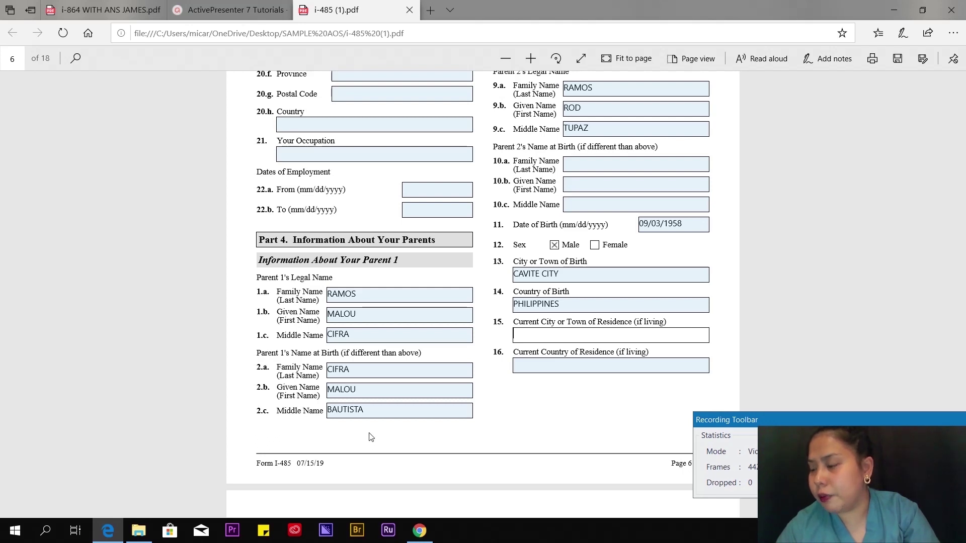
click(556, 341)
text(D)
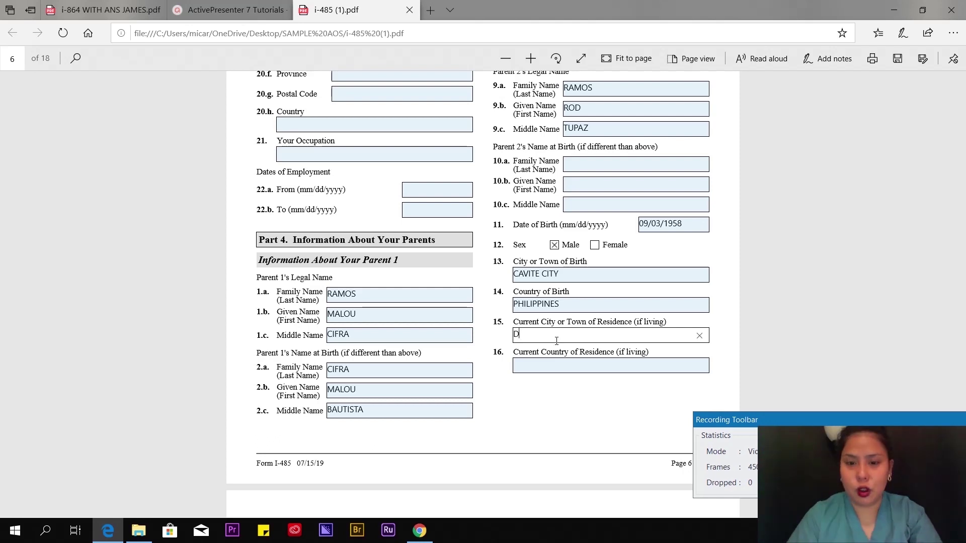
text(ECEASED)
click(552, 366)
text(DECEASED)
click(573, 402)
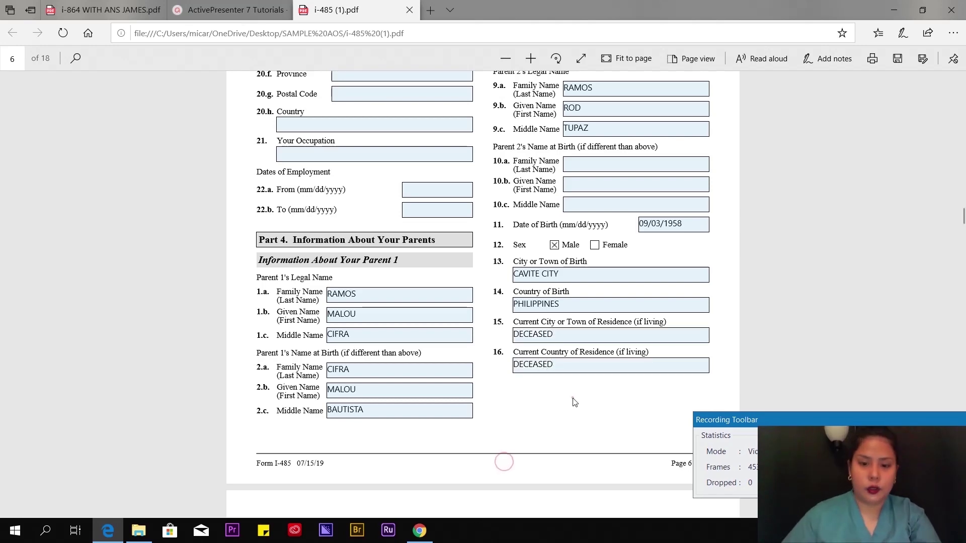
- Mark marital status Married, spouse not in armed forces, and times married as 1
scroll(503, 461, down, 3)
scroll(594, 148, down, 4)
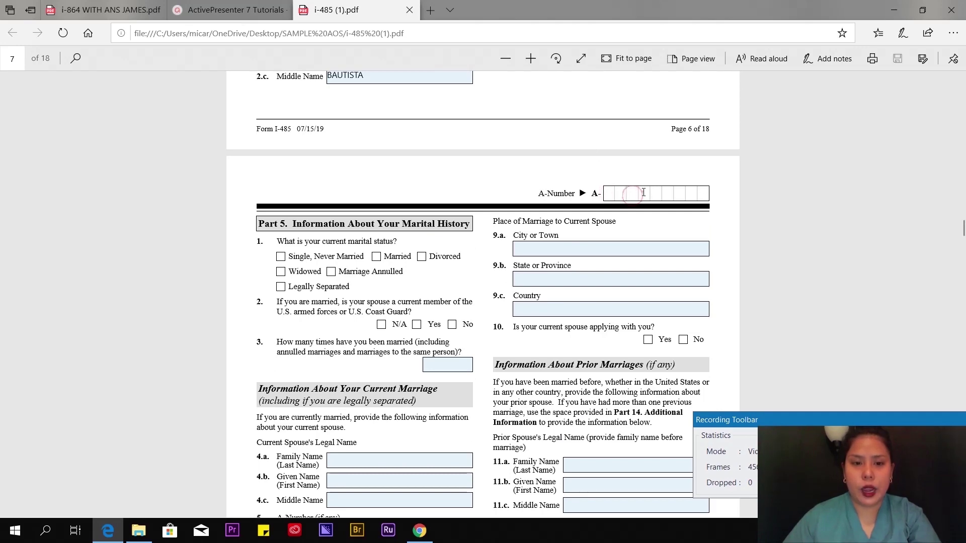
scroll(639, 194, down, 3)
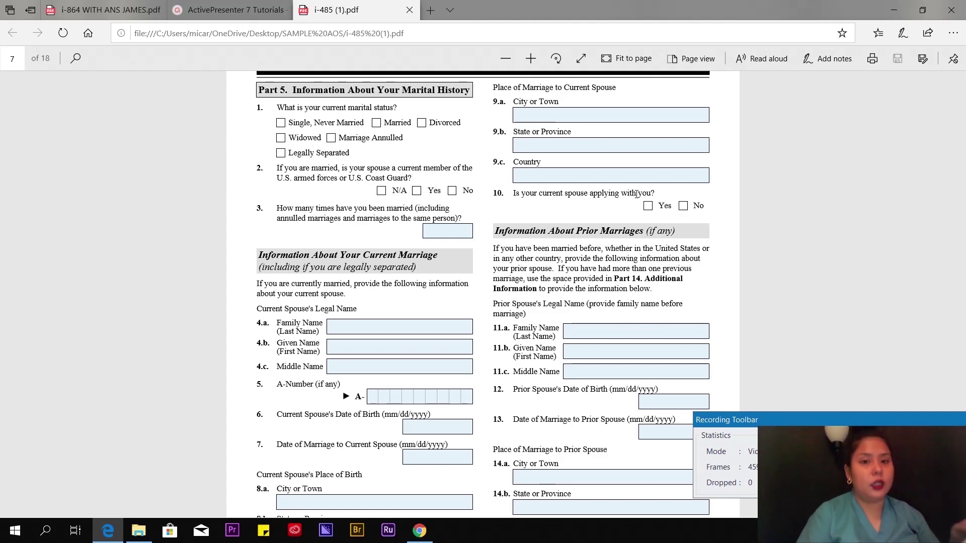
click(376, 123)
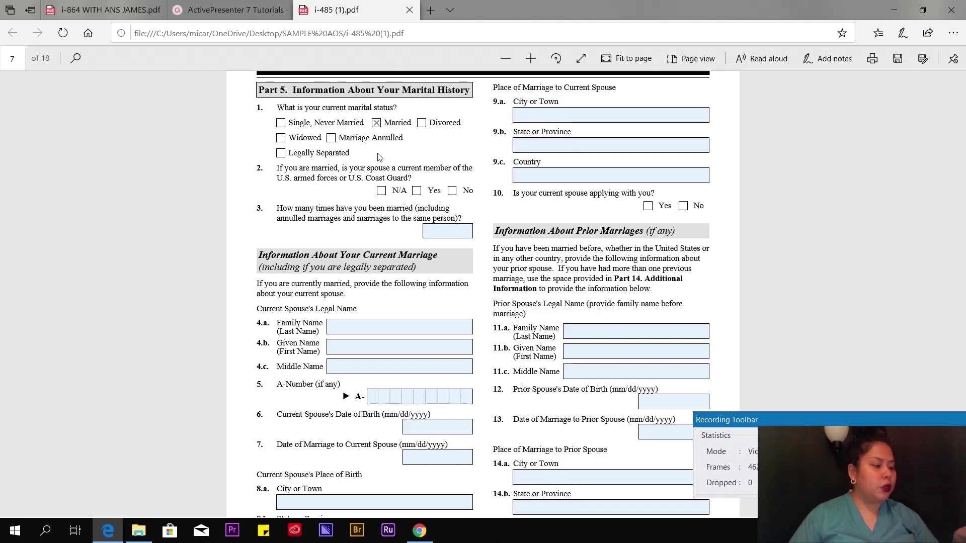
click(451, 191)
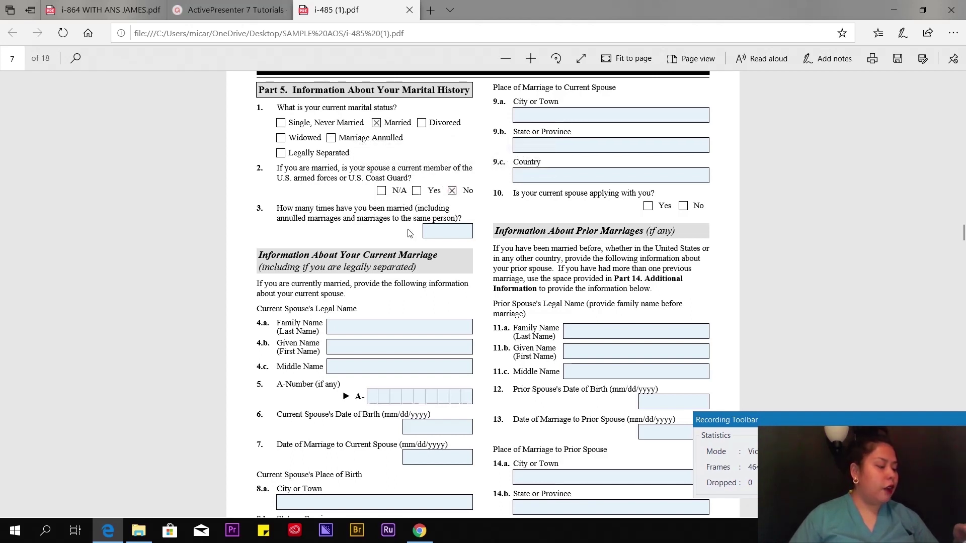
scroll(318, 225, down, 1)
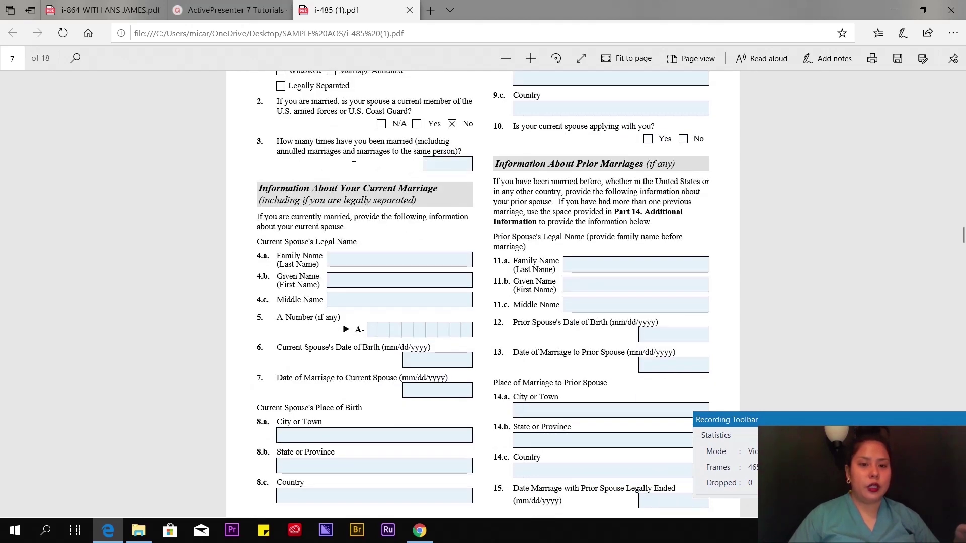
click(447, 164)
text(1)
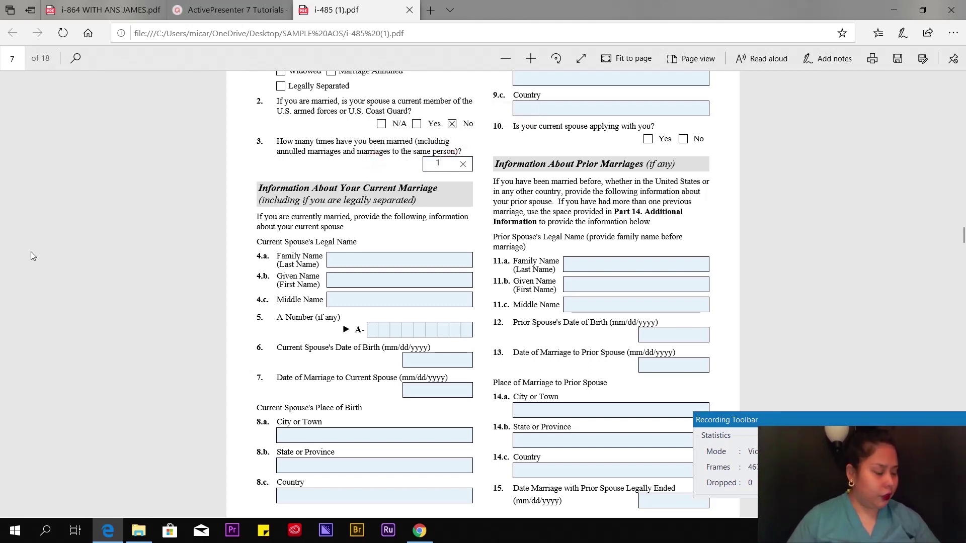
- Enter the current spouse's family, given and middle names in fields 4.a–4.c
scroll(32, 254, down, 3)
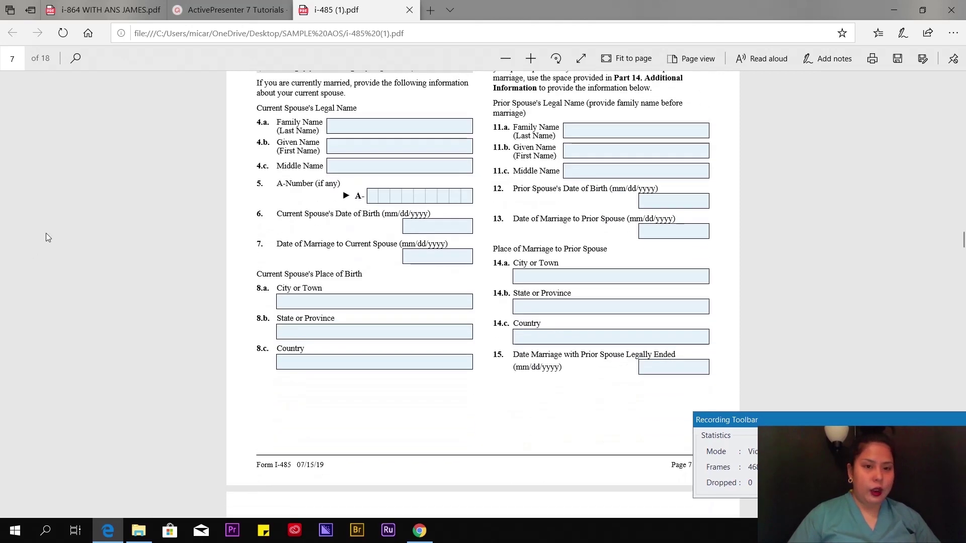
scroll(120, 249, up, 3)
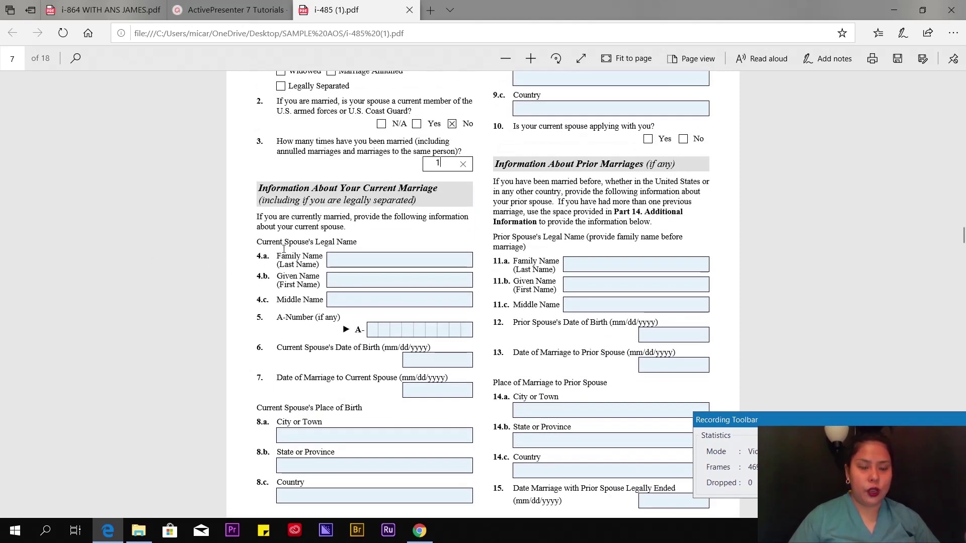
scroll(276, 262, down, 2)
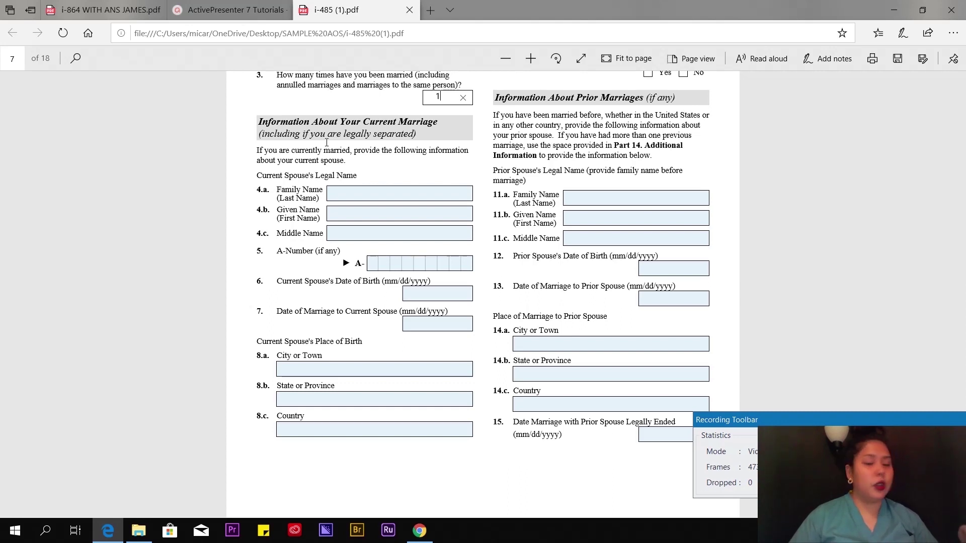
click(341, 193)
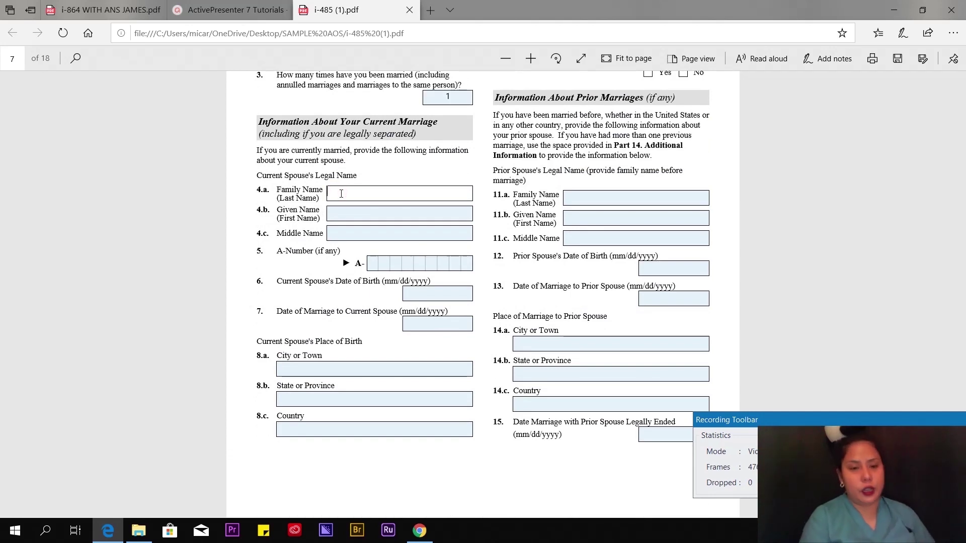
click(347, 211)
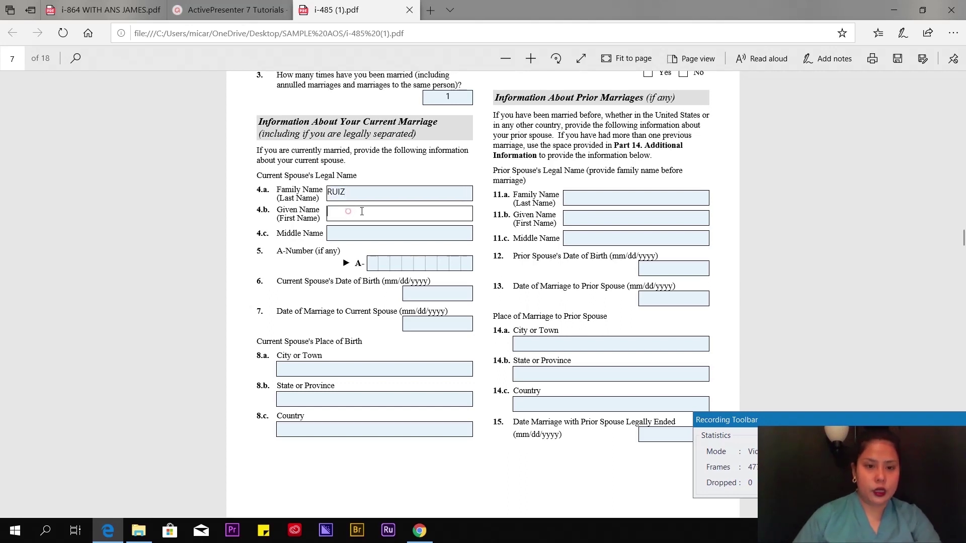
click(378, 234)
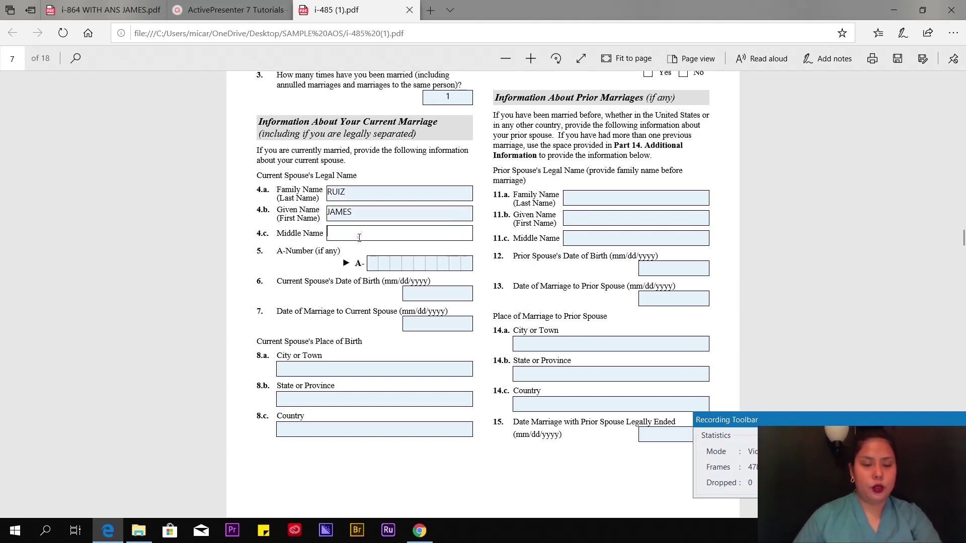
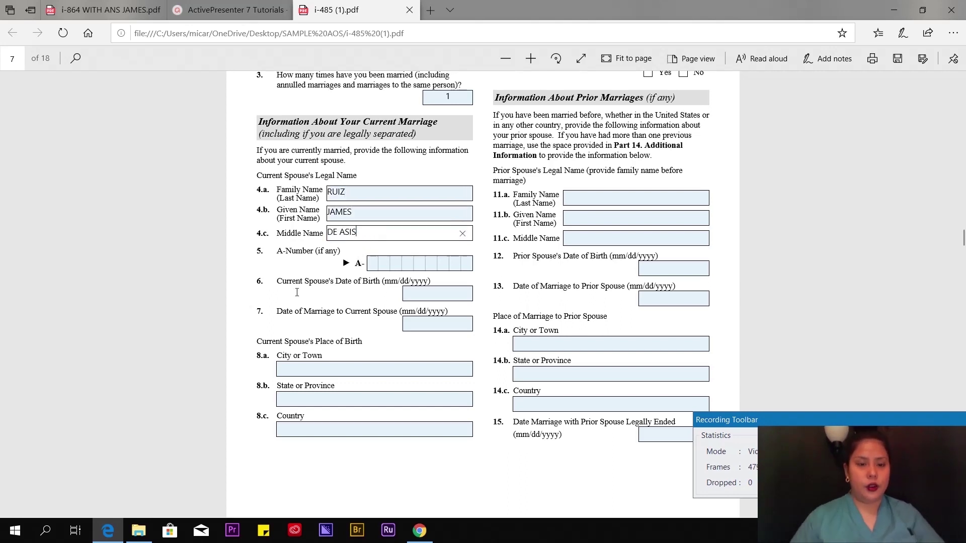
click(370, 263)
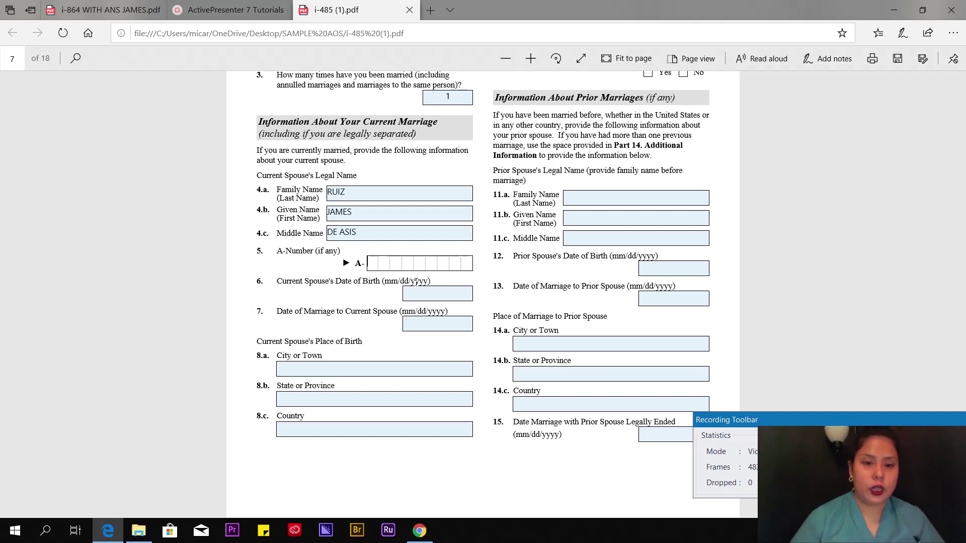
click(413, 289)
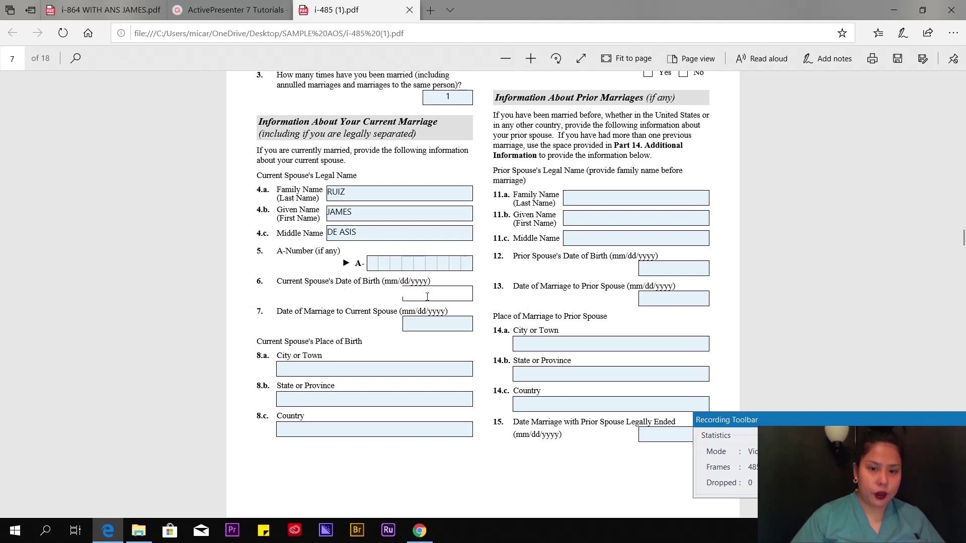
text(11/10/1984)
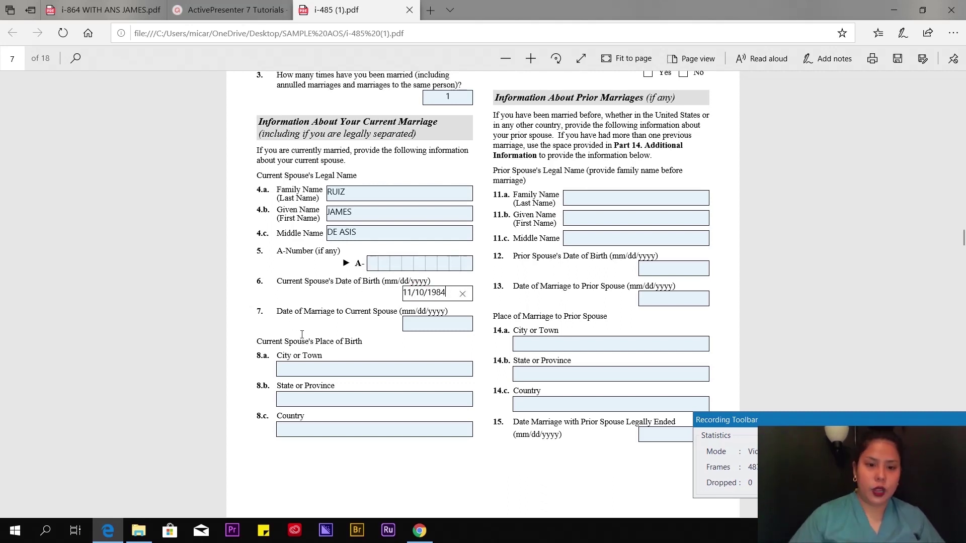
click(439, 325)
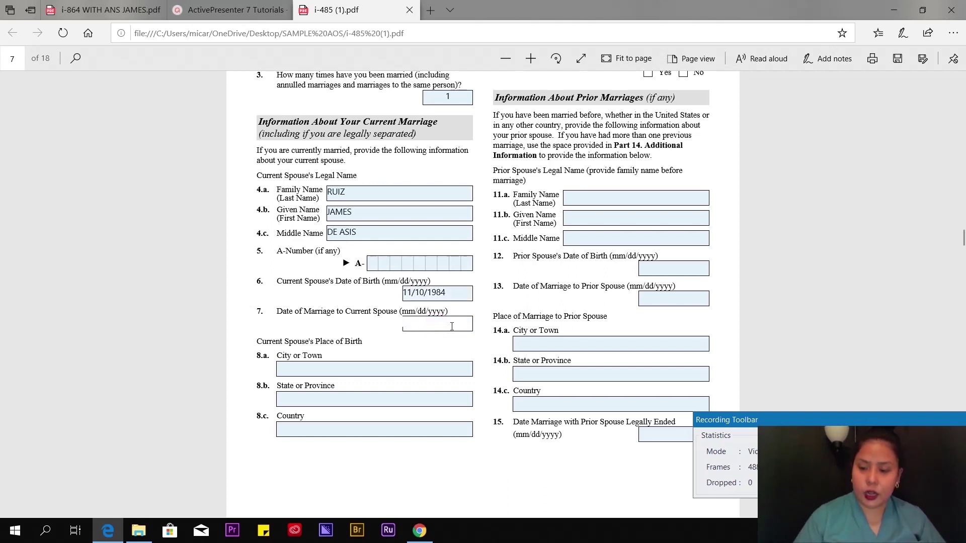
text(09/28/2019)
scroll(347, 348, down, 1)
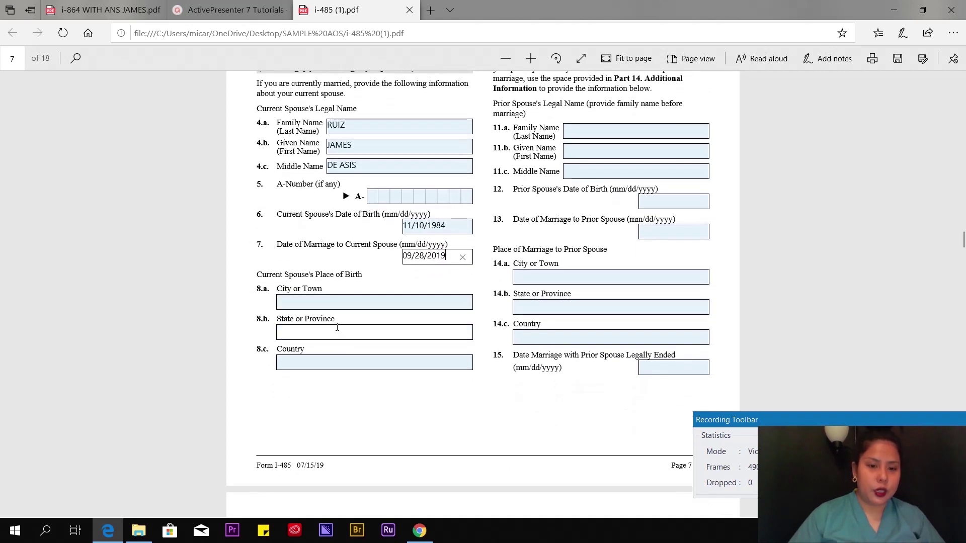
click(317, 303)
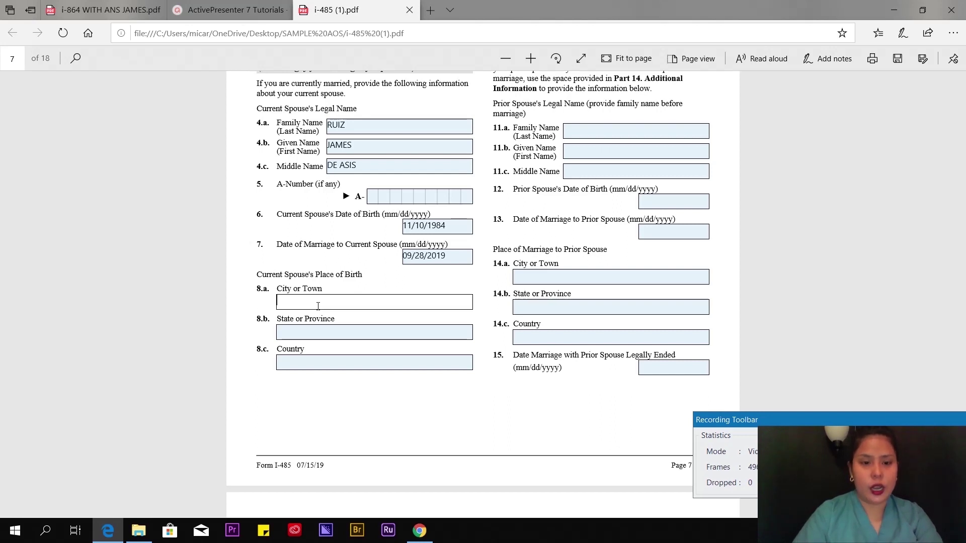
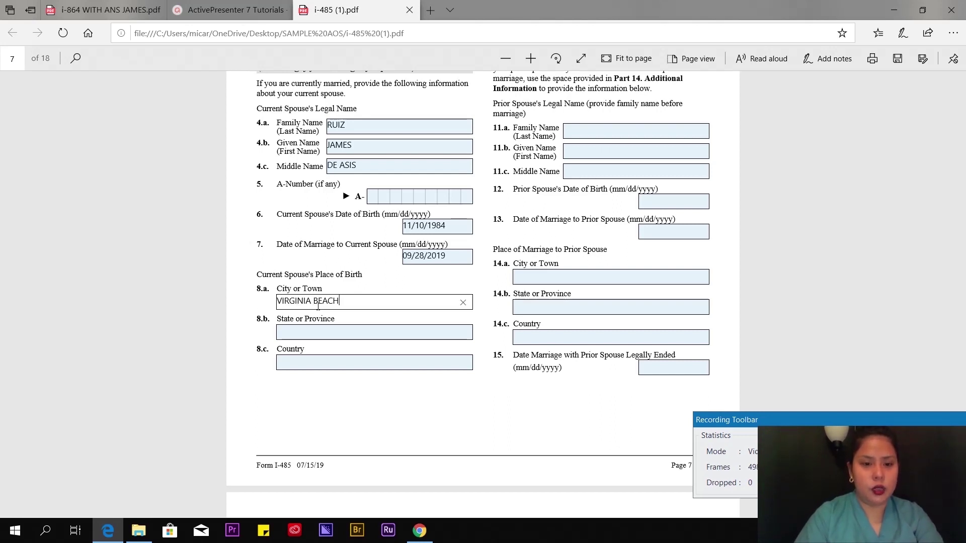
click(317, 333)
text(VIRGINIA)
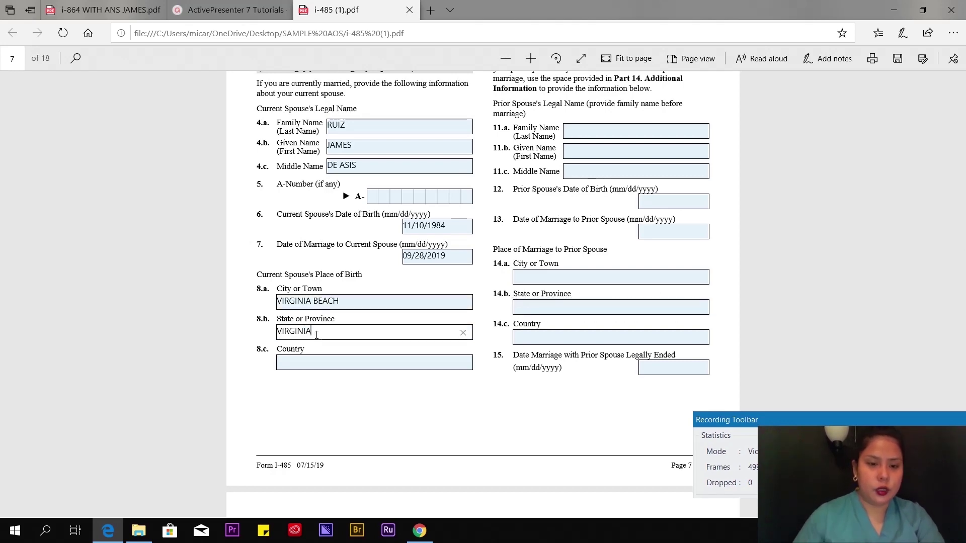
key(Tab)
text(USA)
scroll(571, 236, up, 6)
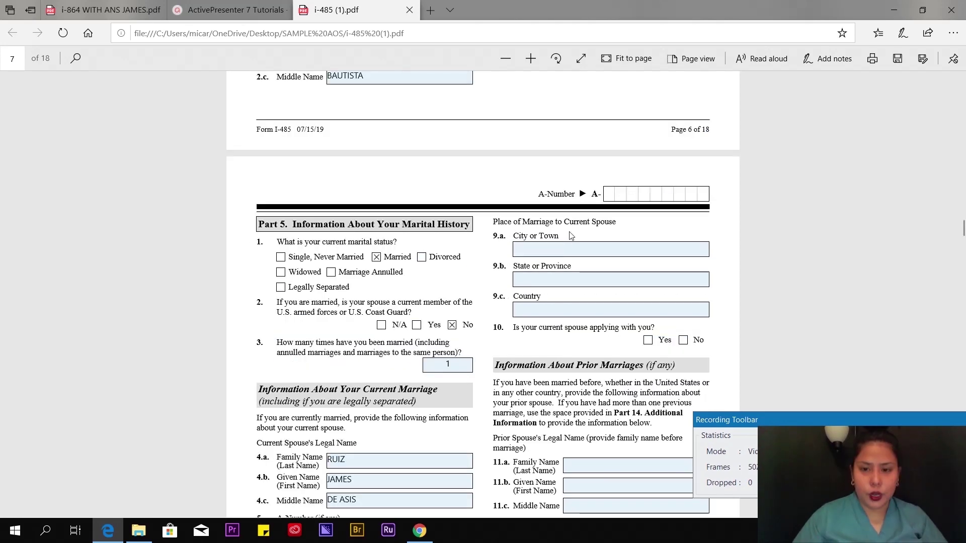
click(607, 247)
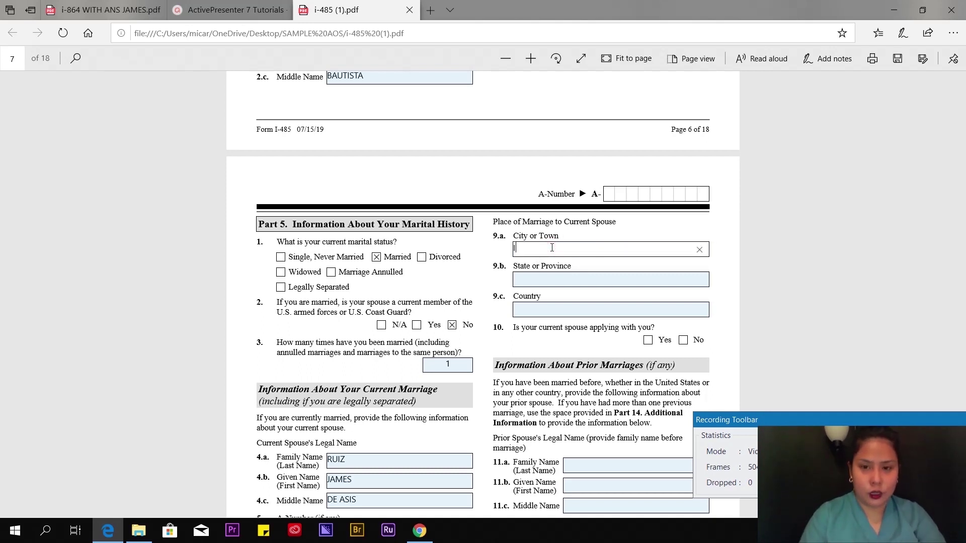
key(Tab)
text(VIRGINIA)
click(579, 310)
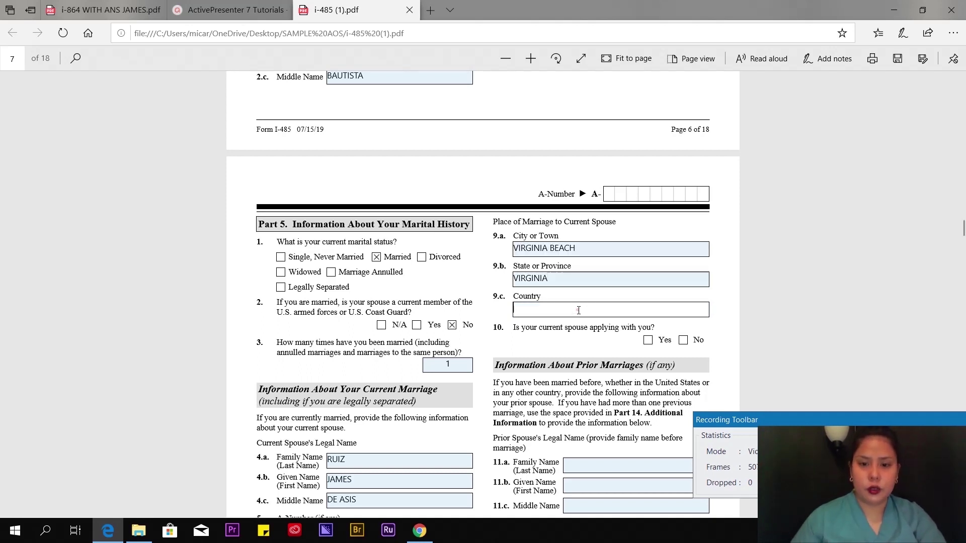
text(USA)
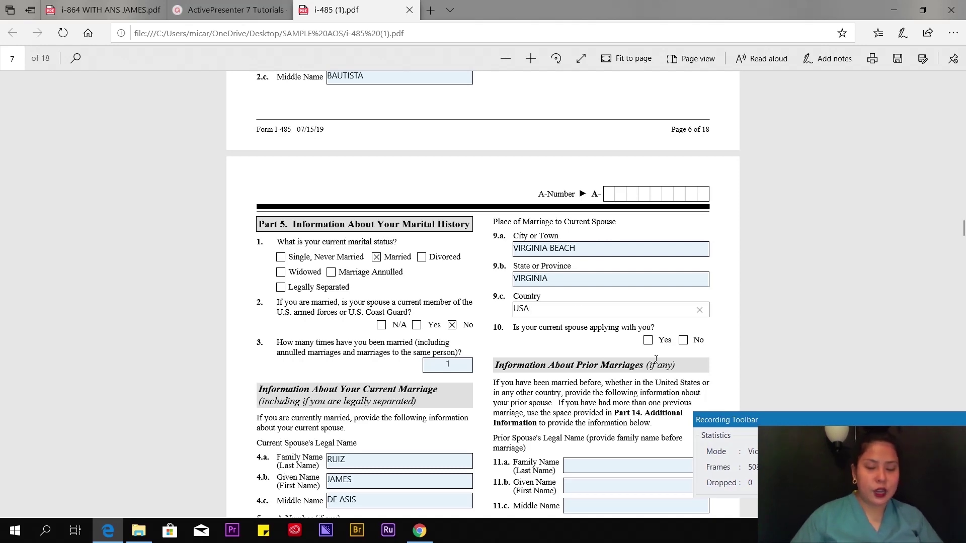
- Answer No to the spouse applying with you in item 10
scroll(699, 287, down, 2)
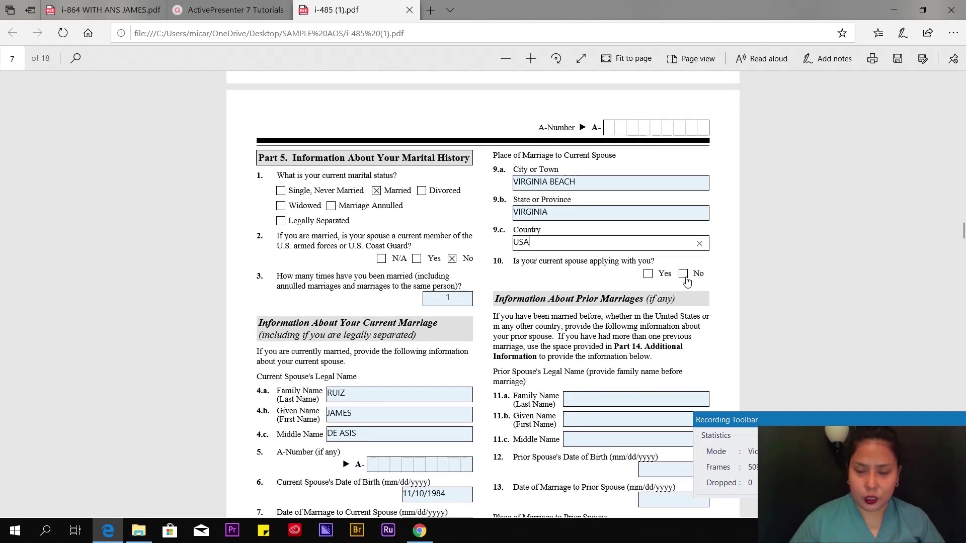
click(684, 276)
scroll(840, 241, down, 4)
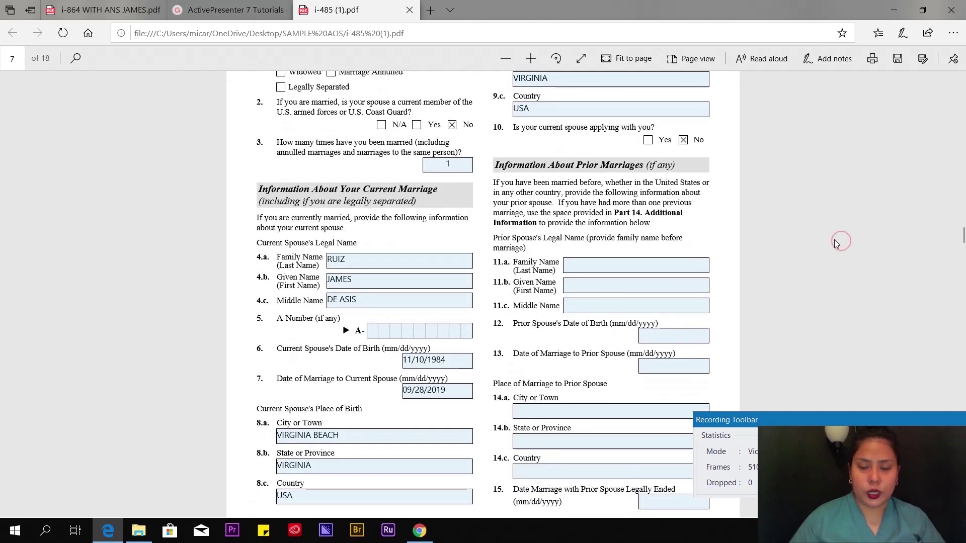
scroll(536, 191, down, 2)
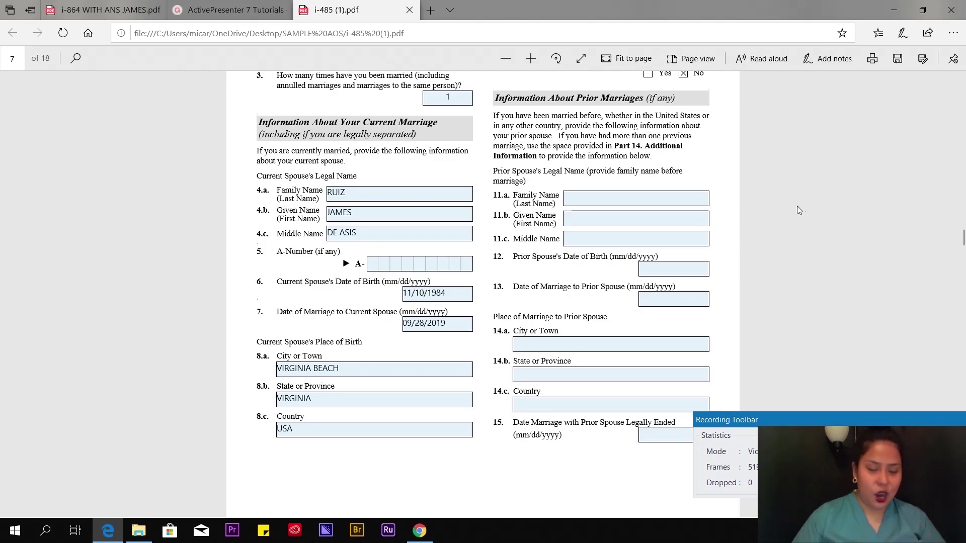
- Scroll to Part 7 and mark ethnicity as Not Hispanic or Latino
scroll(790, 209, down, 8)
scroll(791, 197, up, 10)
scroll(591, 215, down, 8)
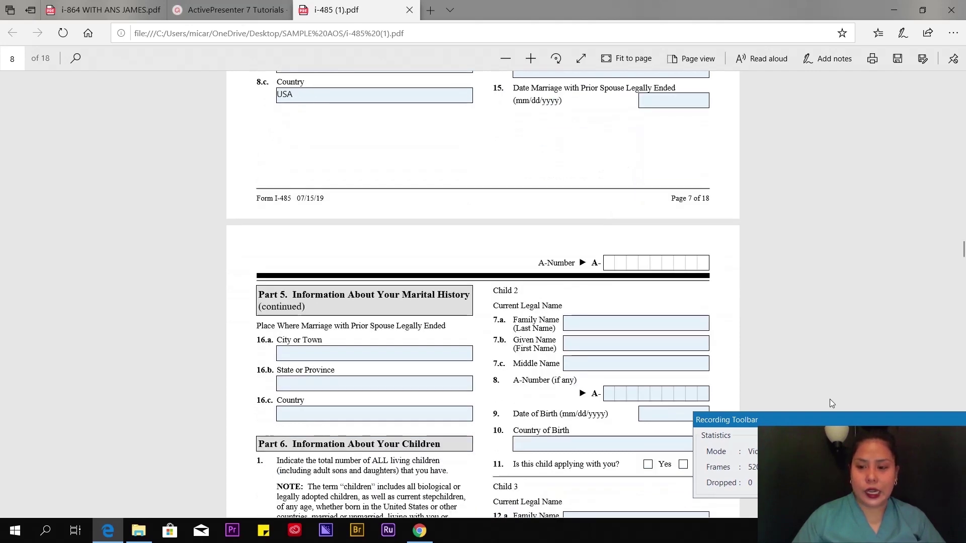
scroll(700, 201, down, 1)
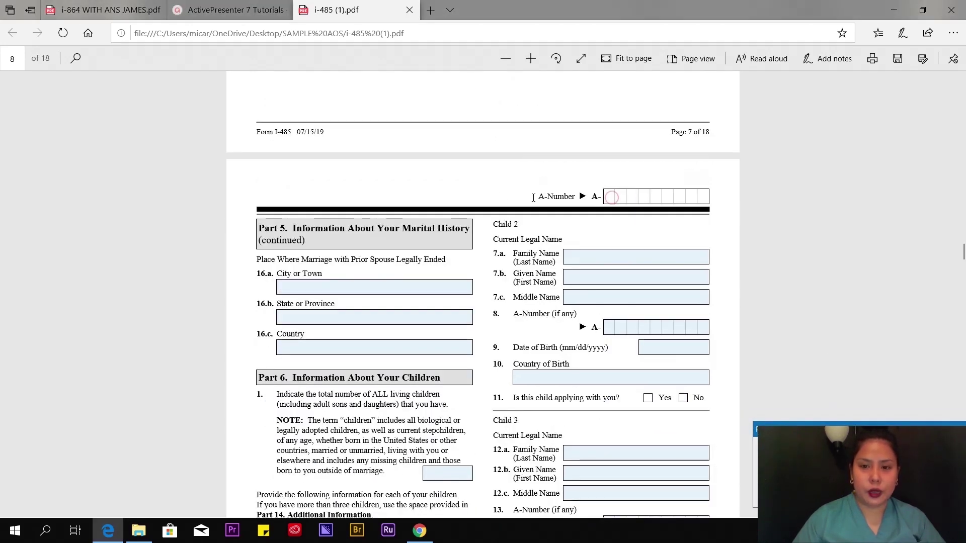
scroll(497, 185, down, 3)
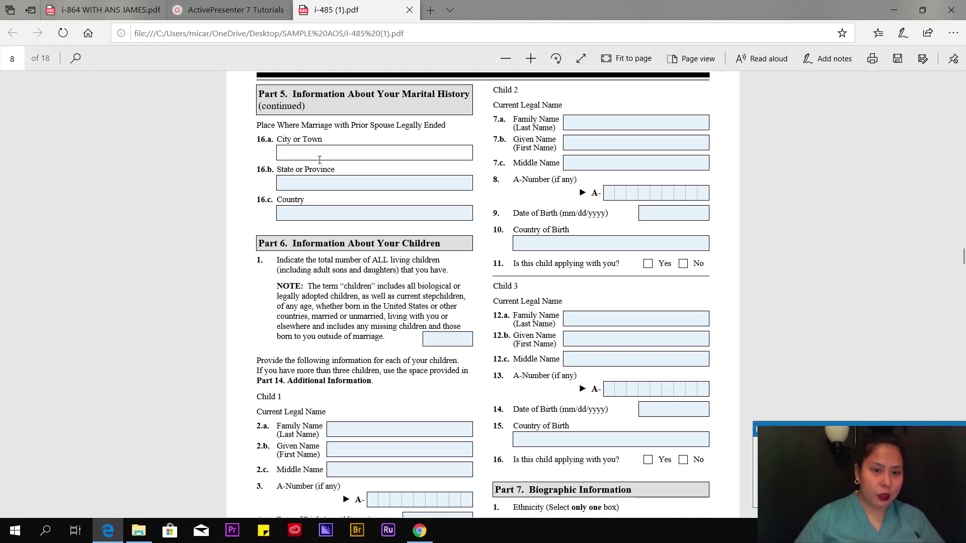
scroll(394, 273, down, 6)
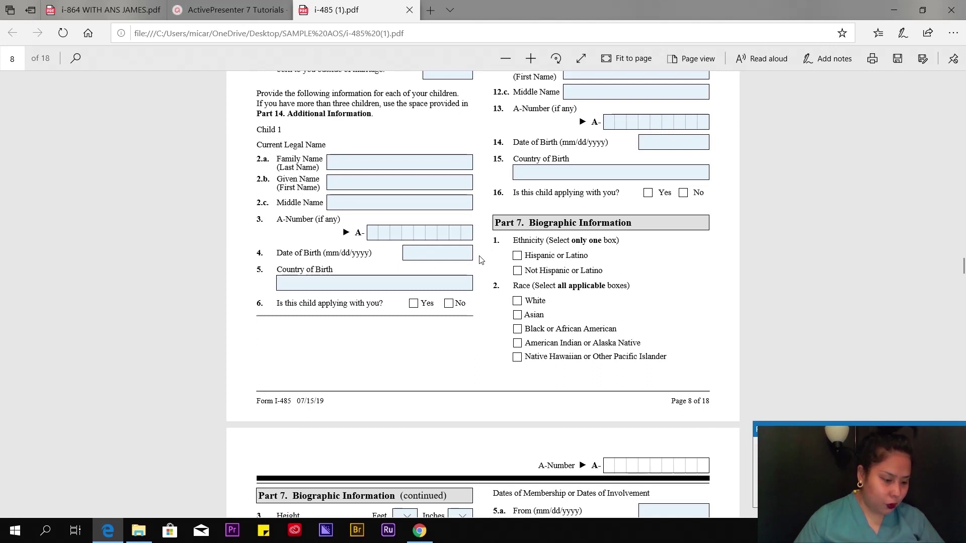
scroll(551, 84, down, 3)
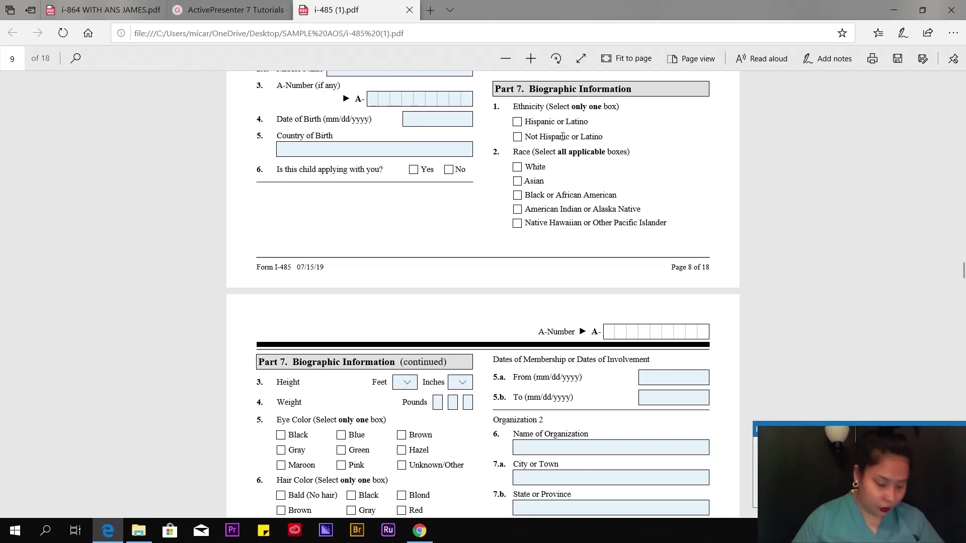
click(518, 139)
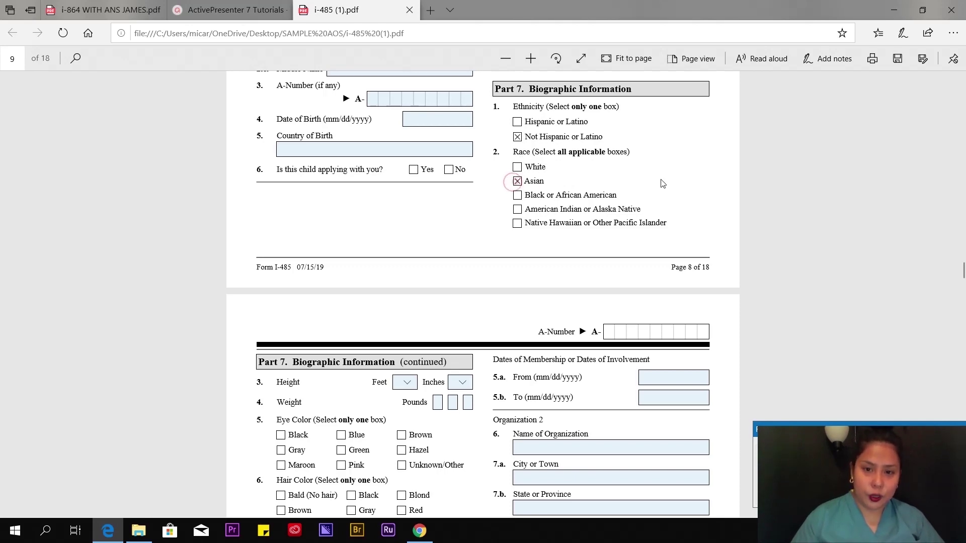
- Set height 5 ft 6 in, weight 160 lb, eye colour Brown and hair colour Black
scroll(702, 246, down, 3)
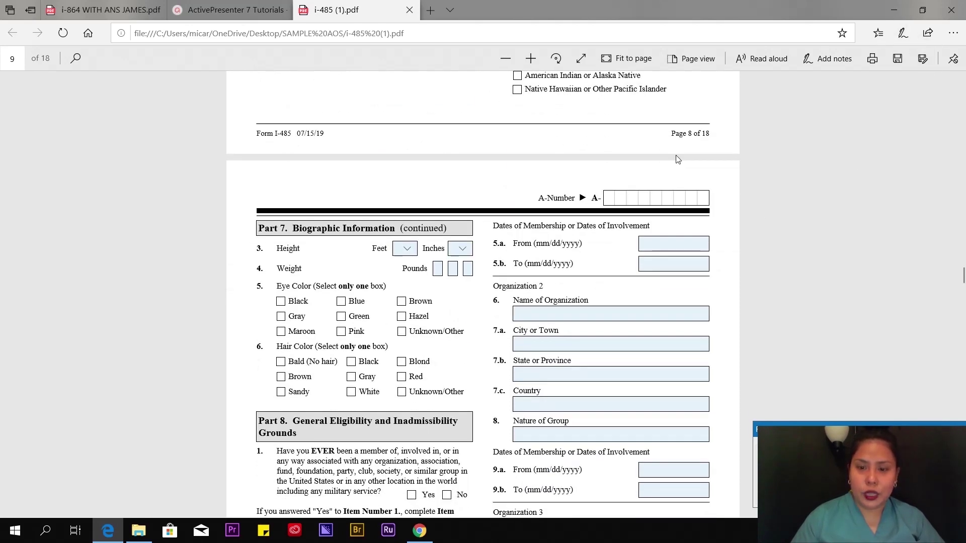
scroll(682, 147, down, 2)
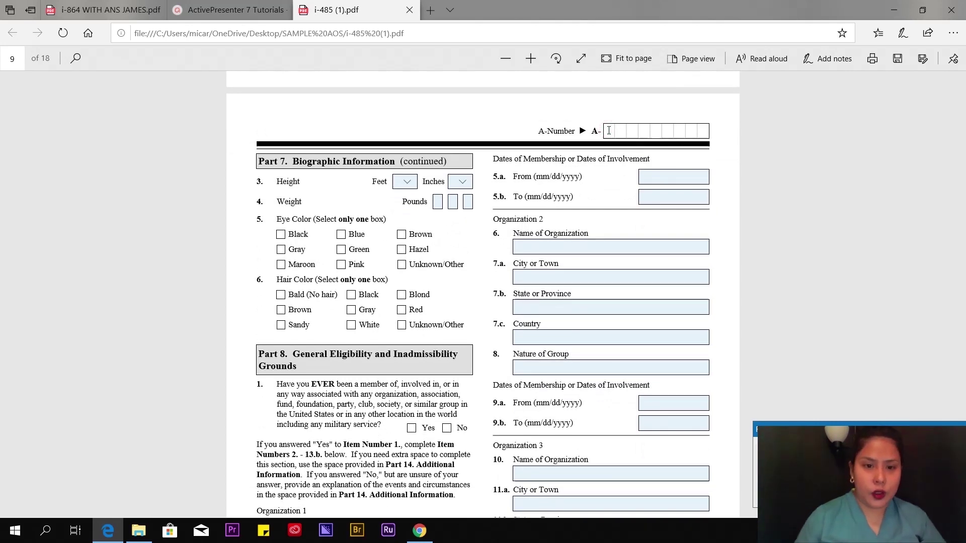
scroll(406, 124, down, 2)
click(407, 115)
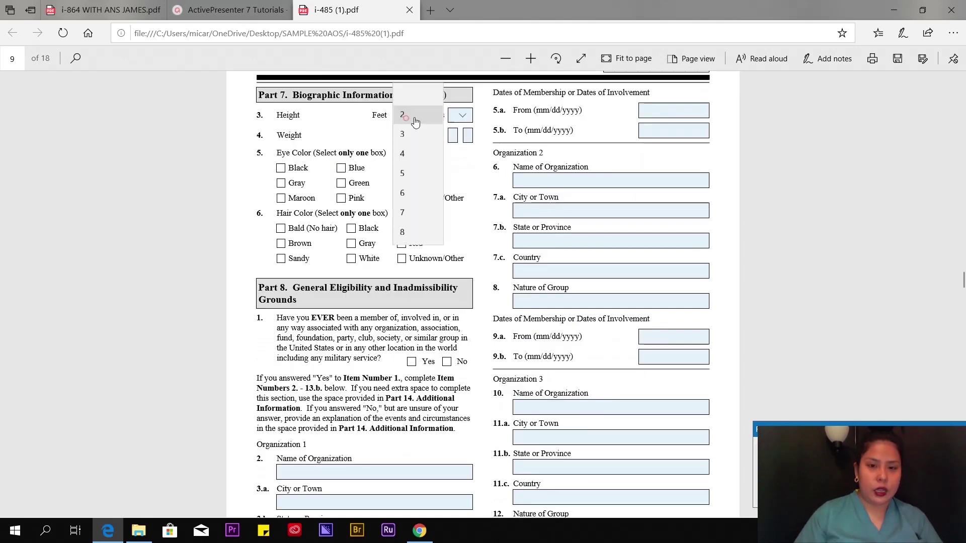
click(412, 175)
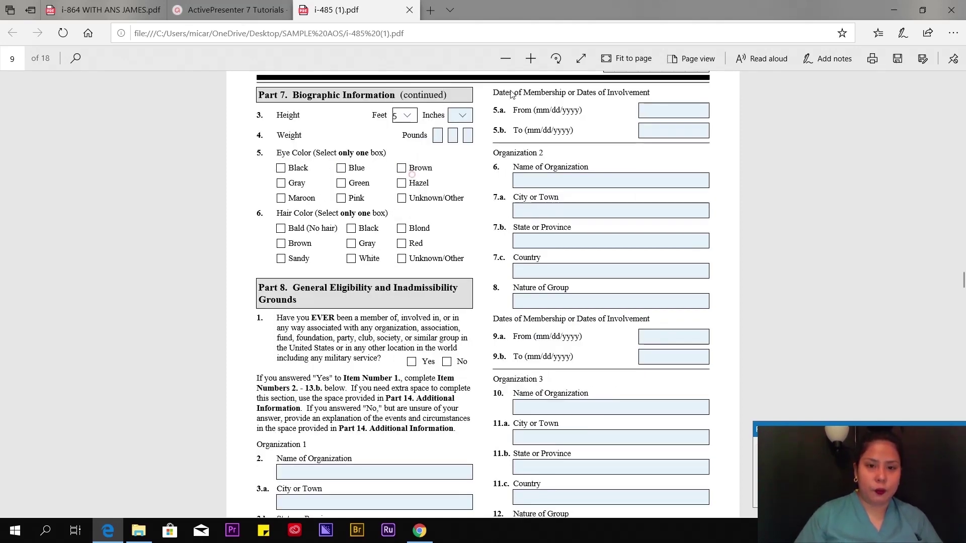
click(460, 115)
click(471, 156)
key(Tab)
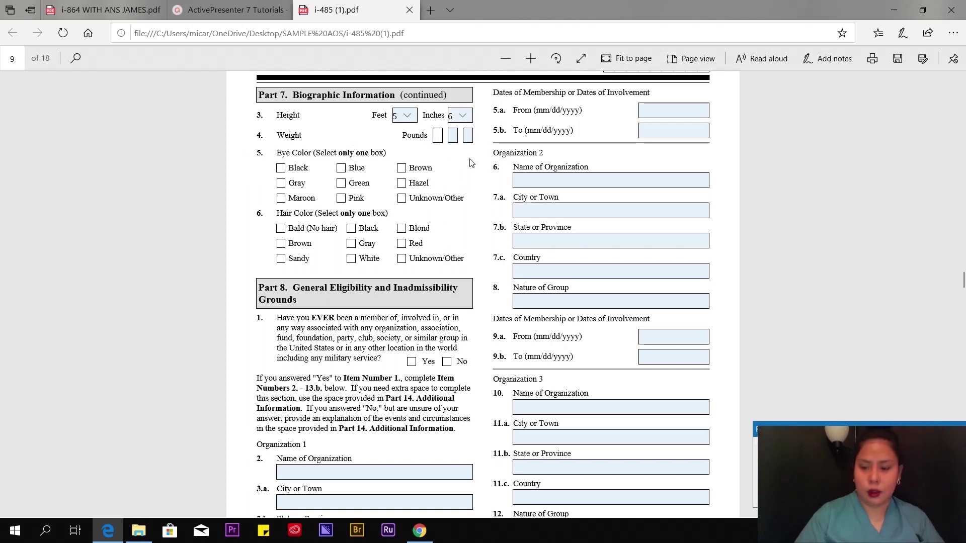
text(160)
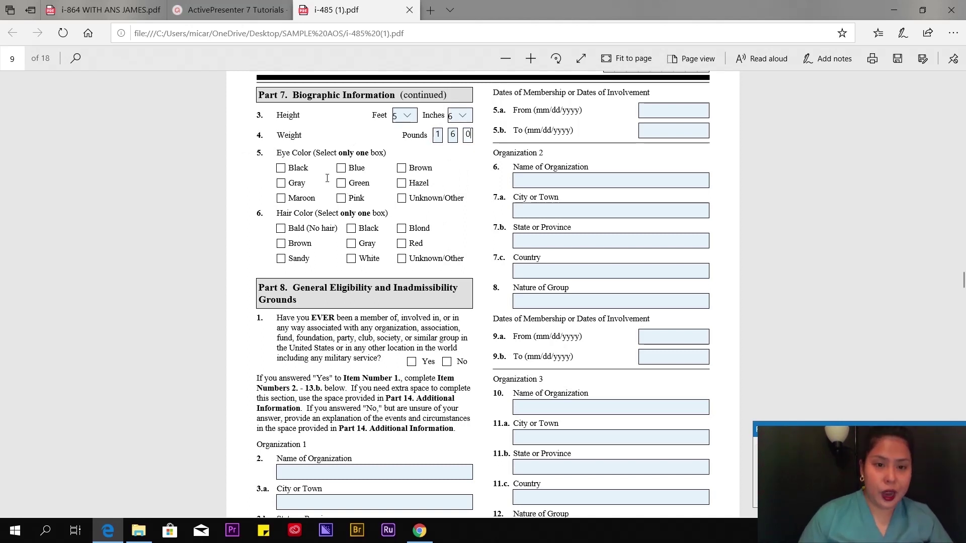
click(401, 168)
click(401, 168)
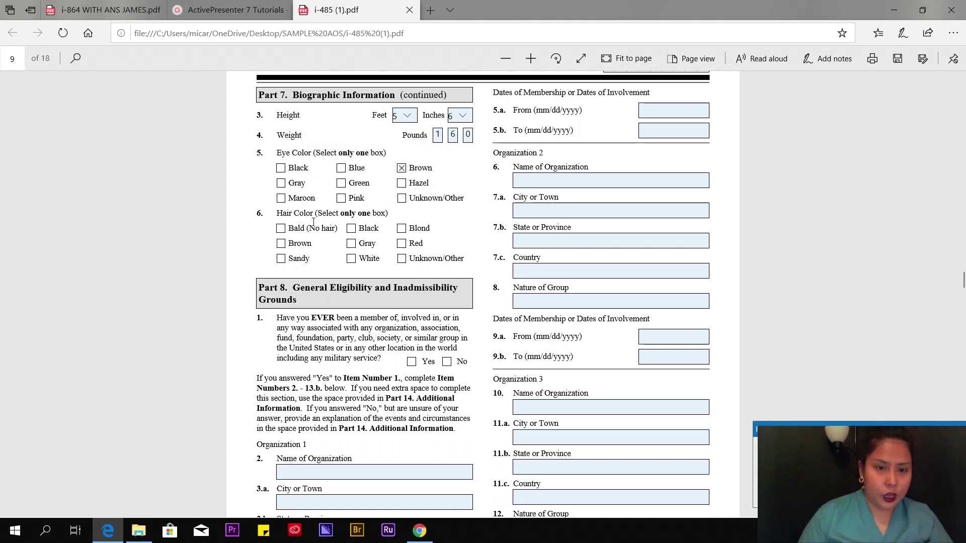
click(351, 229)
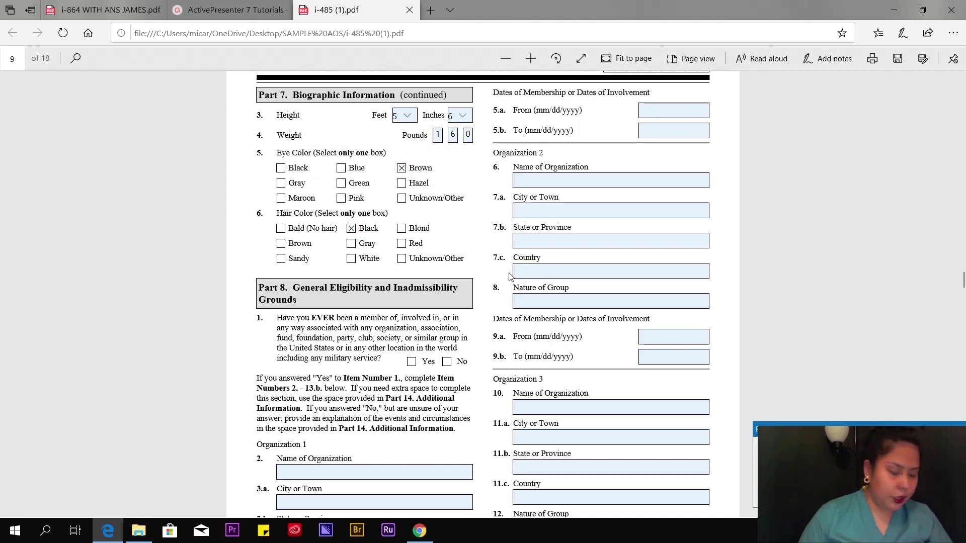
- Answer No to Part 8 item 1 on organization or group membership
scroll(272, 144, down, 4)
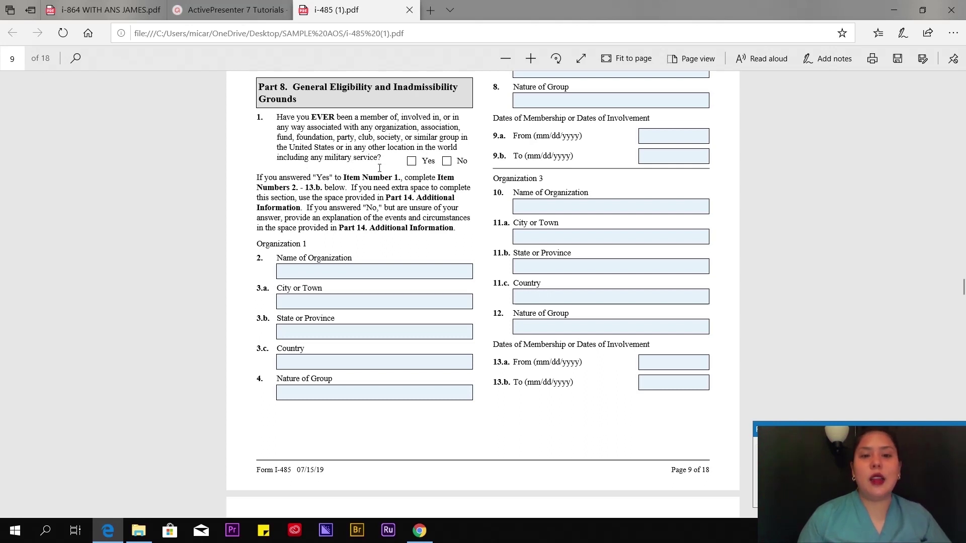
click(447, 161)
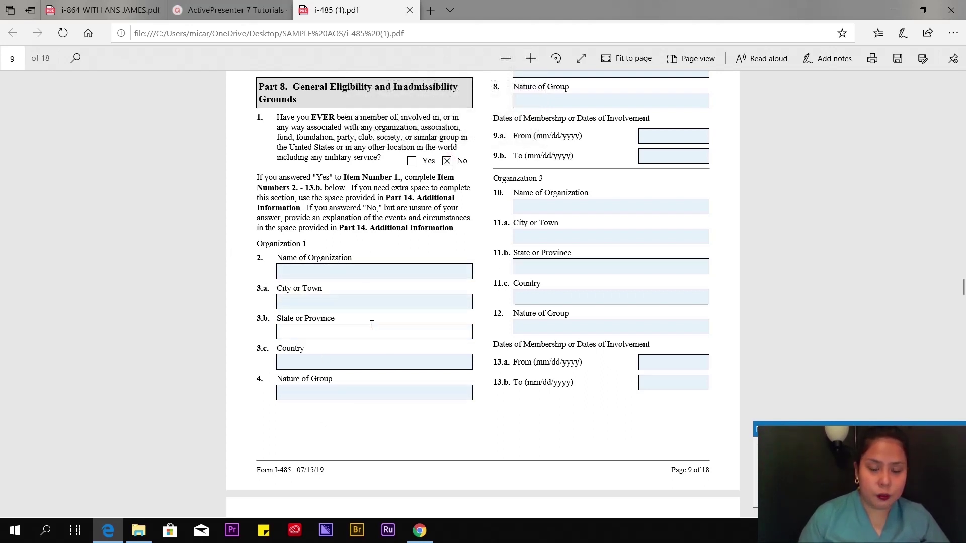
- Scroll through the Part 8 eligibility questions on pages 10–12 without answering them
scroll(537, 244, up, 10)
scroll(537, 244, down, 11)
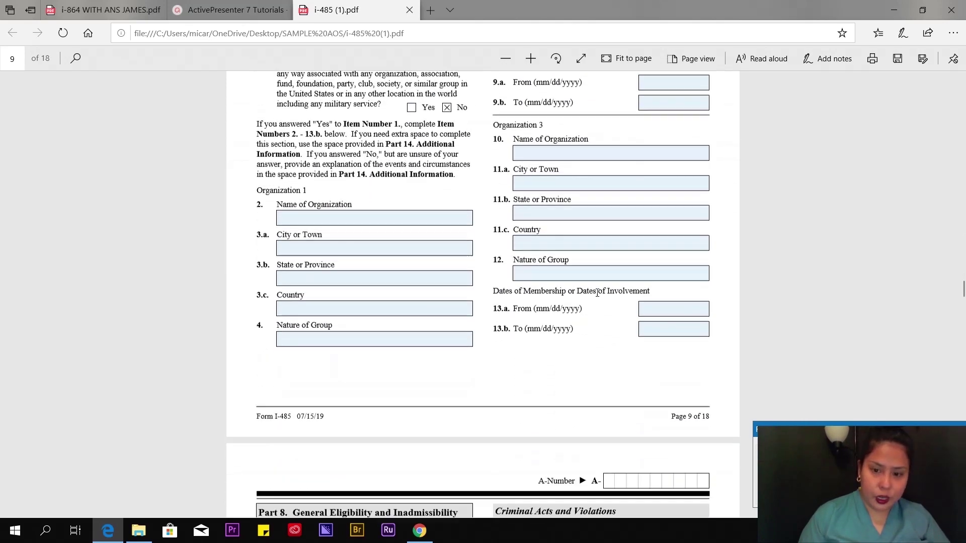
scroll(621, 316, down, 2)
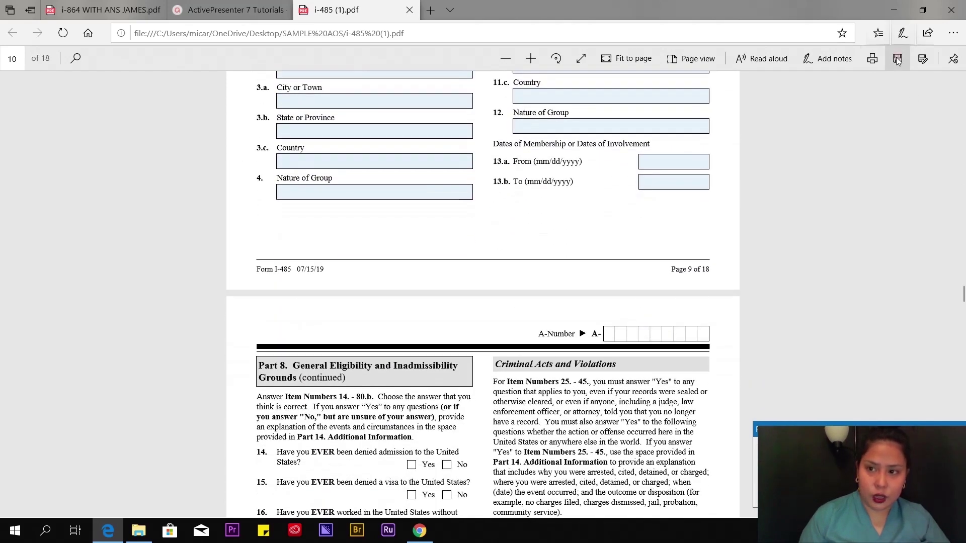
scroll(688, 279, down, 4)
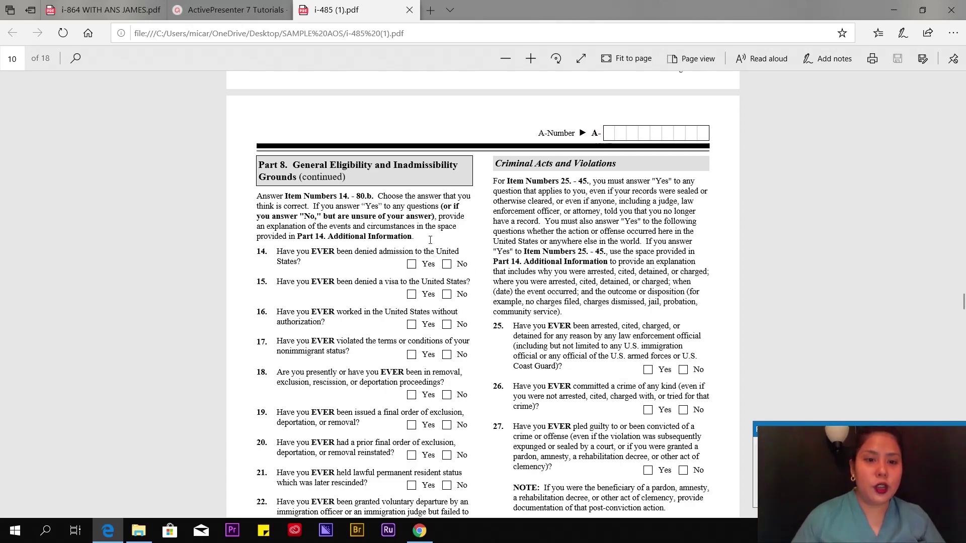
scroll(423, 238, down, 5)
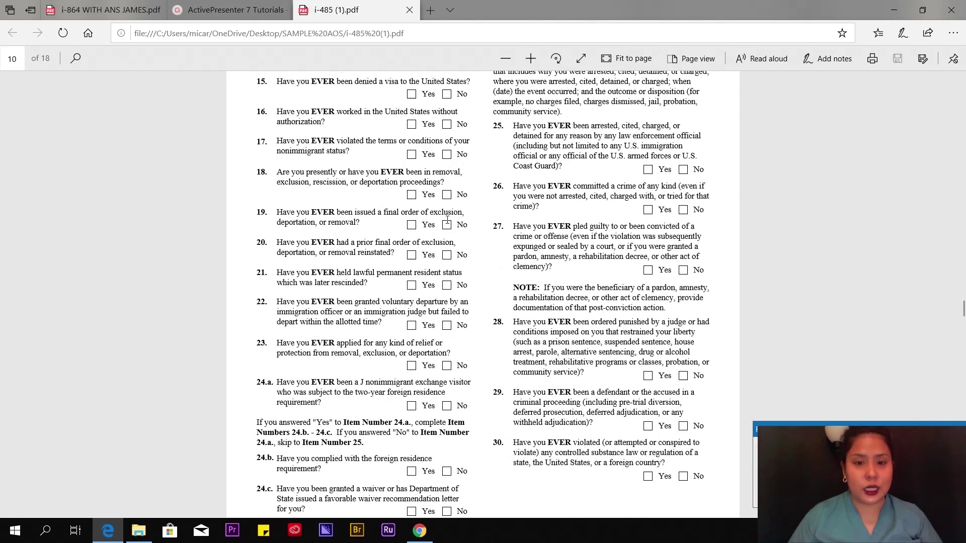
scroll(438, 222, up, 5)
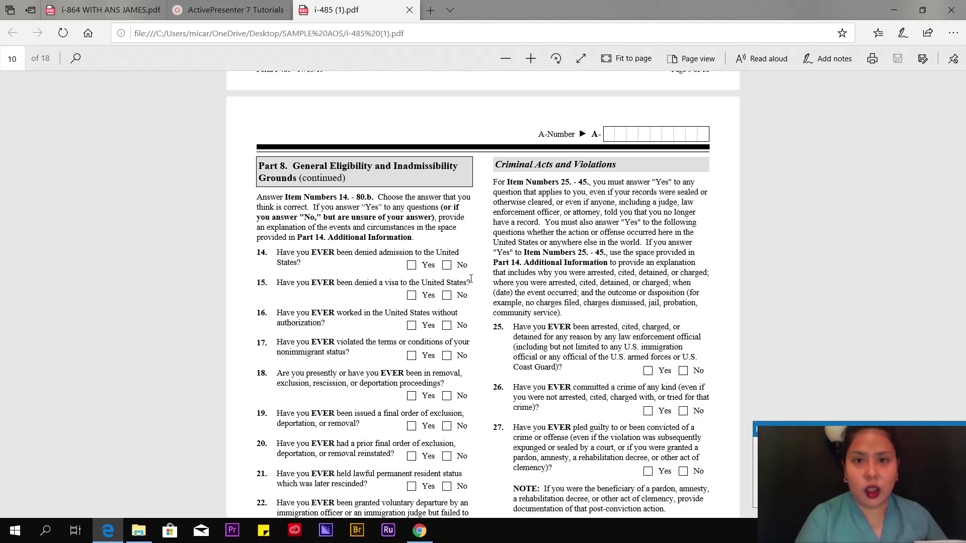
scroll(471, 279, down, 15)
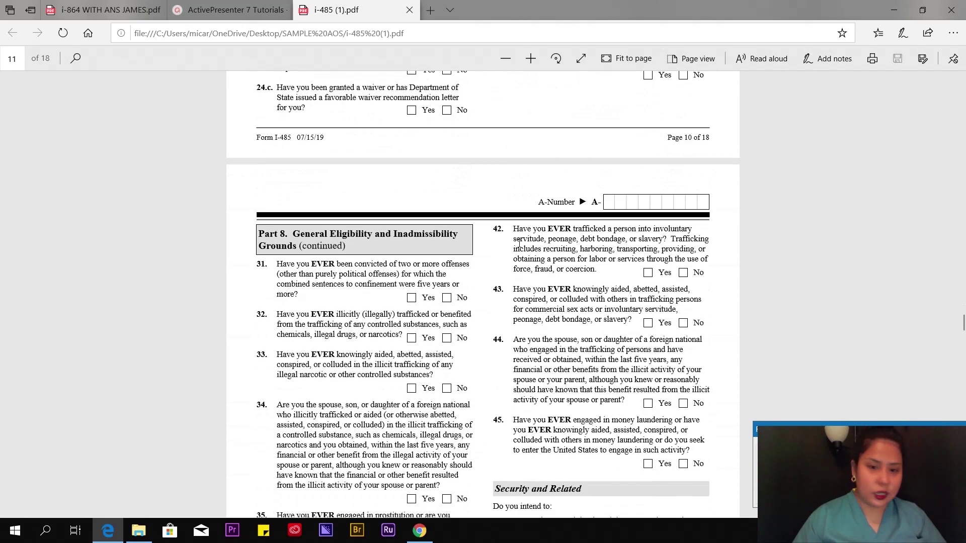
scroll(518, 246, down, 9)
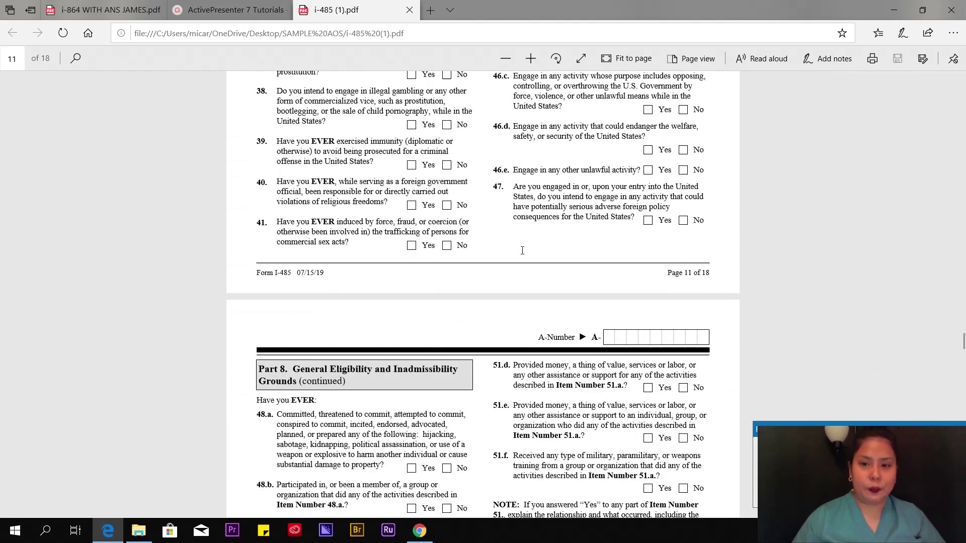
scroll(523, 248, up, 6)
scroll(524, 242, up, 2)
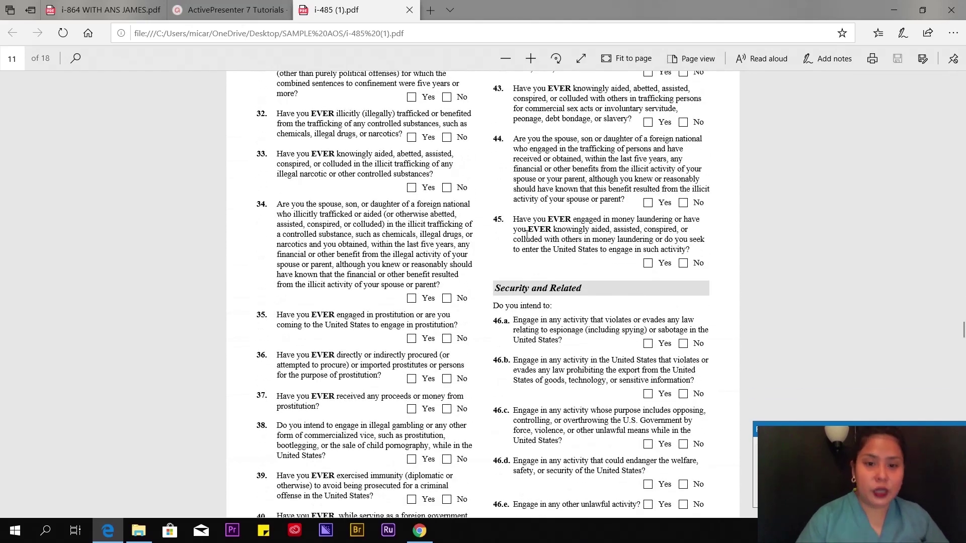
scroll(526, 234, up, 15)
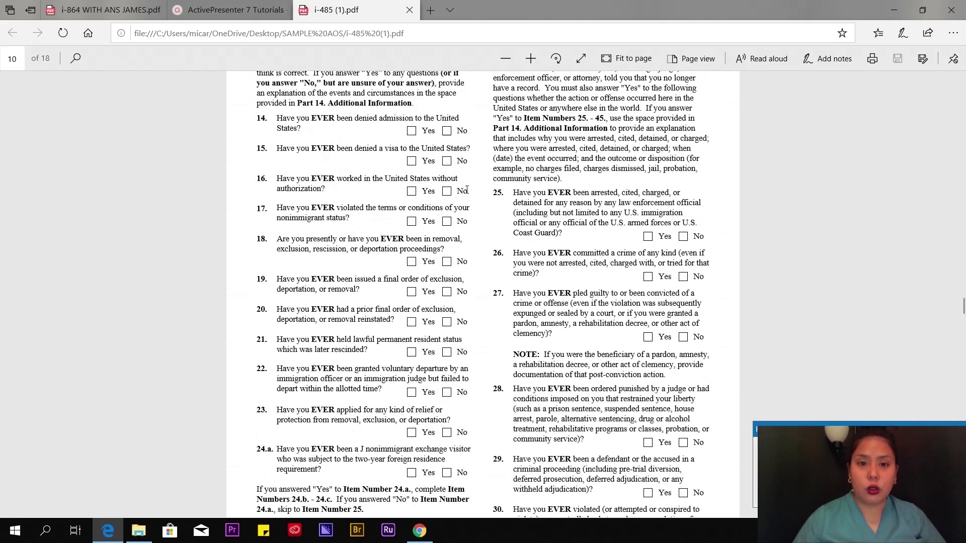
scroll(467, 234, up, 3)
scroll(480, 238, down, 3)
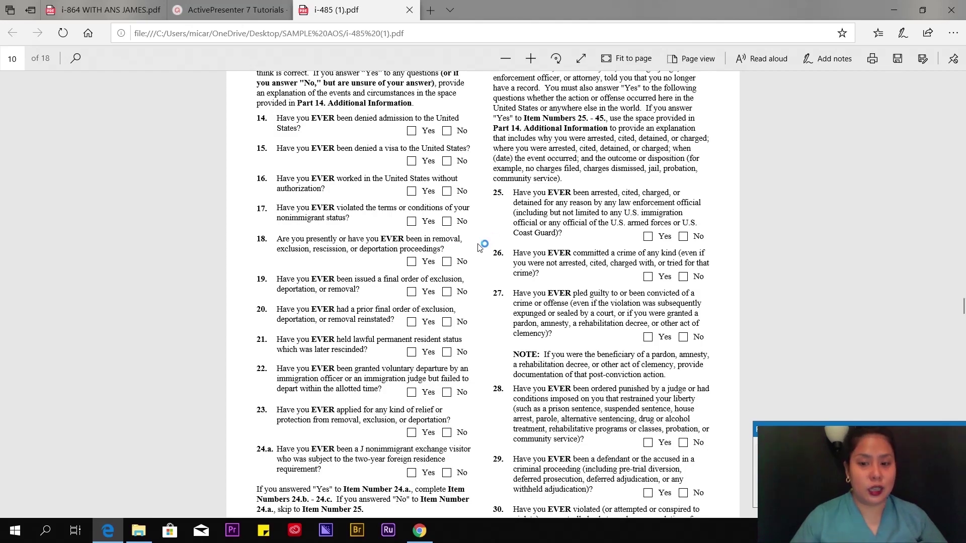
scroll(478, 249, down, 12)
scroll(469, 263, down, 9)
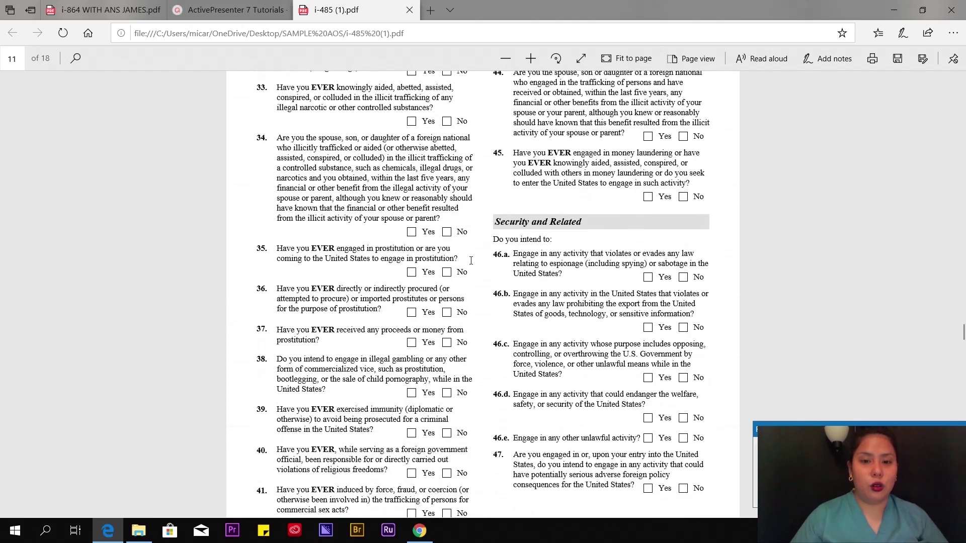
scroll(477, 255, up, 12)
scroll(476, 256, up, 10)
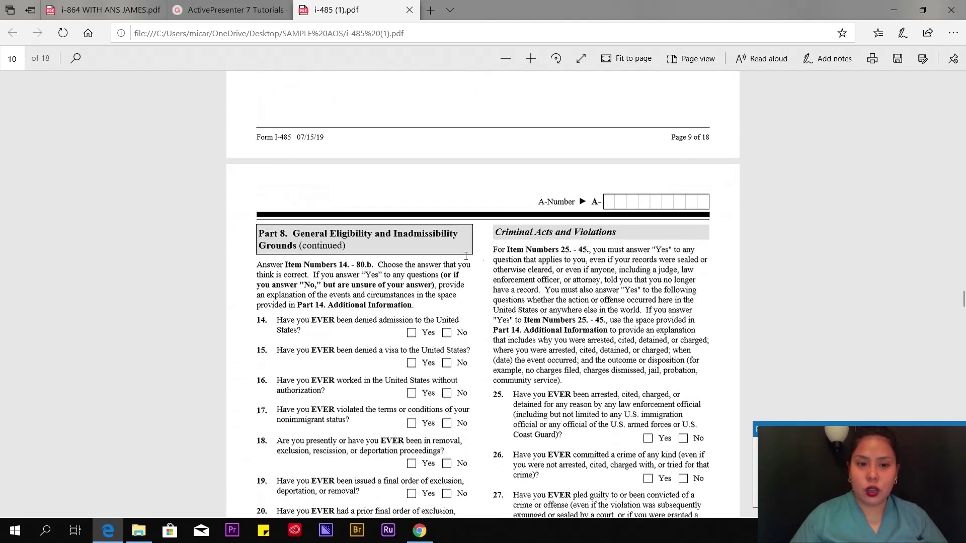
scroll(277, 245, down, 4)
scroll(353, 254, up, 2)
scroll(434, 266, down, 8)
scroll(434, 266, down, 15)
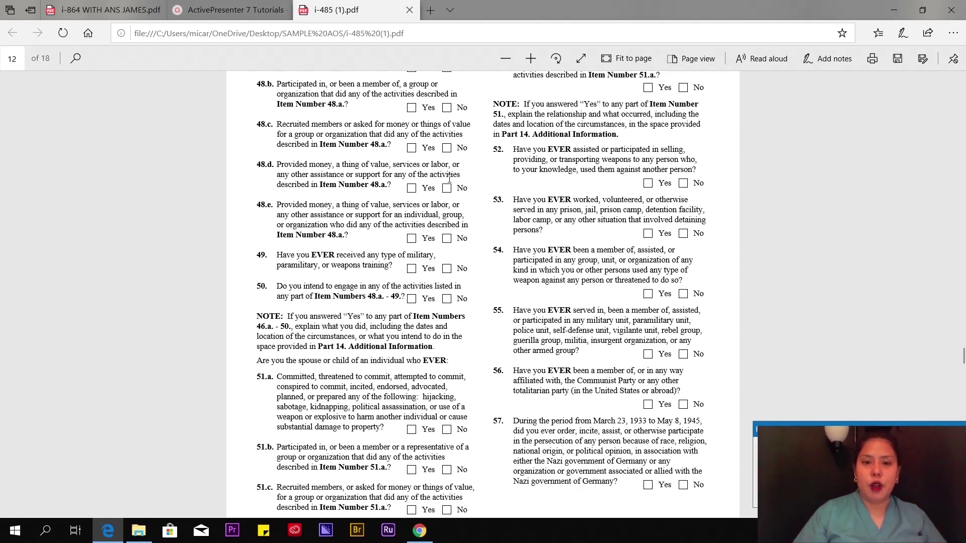
scroll(451, 184, up, 4)
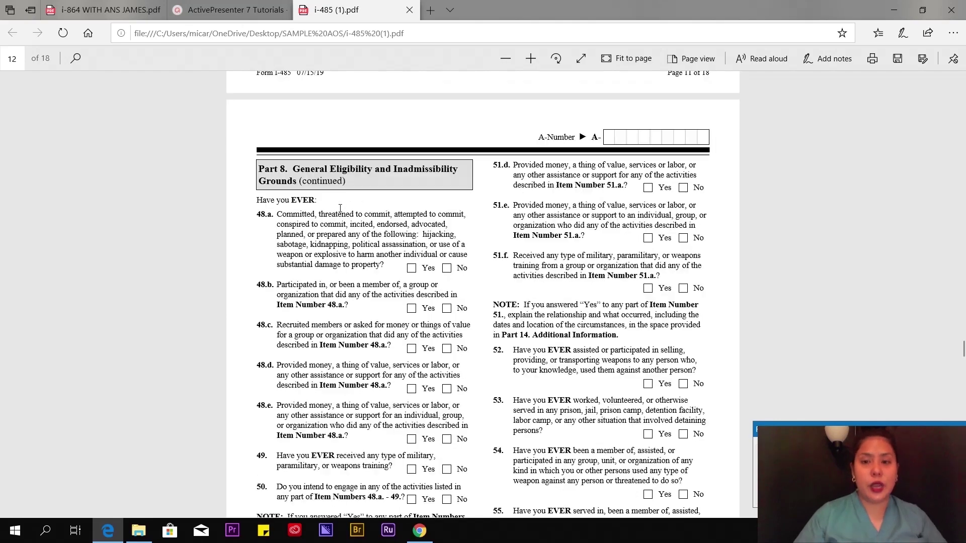
scroll(340, 208, down, 3)
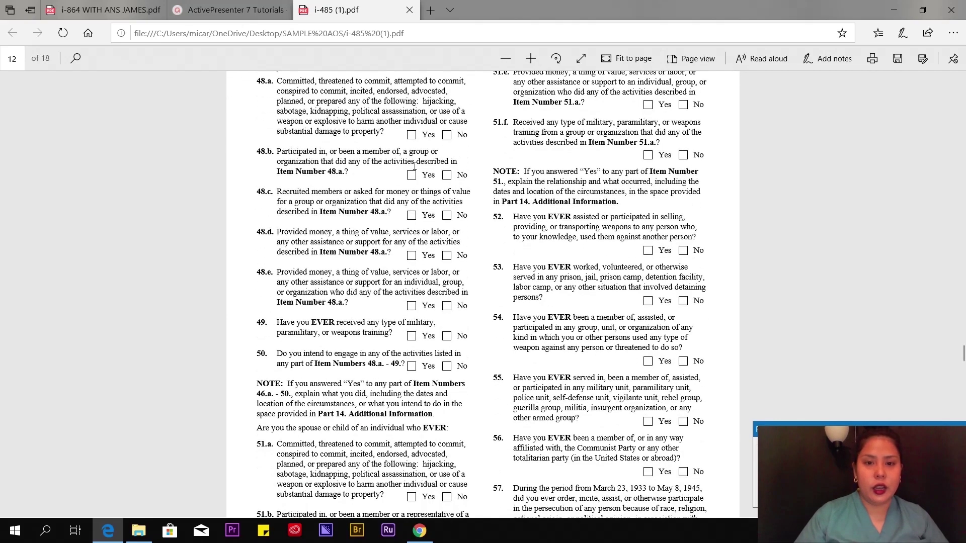
scroll(487, 174, down, 20)
- Answer No to Part 9 item 1 on requesting a disability accommodation
scroll(480, 195, down, 8)
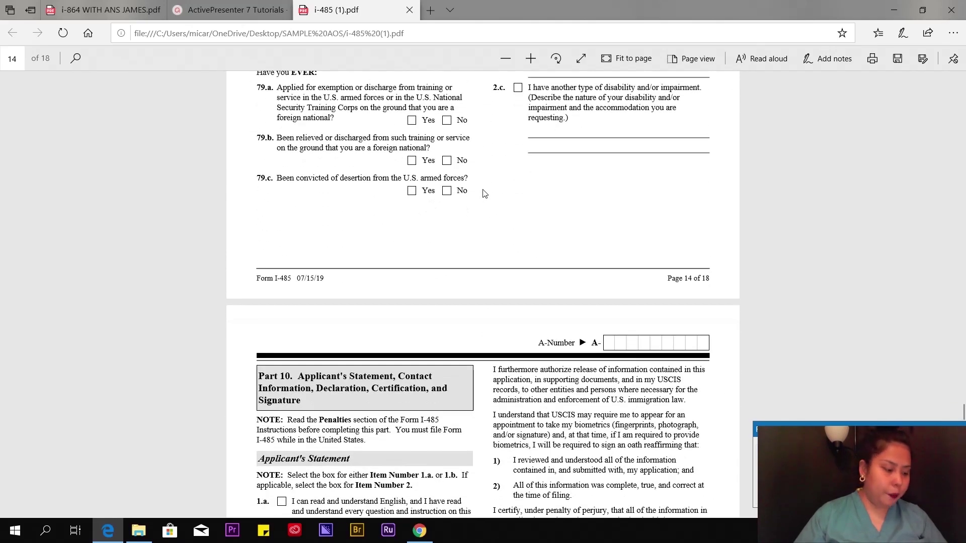
scroll(484, 193, down, 2)
scroll(484, 193, down, 10)
scroll(608, 242, up, 20)
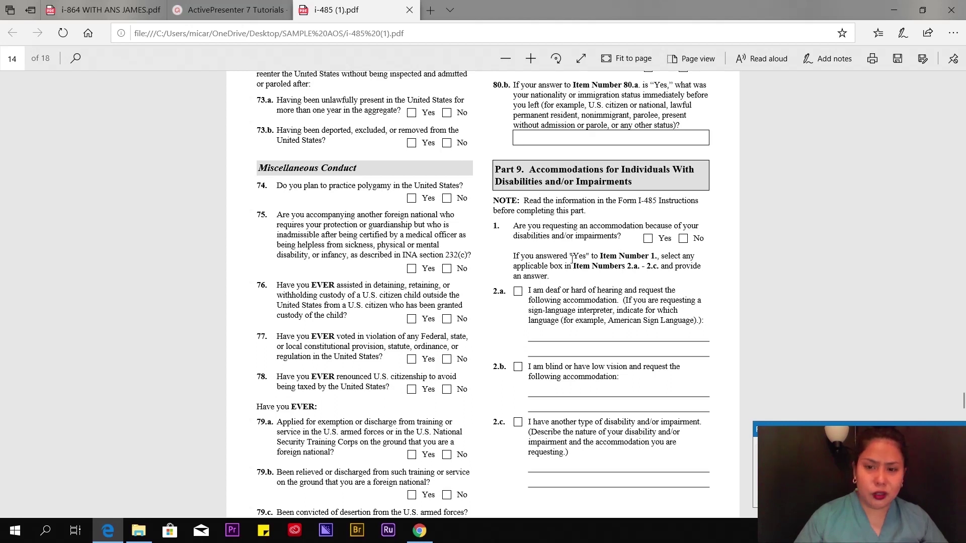
click(685, 241)
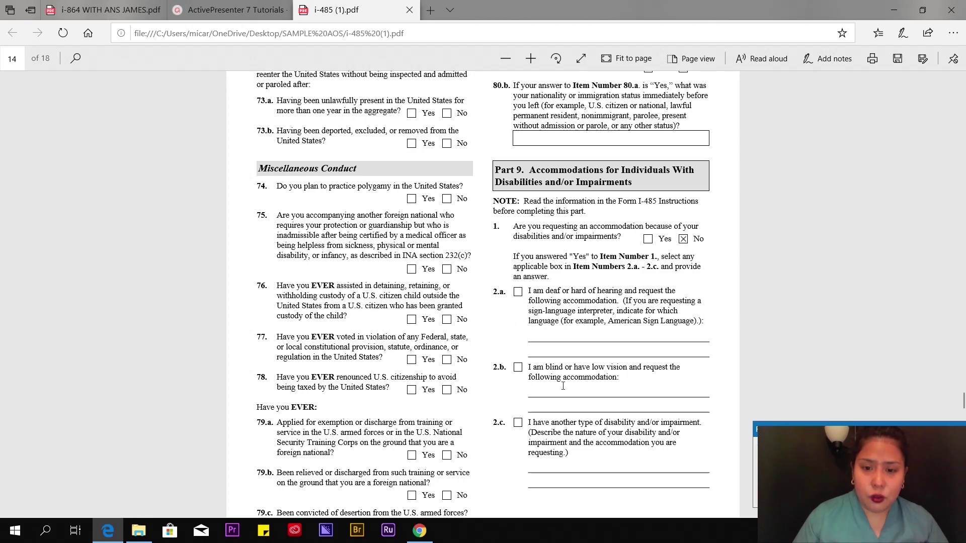
scroll(563, 380, down, 10)
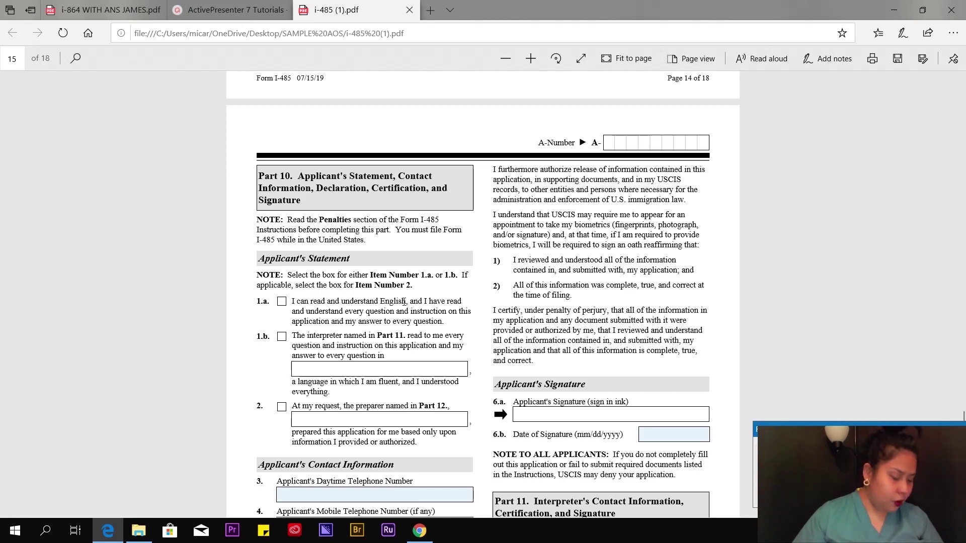
- Check item 1.a stating the applicant reads and understands English
scroll(404, 301, down, 1)
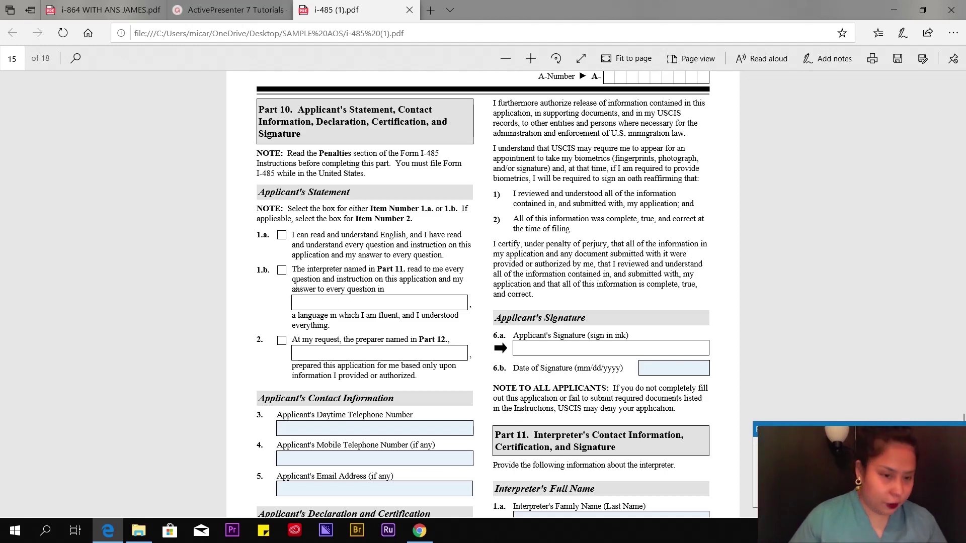
click(281, 236)
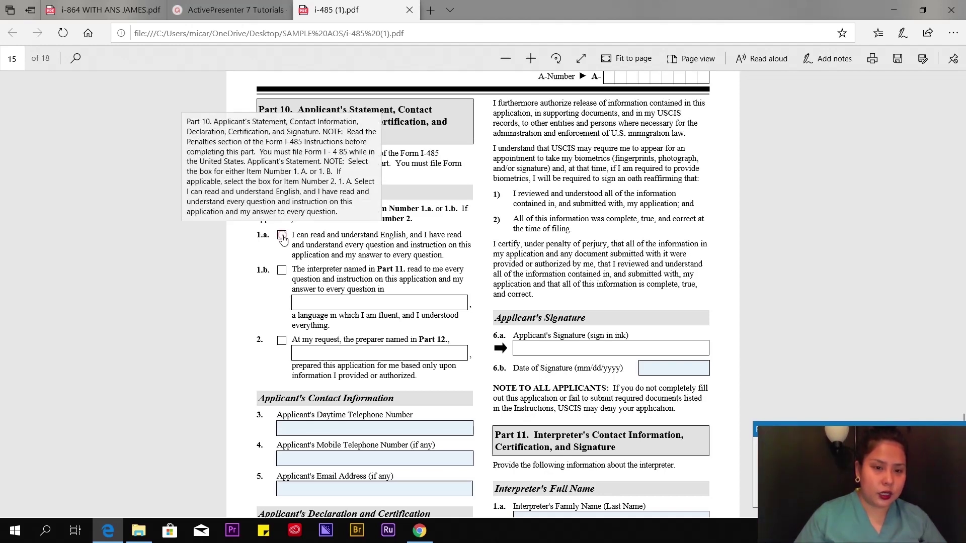
scroll(212, 316, down, 3)
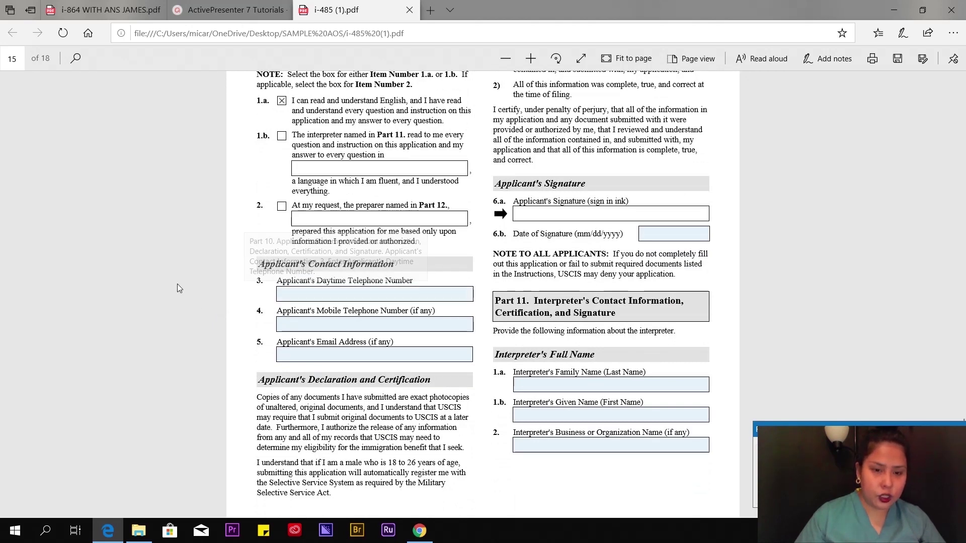
scroll(332, 295, down, 1)
scroll(331, 294, down, 1)
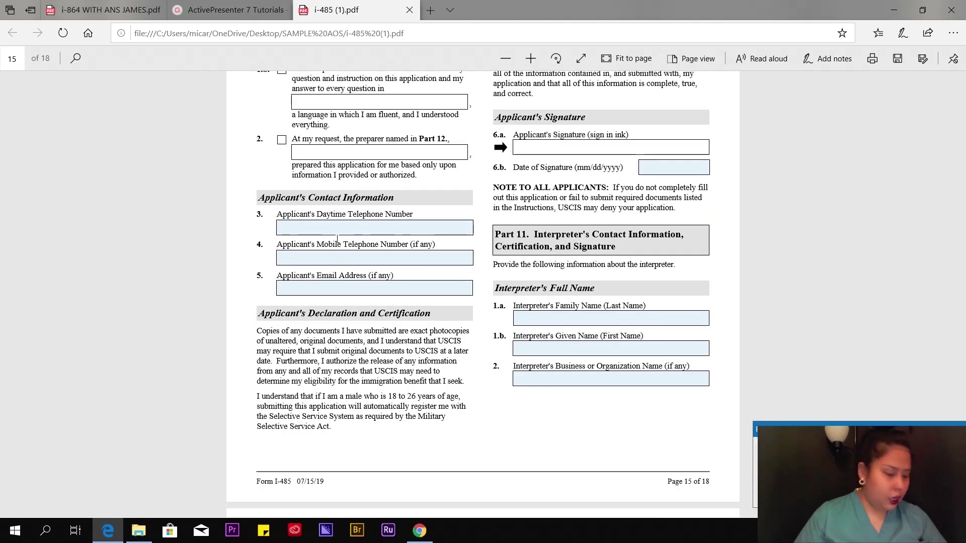
scroll(337, 239, down, 1)
- Enter the applicant's mobile telephone number and e-mail address
click(338, 160)
click(329, 193)
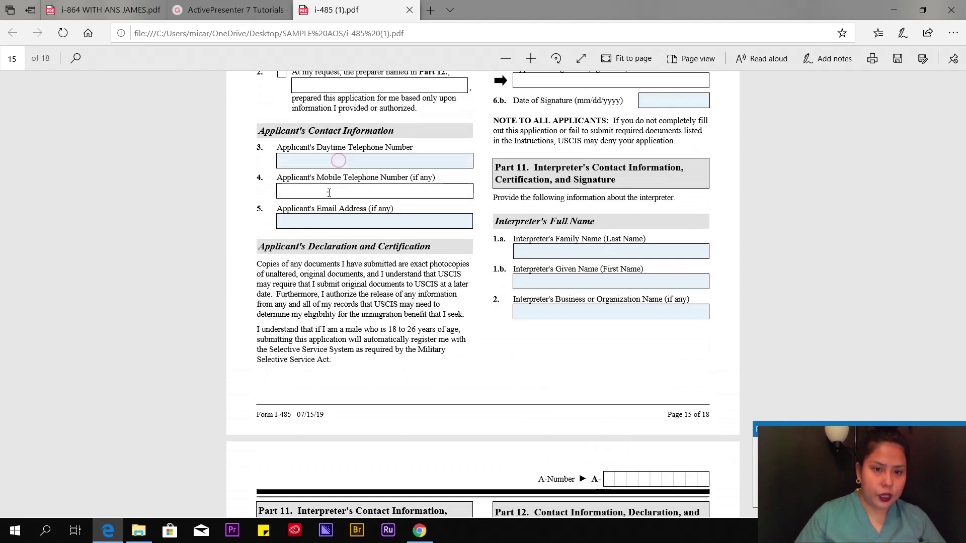
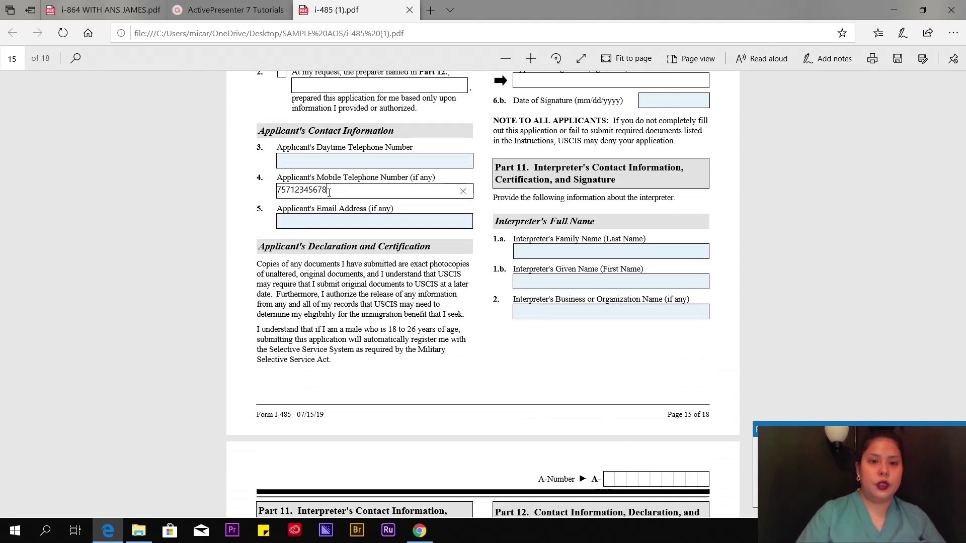
click(337, 222)
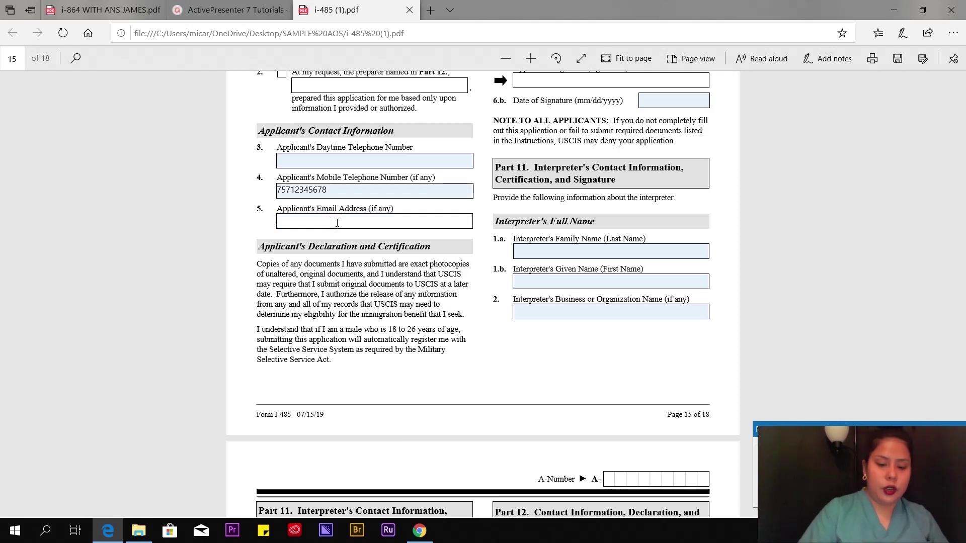
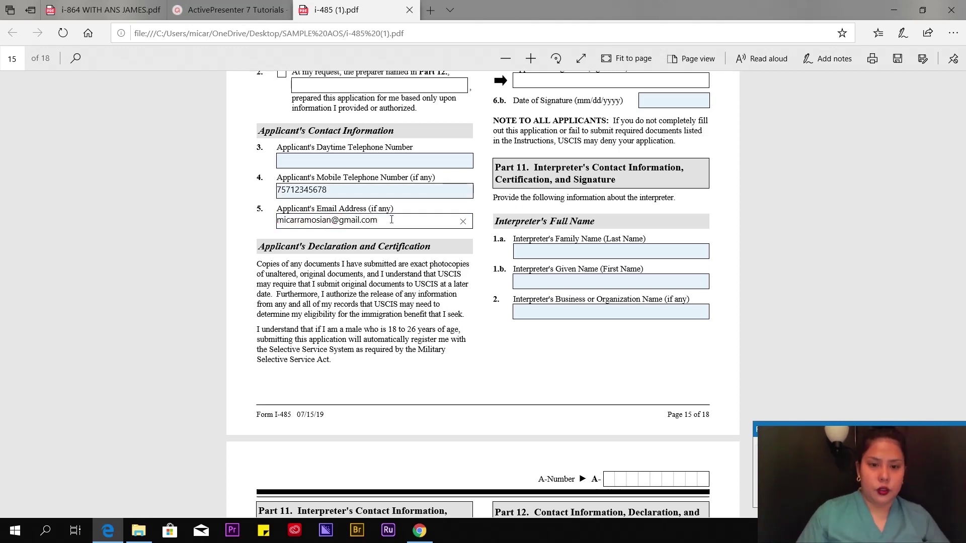
- Review the applicant's signature section, clicking into the Date of Signature field without filling it
scroll(615, 267, up, 6)
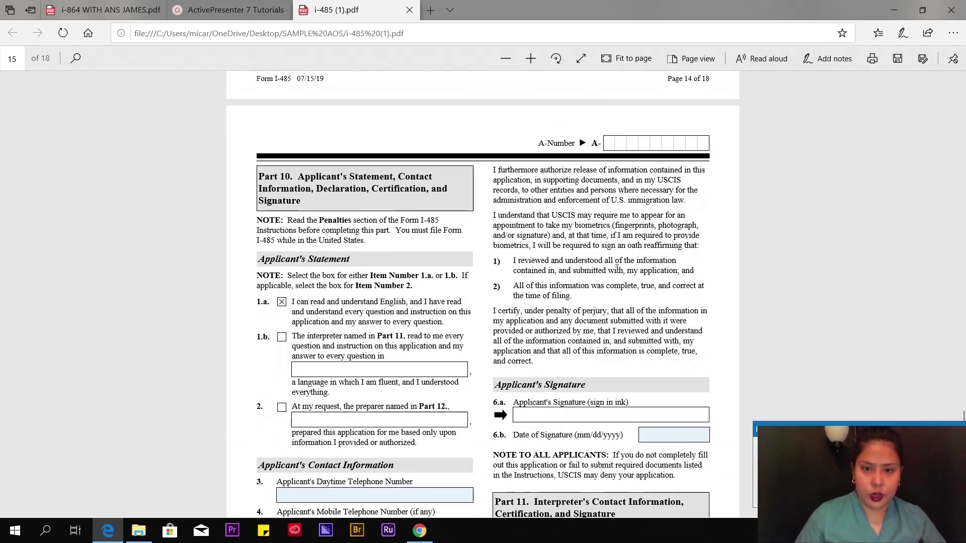
scroll(613, 254, up, 1)
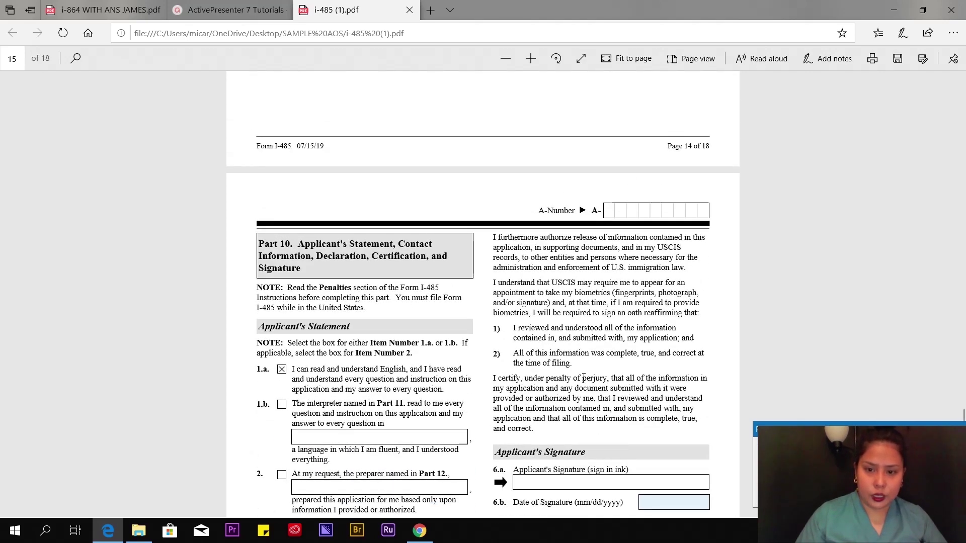
scroll(599, 341, down, 2)
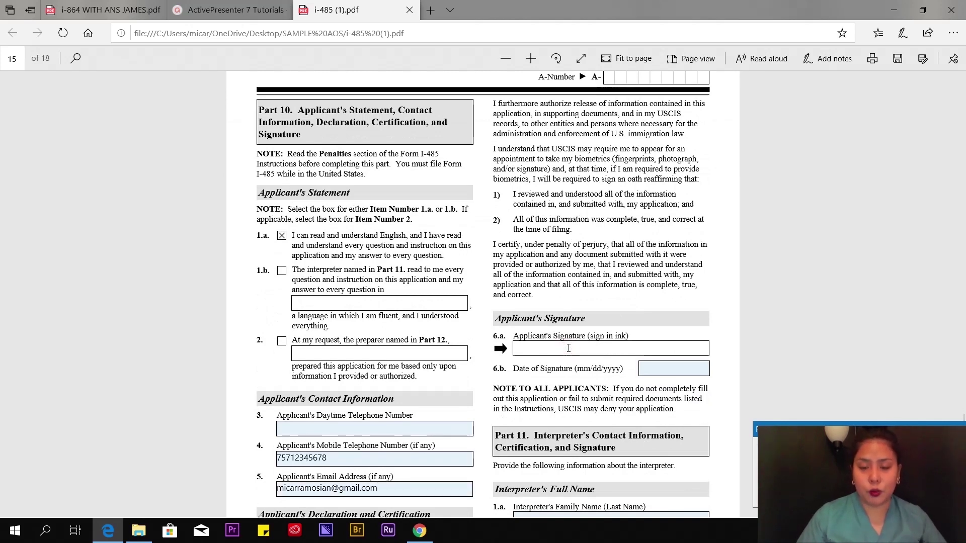
click(678, 369)
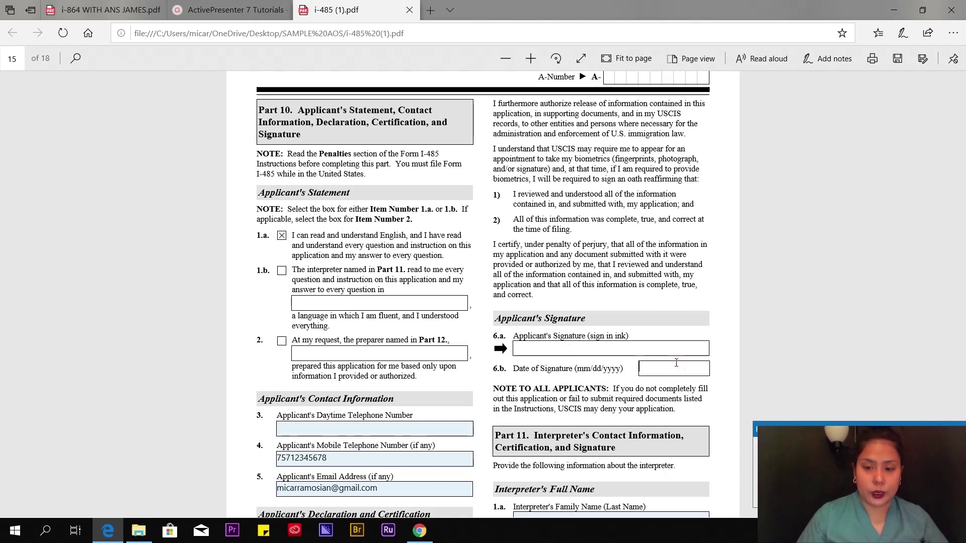
scroll(677, 354, down, 2)
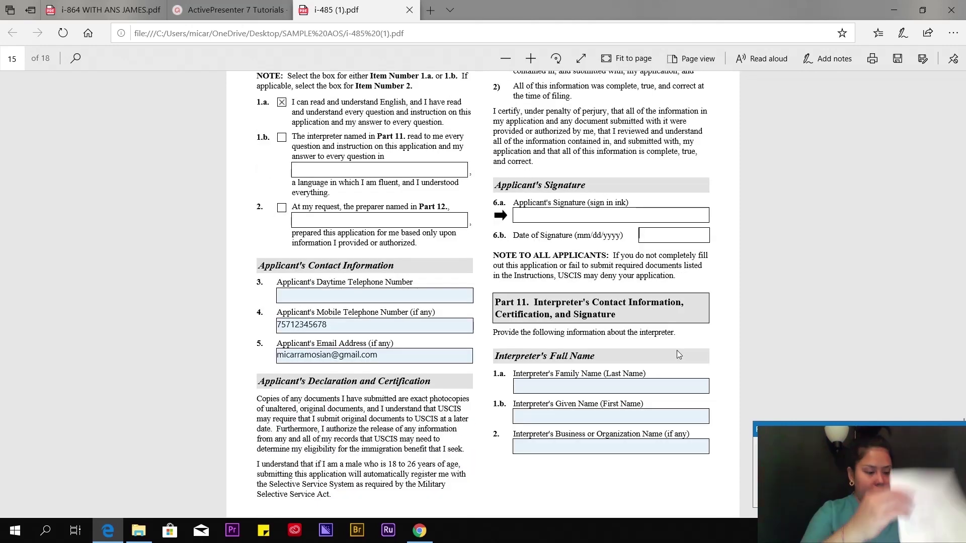
scroll(644, 322, down, 5)
scroll(637, 308, down, 5)
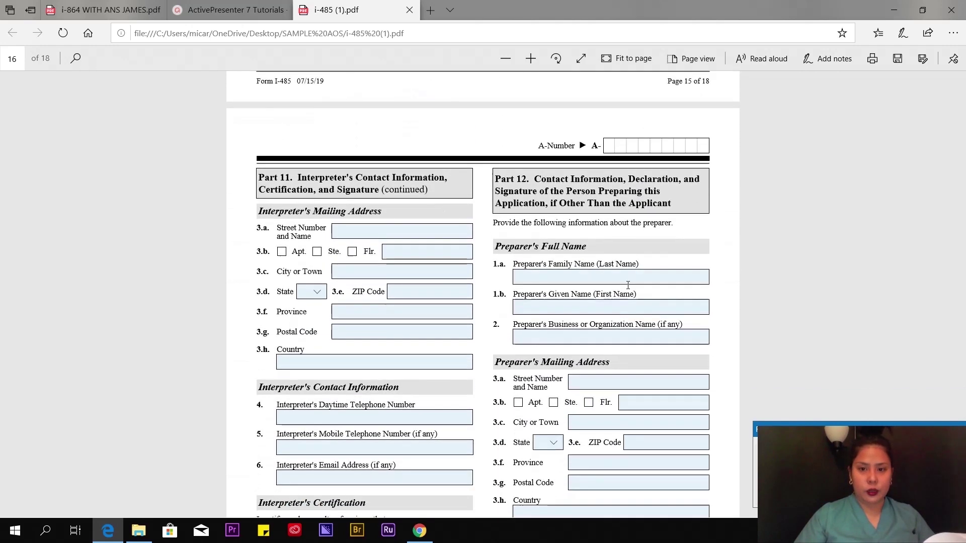
click(617, 277)
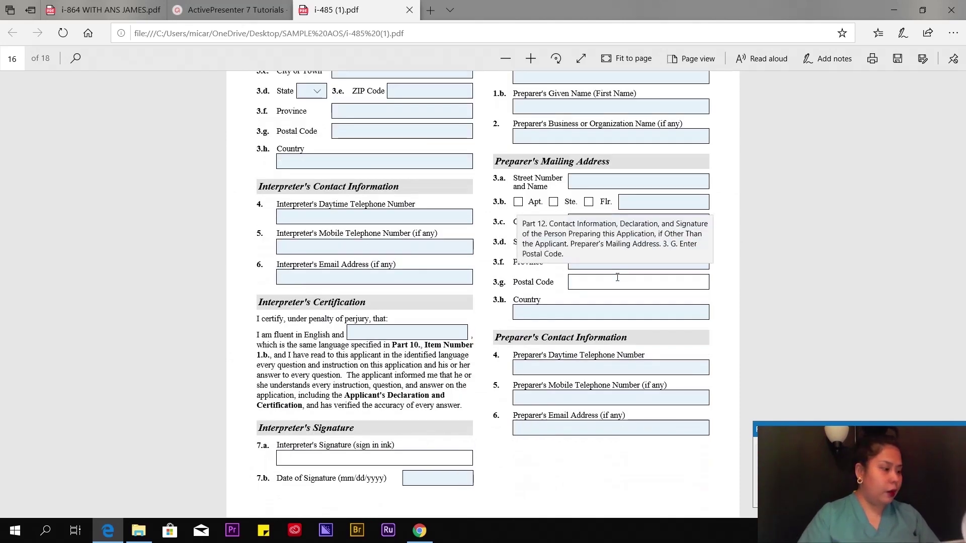
- Move on through the blank preparer and interview pages to Part 14 Additional Information on page 18
scroll(617, 277, down, 6)
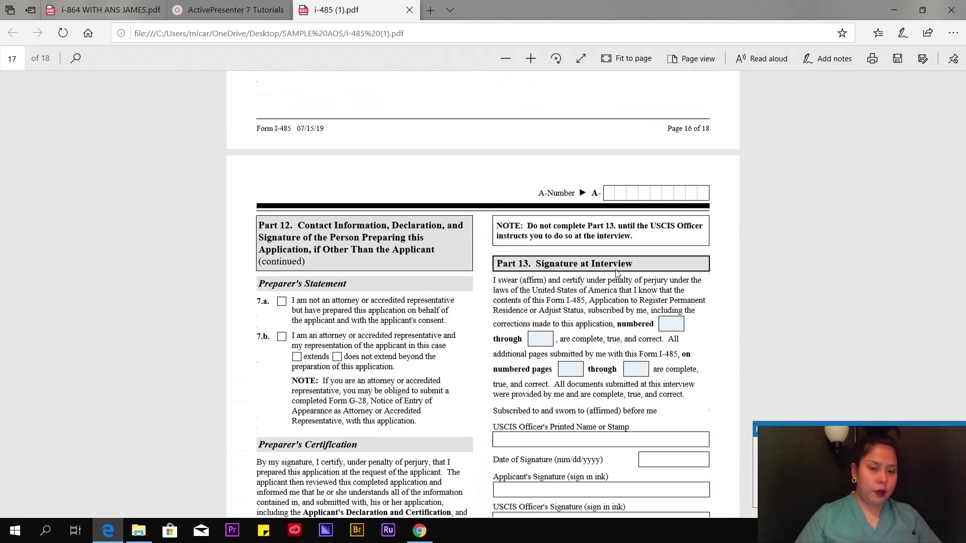
scroll(617, 273, down, 4)
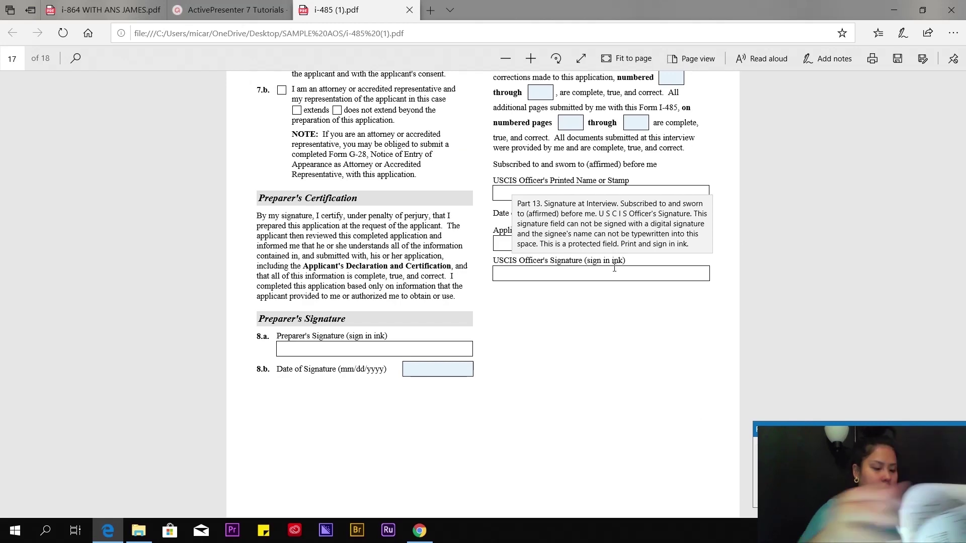
scroll(526, 202, up, 3)
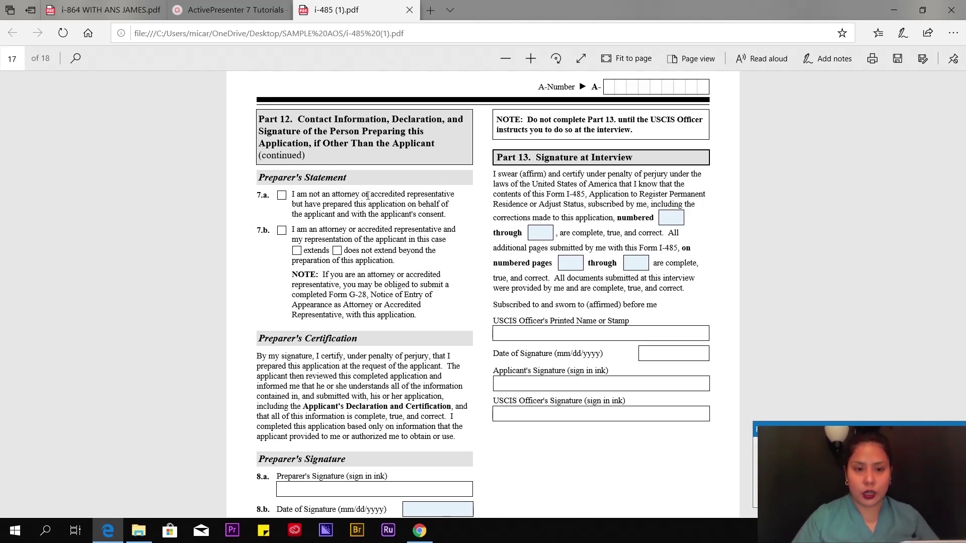
scroll(360, 201, down, 5)
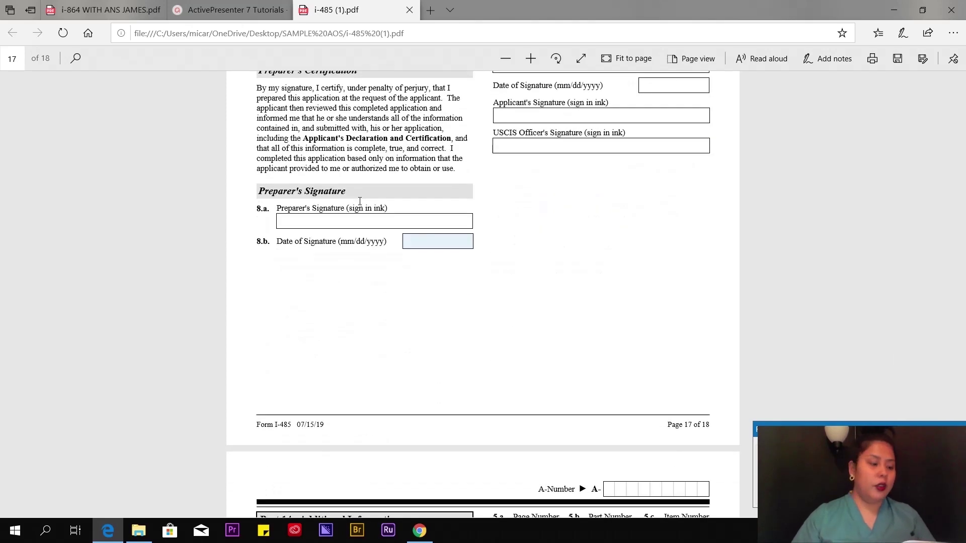
scroll(374, 200, down, 3)
scroll(374, 200, down, 6)
scroll(377, 205, up, 7)
- Check the Part 14 Family Name and A-Number fields, leaving them blank
scroll(372, 206, down, 2)
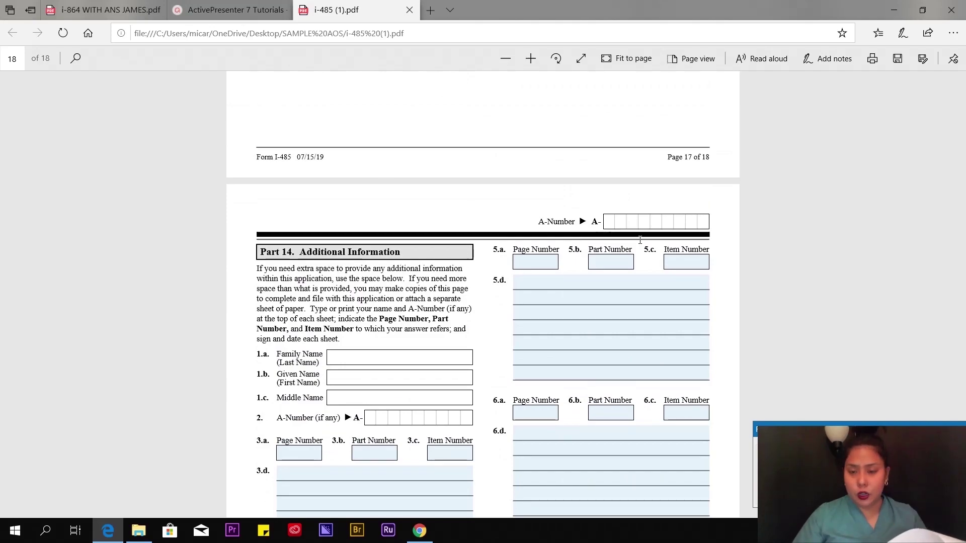
scroll(371, 210, up, 18)
scroll(613, 322, down, 5)
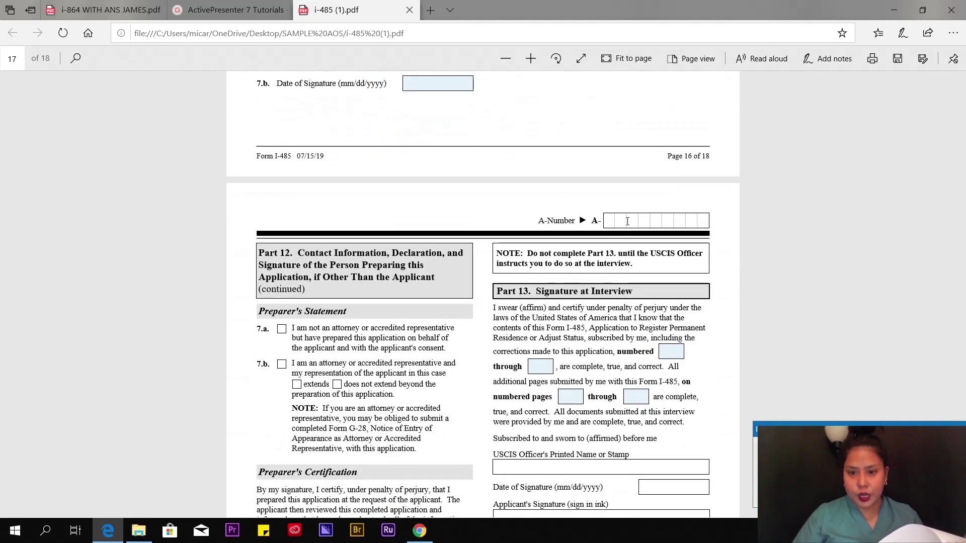
scroll(616, 251, down, 15)
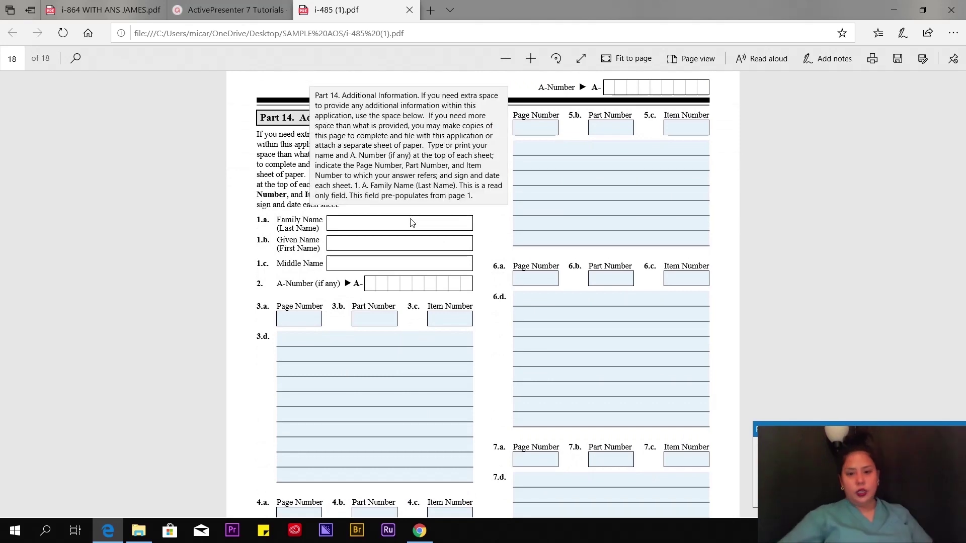
click(109, 208)
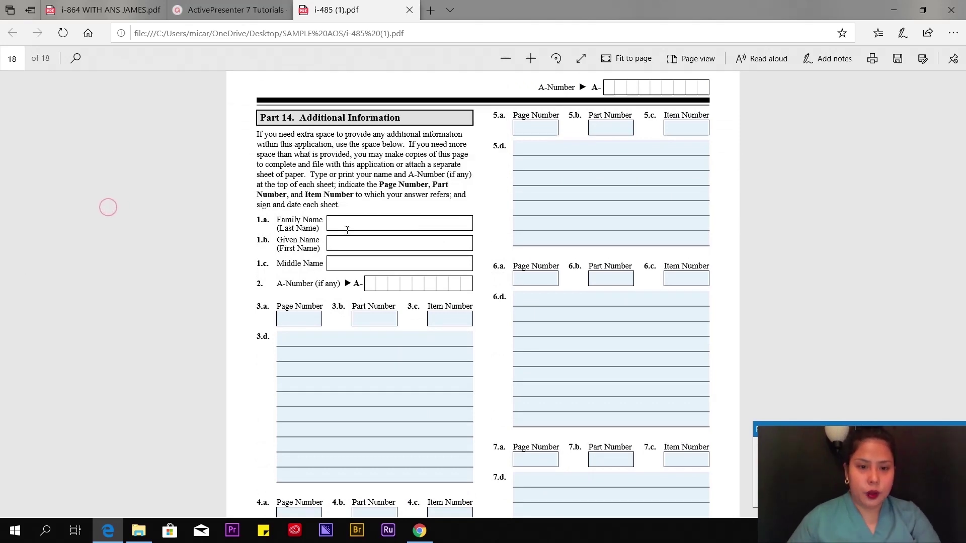
click(346, 228)
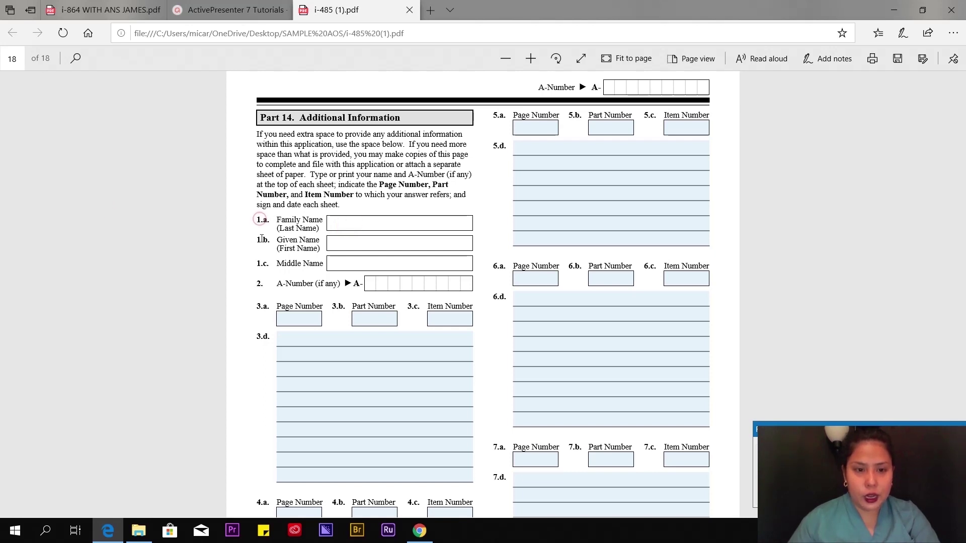
click(344, 225)
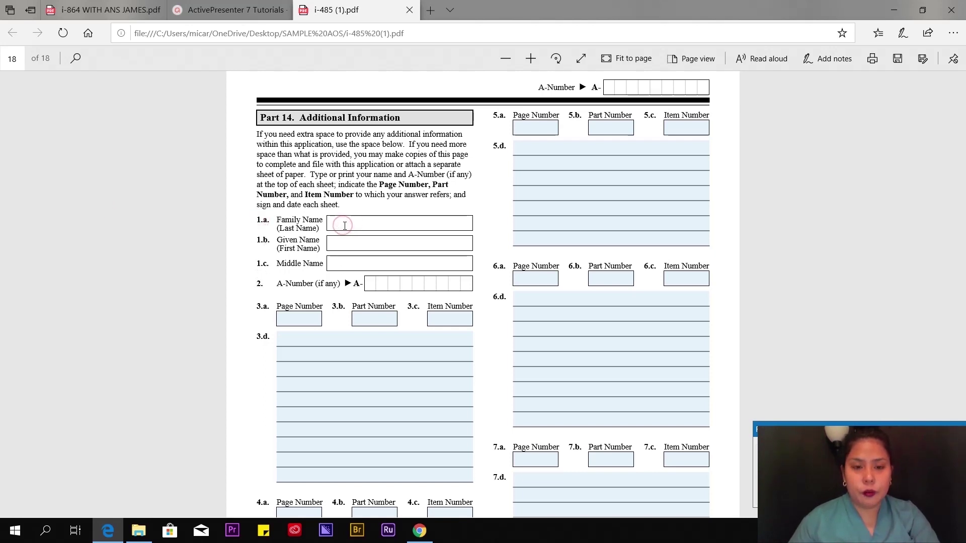
click(376, 281)
- Save i-485 (1).pdf with Part 14 items 3.a through 7.d left empty
click(346, 219)
click(365, 227)
click(382, 219)
scroll(392, 251, down, 4)
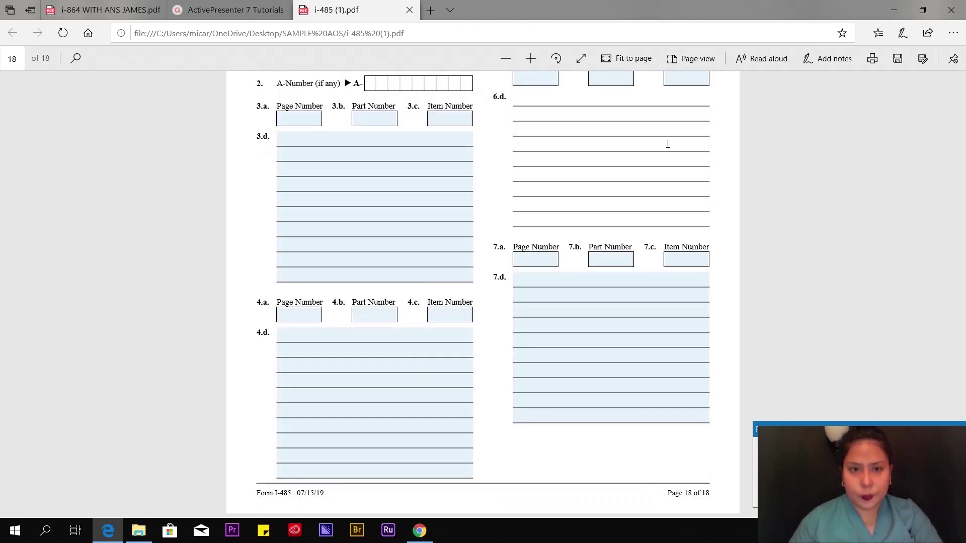
click(898, 60)
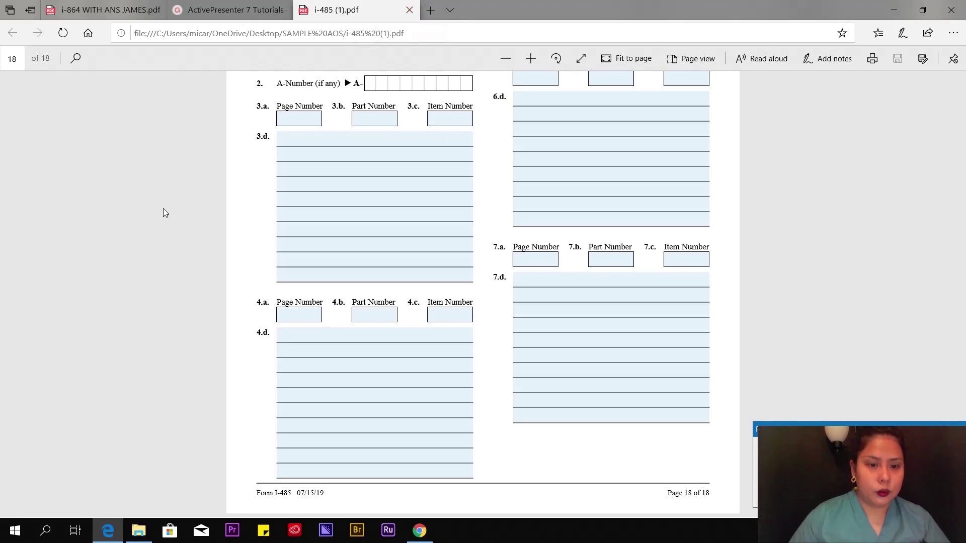
- Download the Form G-1145 e-notification PDF from Chrome's USCIS I-485 page, allowing multiple downloads
click(420, 531)
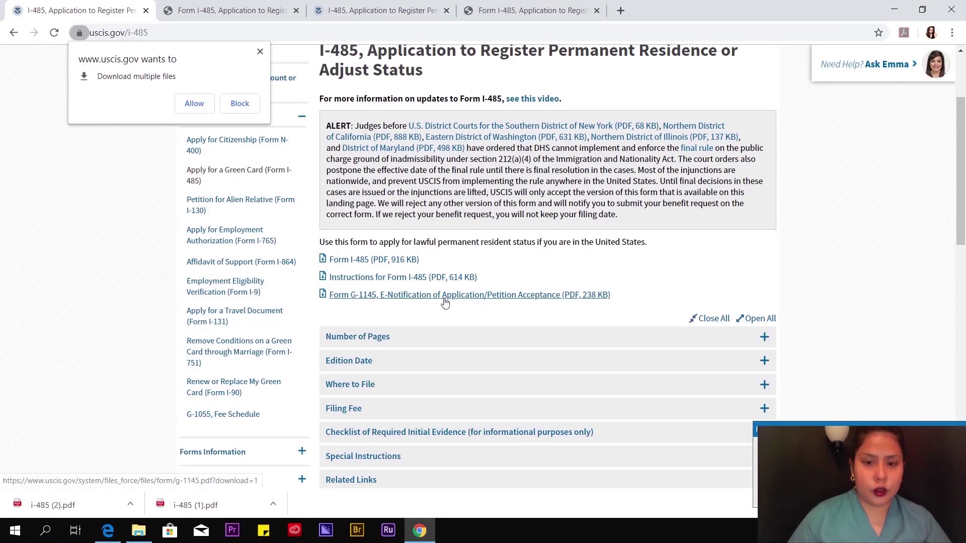
click(542, 294)
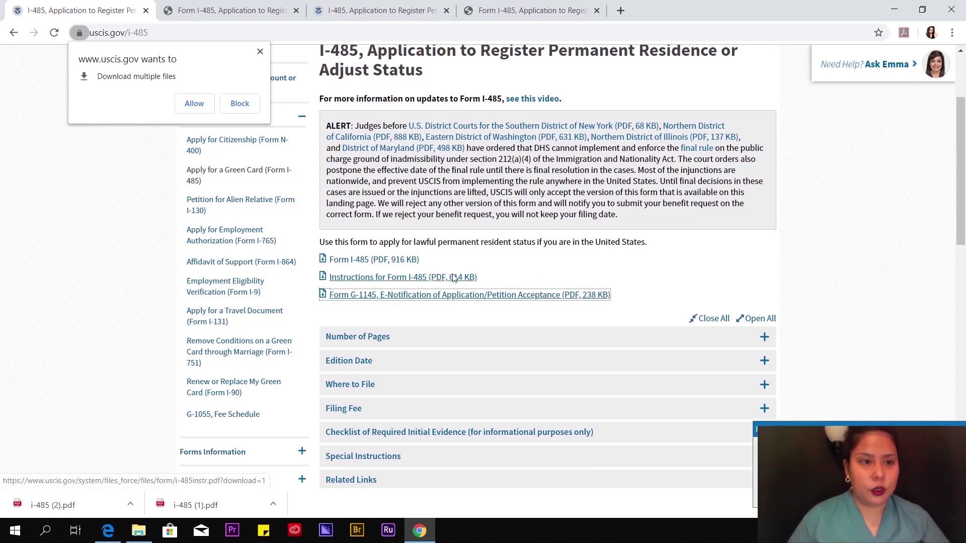
click(194, 103)
click(196, 5)
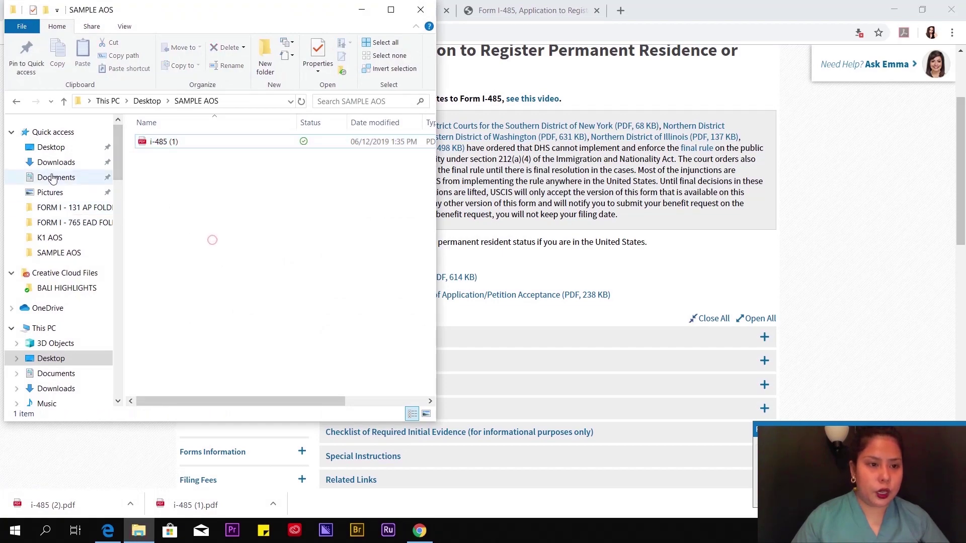
- Open the G-1145 from the Desktop and check its last name, first name and email entries
click(51, 147)
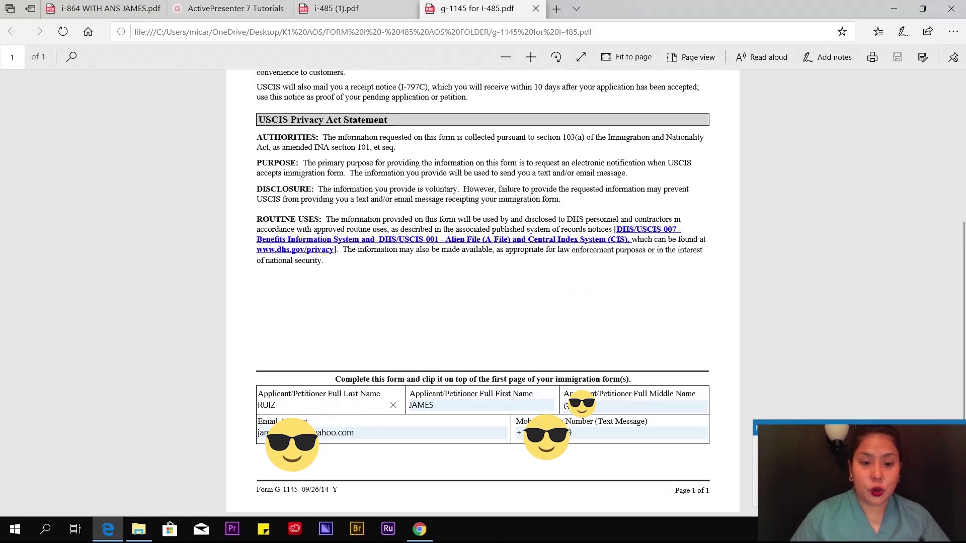
click(207, 378)
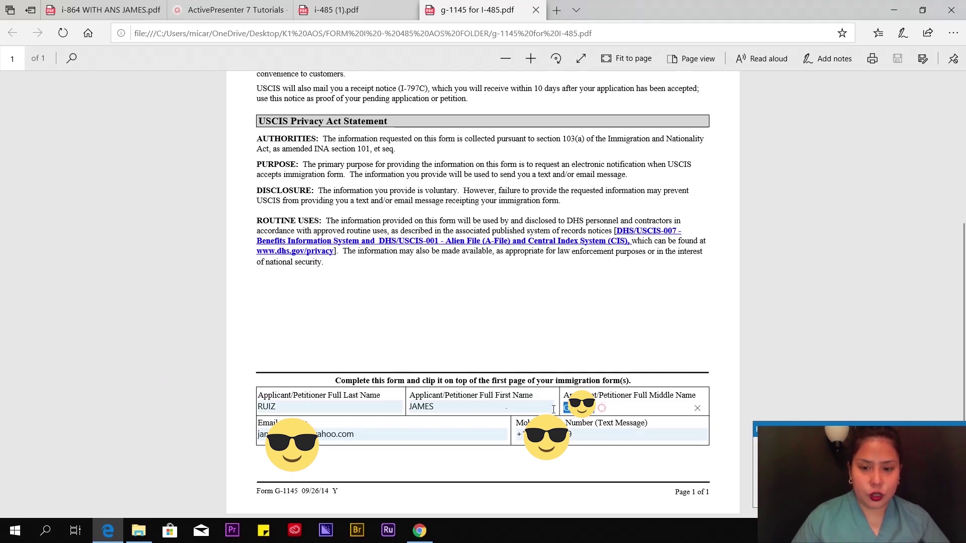
double_click(439, 407)
double_click(276, 407)
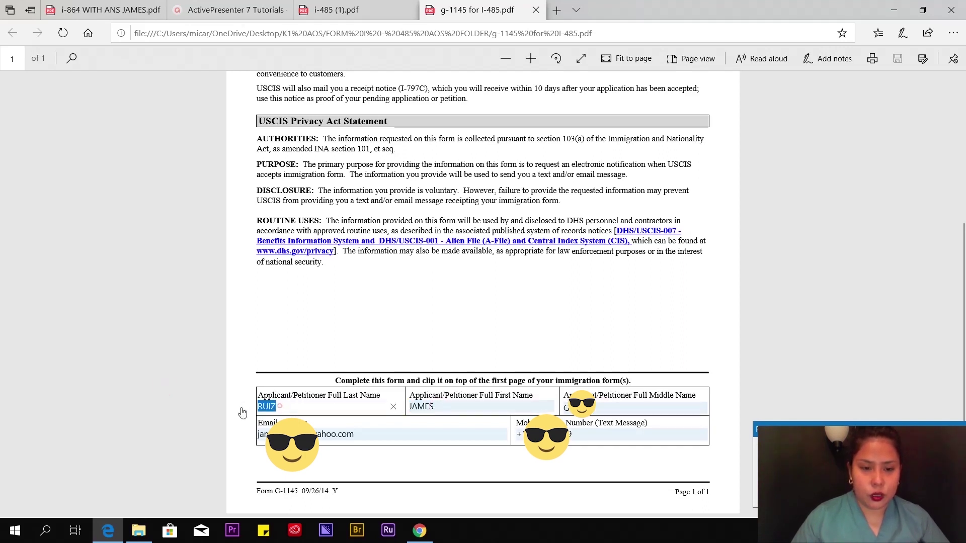
double_click(395, 434)
- Check the G-1145 mobile number field, then close the G-1145 PDF to return to the I-485
click(414, 309)
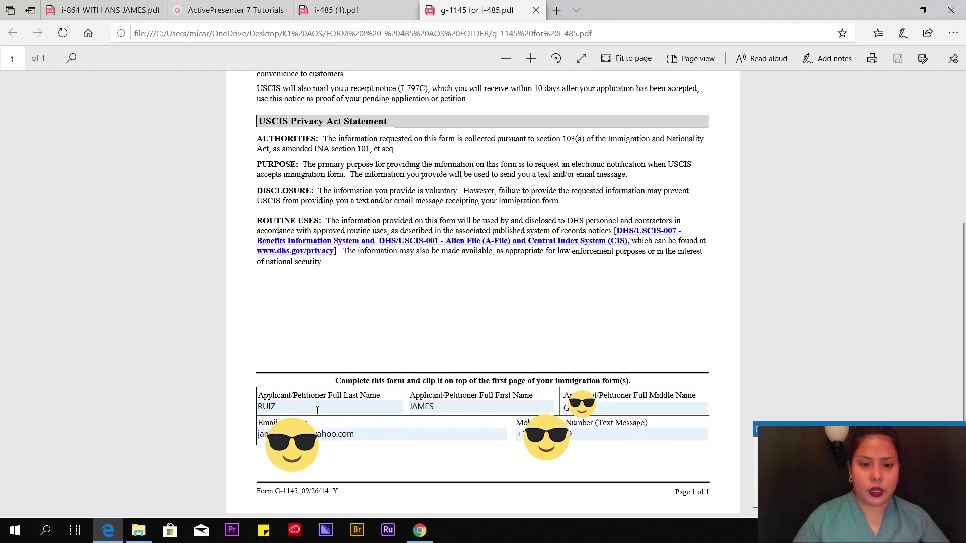
key(Tab)
key(Tab)
key(Tab)
key(Tab)
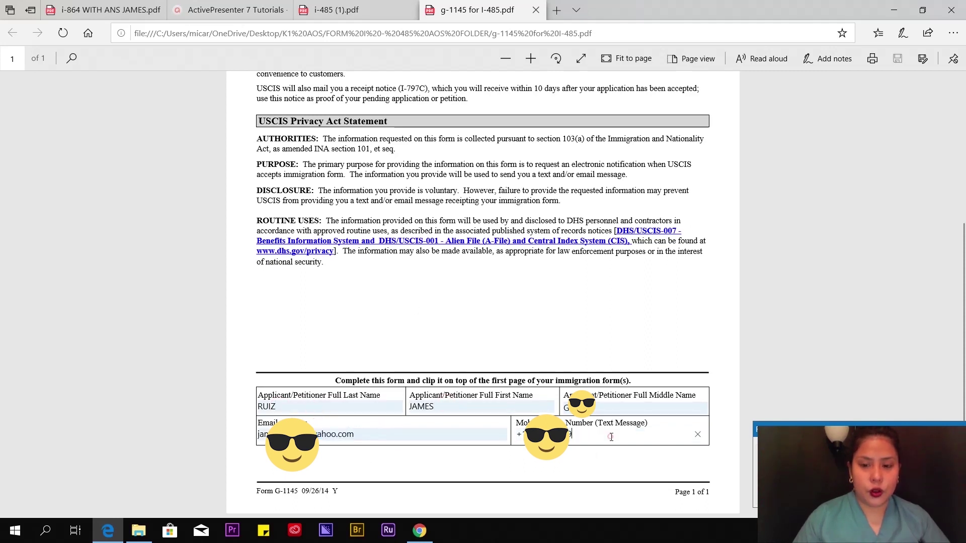
click(34, 256)
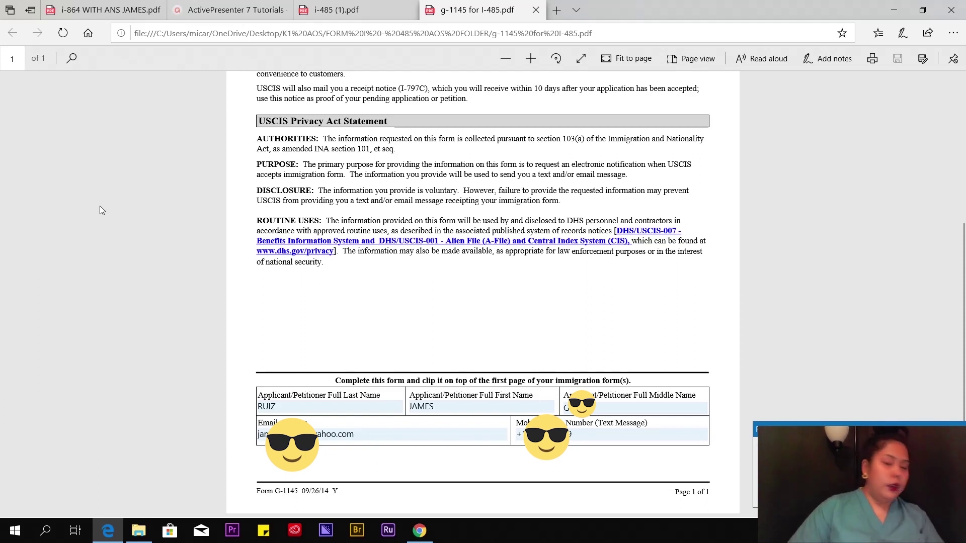
click(101, 204)
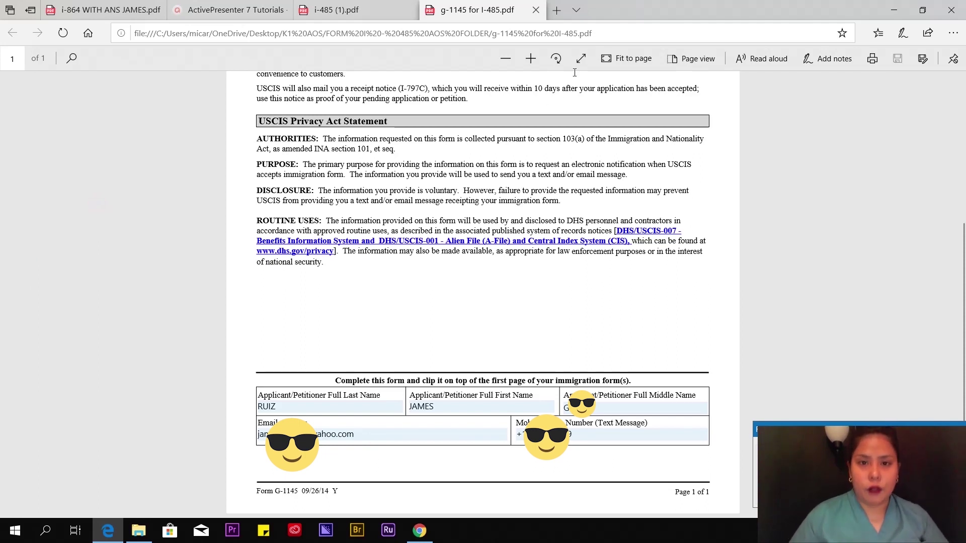
click(536, 11)
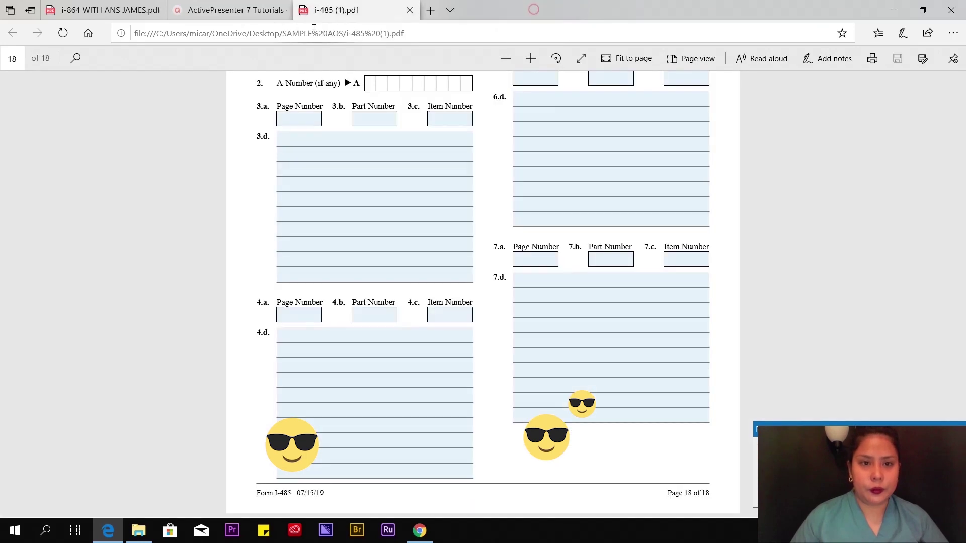